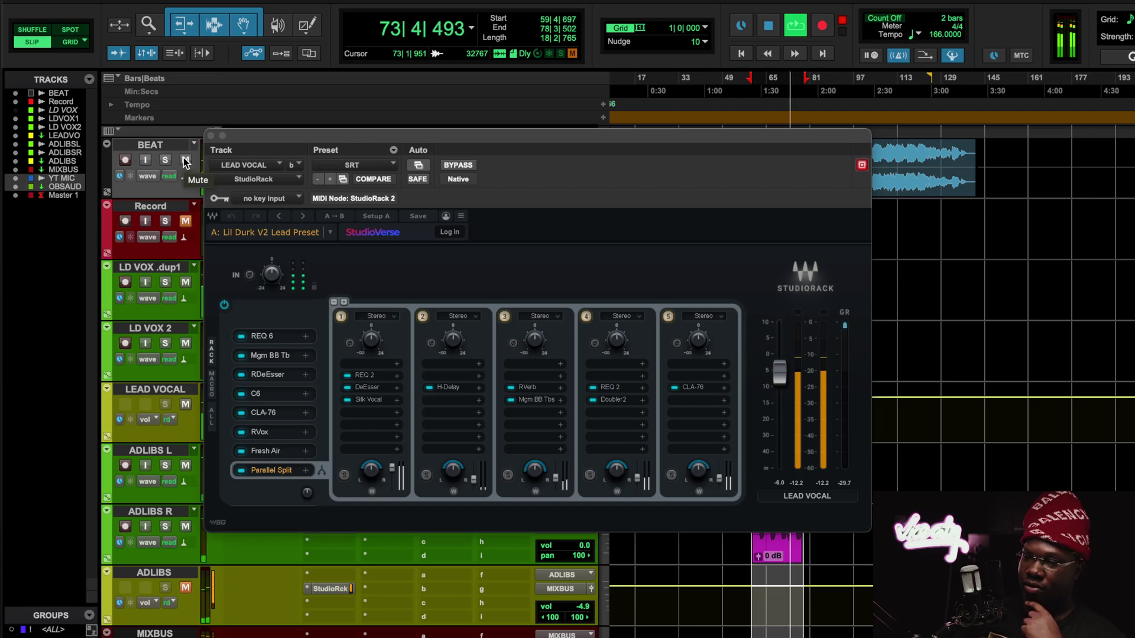
# Step: Move the StudioRack window clear of the track controls and play the selection with the BEAT track on and off, leaving it muted
pyautogui.moveTo(407, 138); pyautogui.dragTo(455, 190)
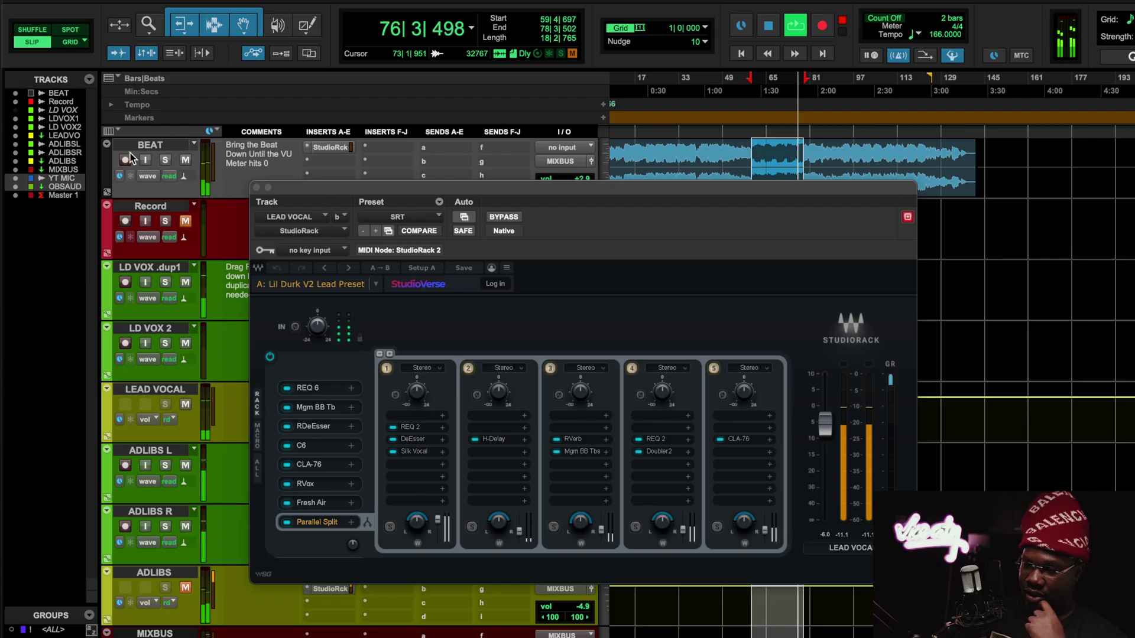
pyautogui.press('space')
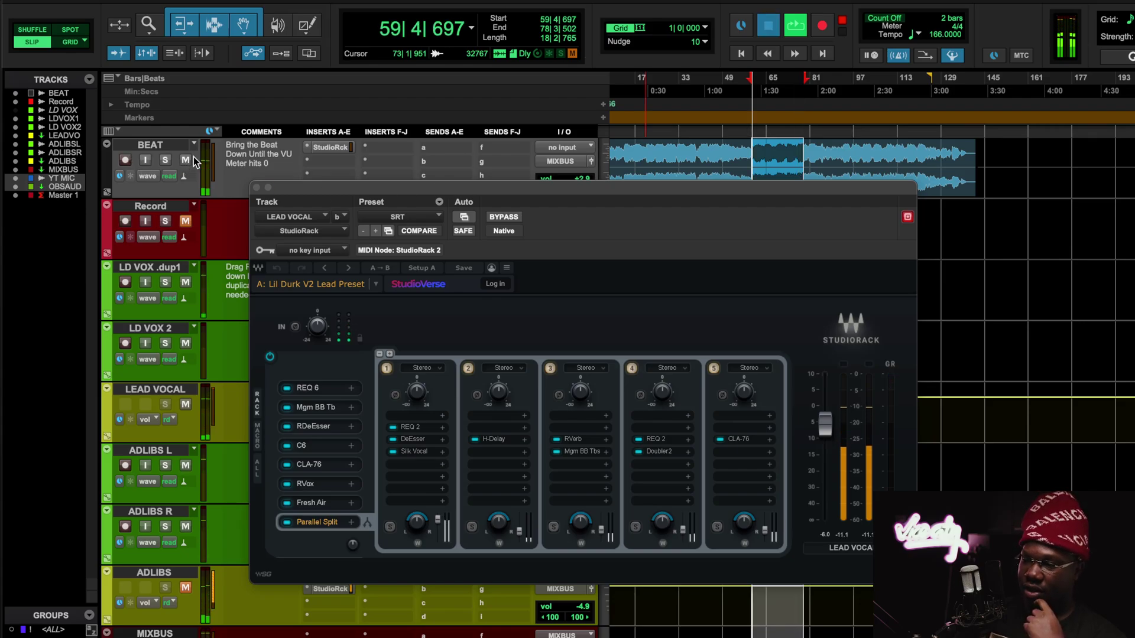
pyautogui.click(186, 160)
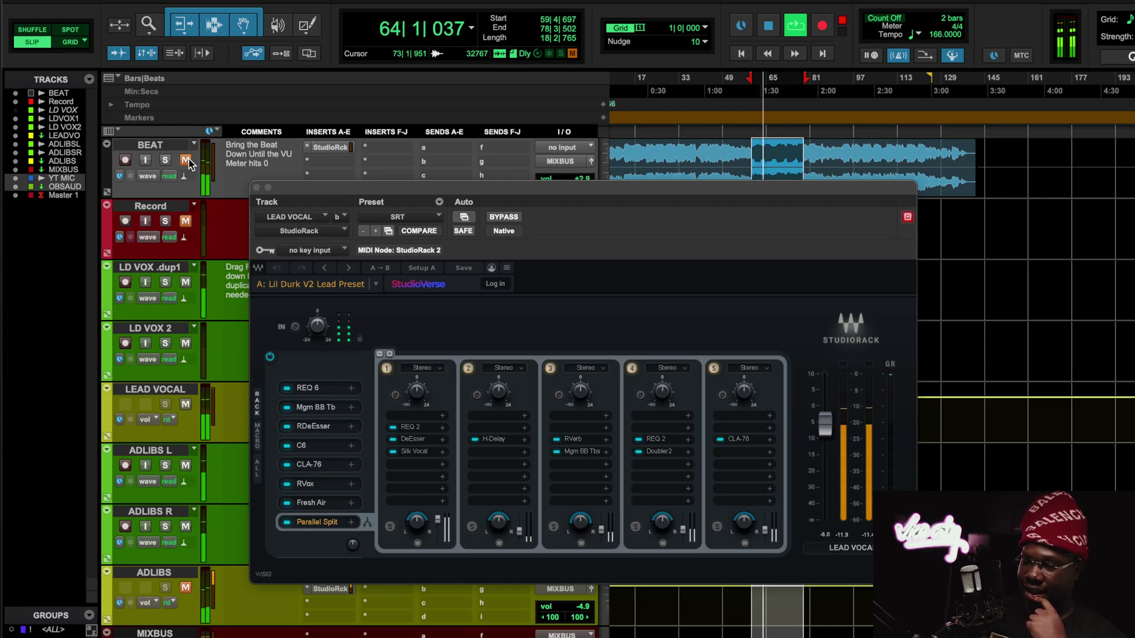
pyautogui.click(186, 160)
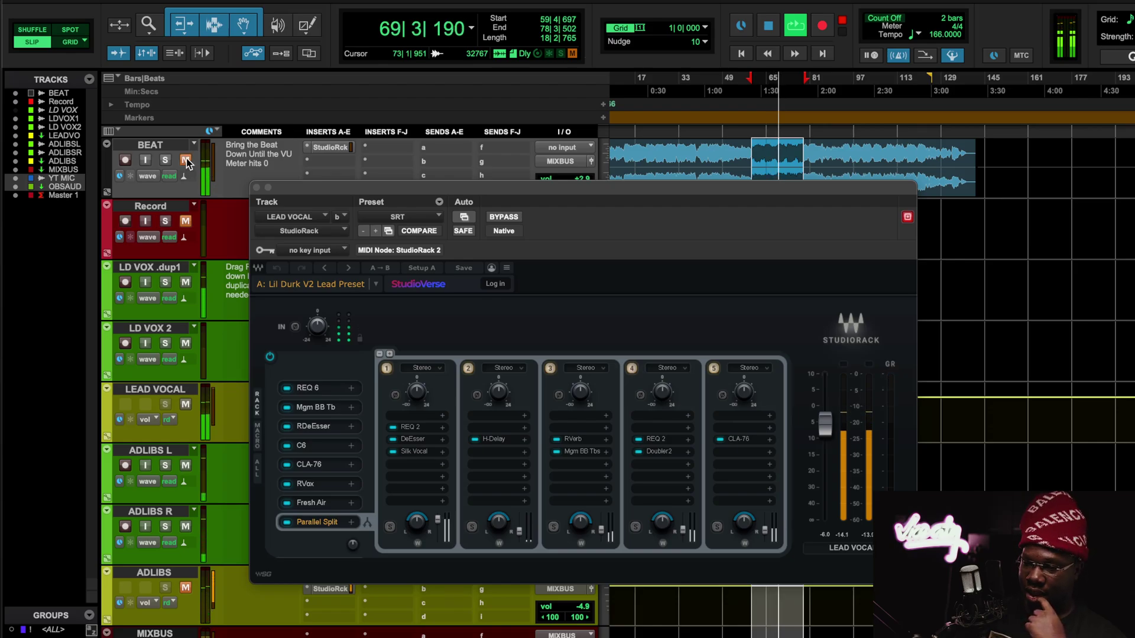
pyautogui.click(186, 160)
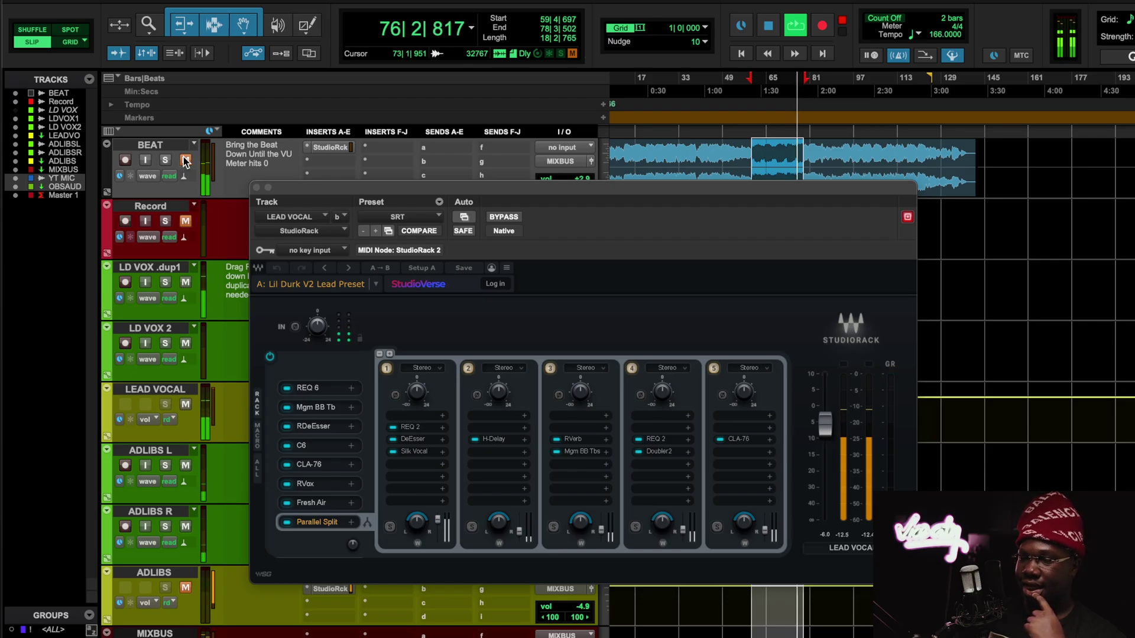
pyautogui.click(184, 160)
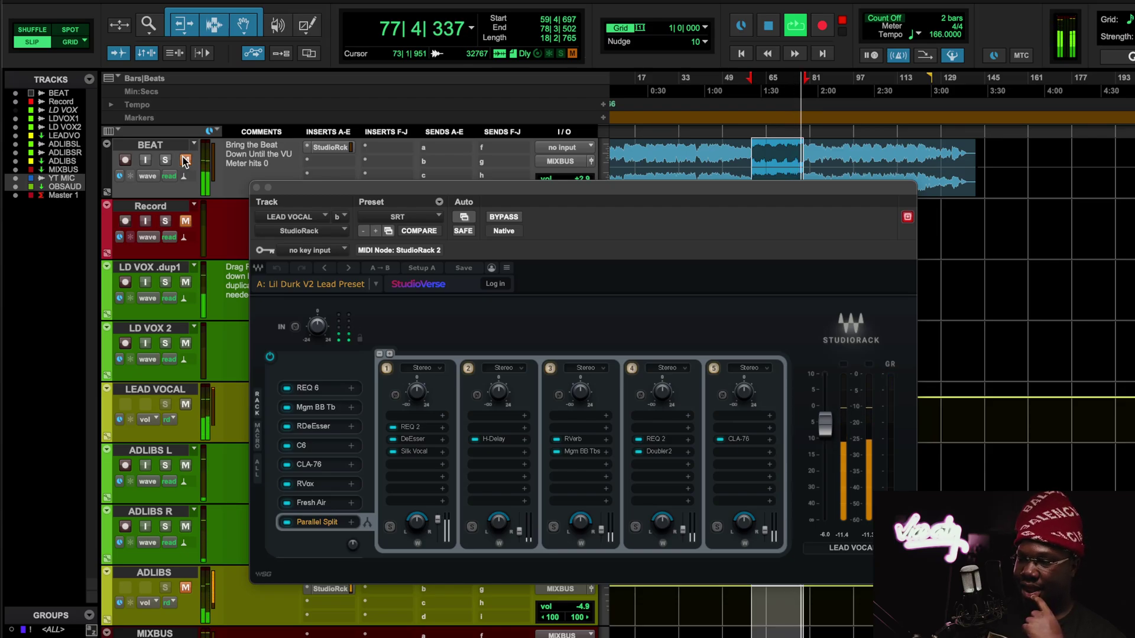
pyautogui.press('space')
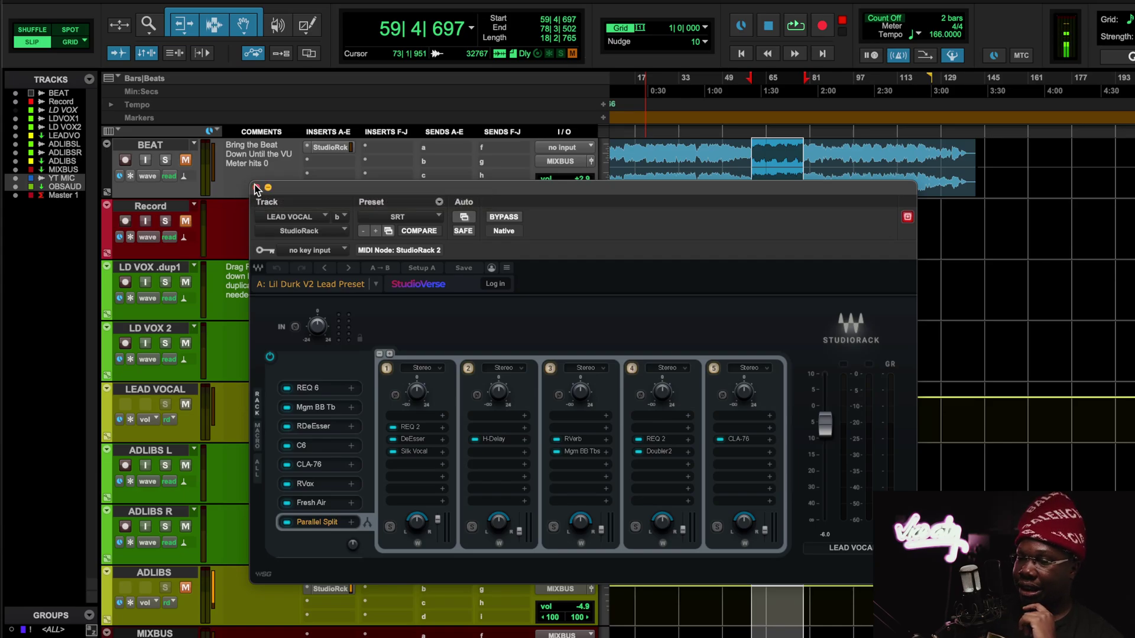
# Step: Play the selected section and compare the LEAD VOCAL sound with StudioRack bypassed and active, leaving the rack active
pyautogui.press('space')
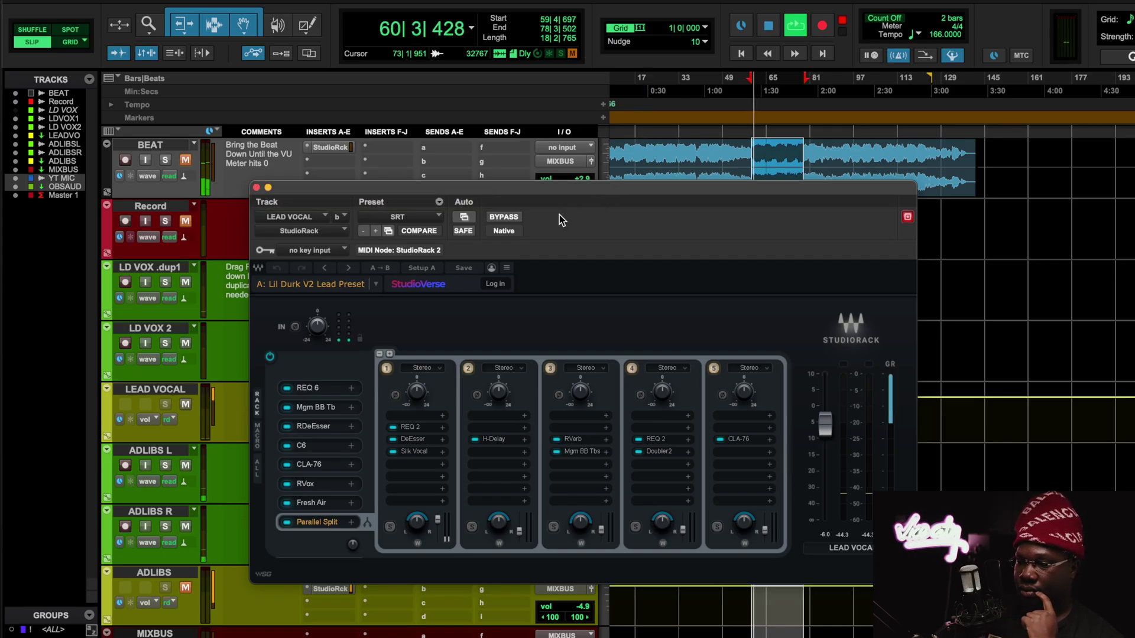
pyautogui.click(512, 218)
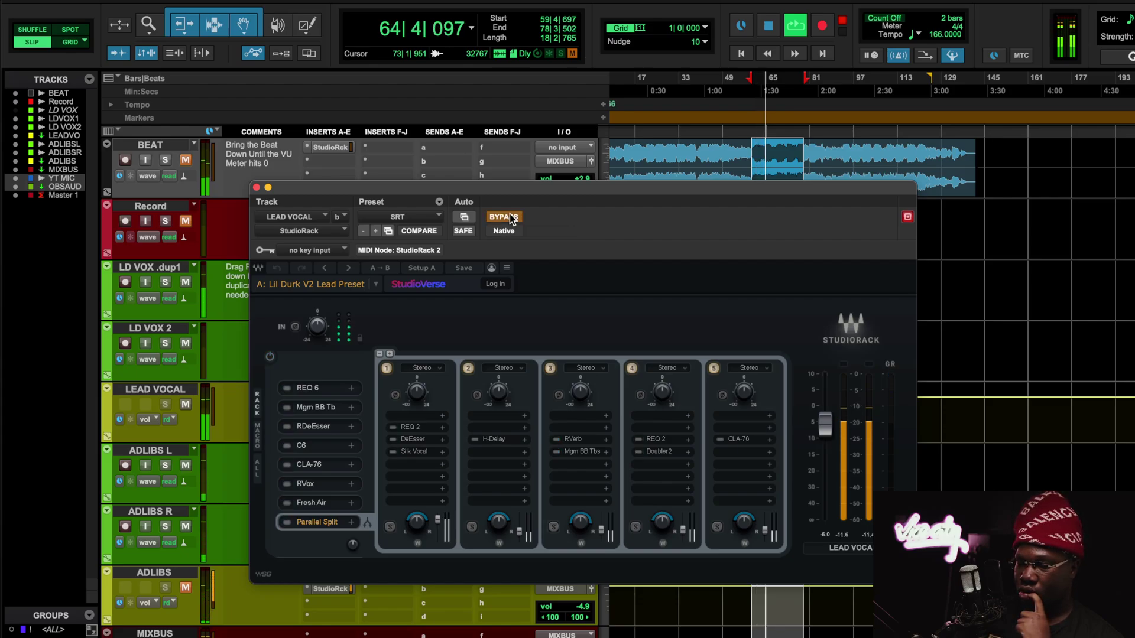
pyautogui.click(512, 218)
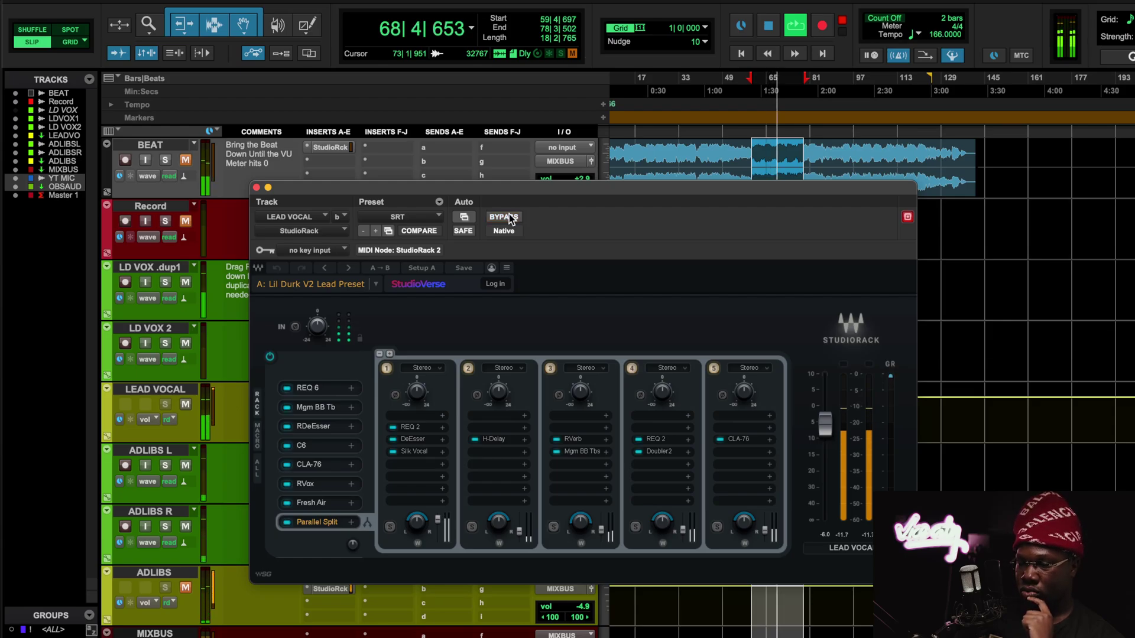
pyautogui.click(509, 216)
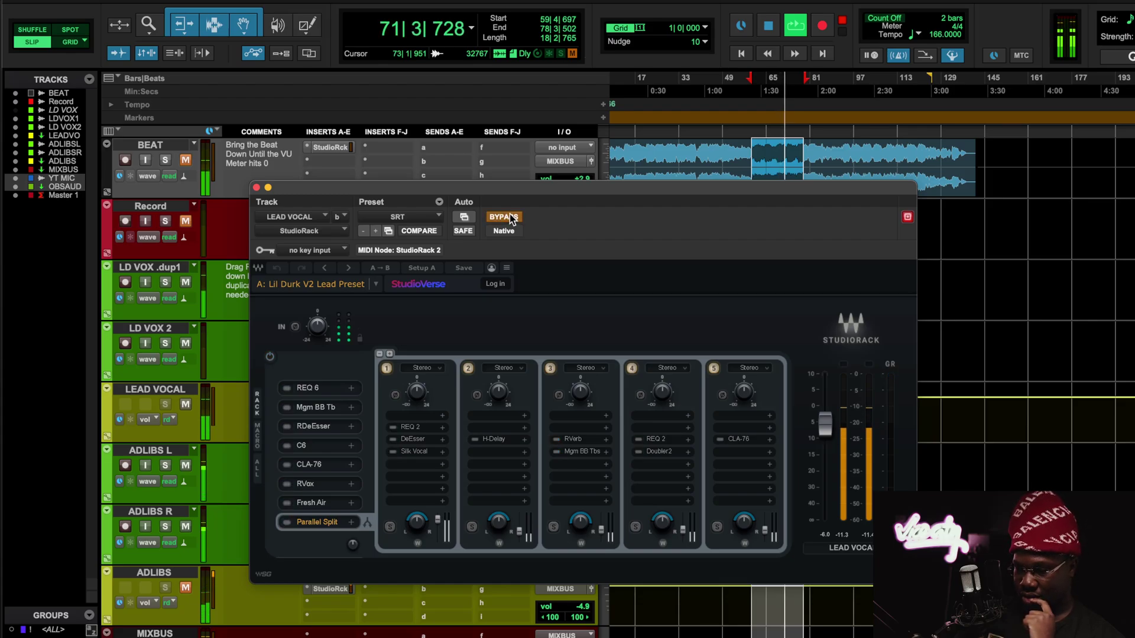
pyautogui.click(510, 216)
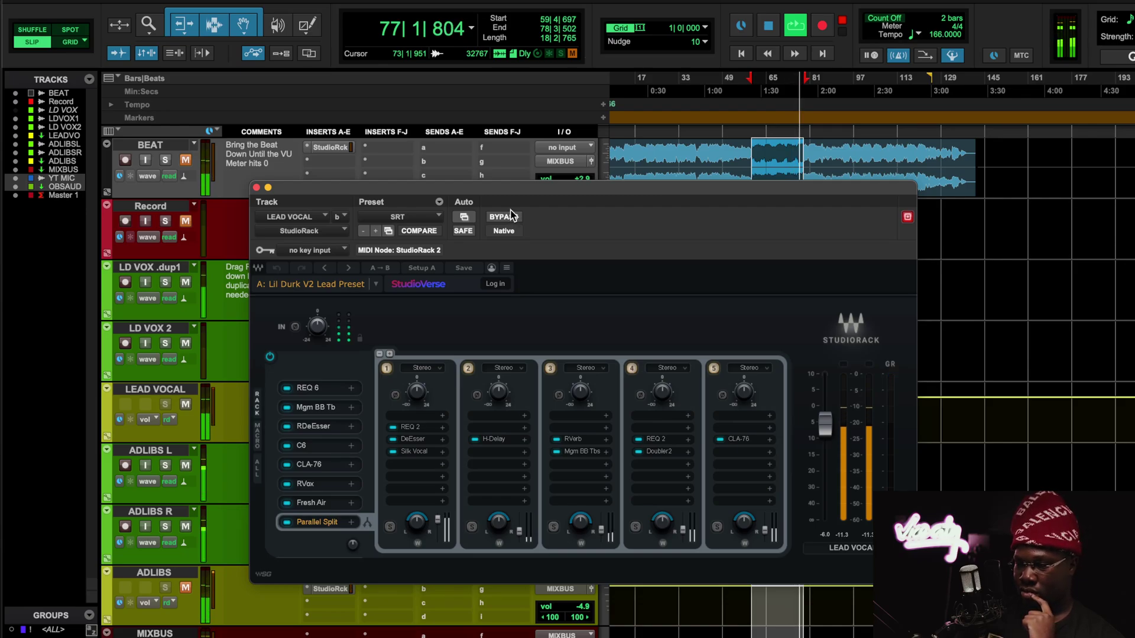
pyautogui.press('space')
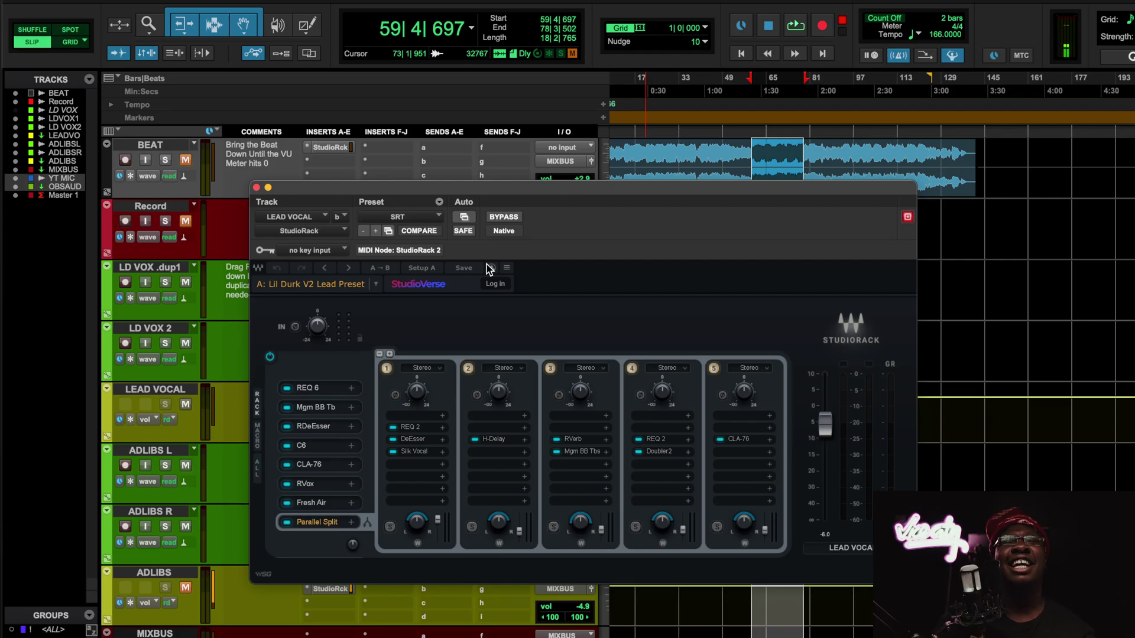
# Step: Close StudioRack and review the Auto-Tune settings on the LD VOX .dup1 track, closing the plugin when done
pyautogui.click(256, 188)
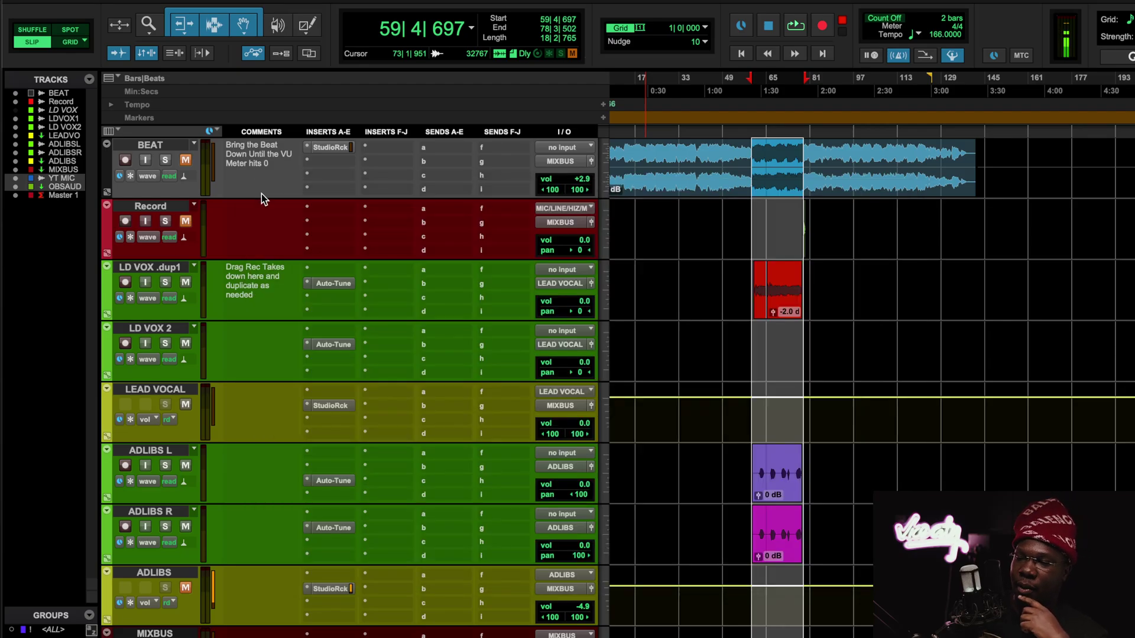
pyautogui.click(333, 284)
pyautogui.moveTo(422, 140); pyautogui.dragTo(368, 44)
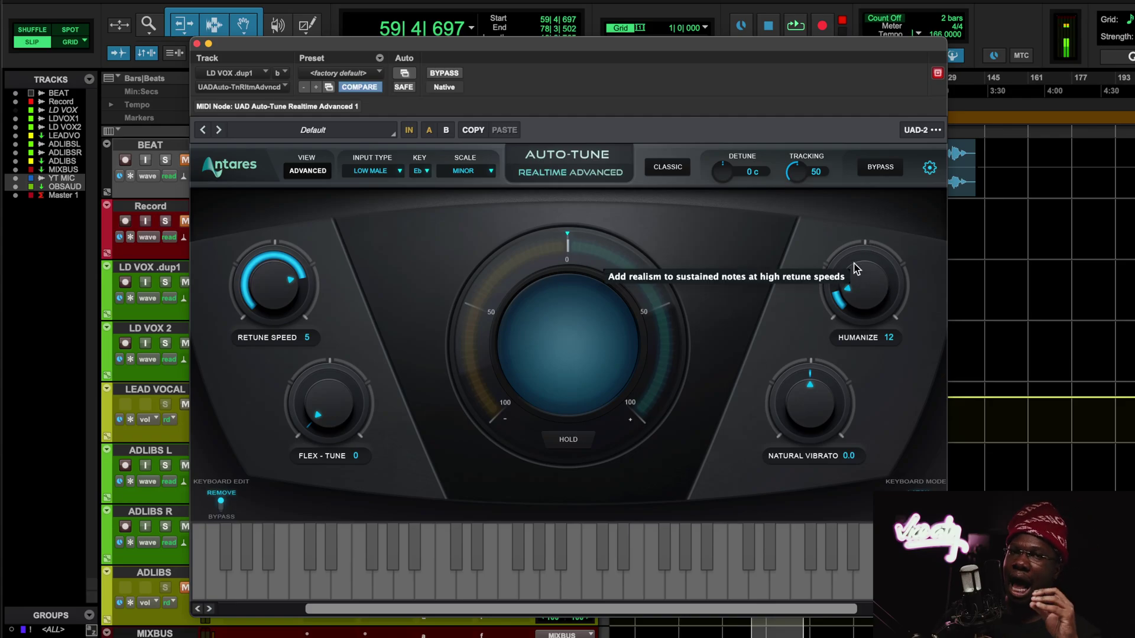
pyautogui.click(197, 44)
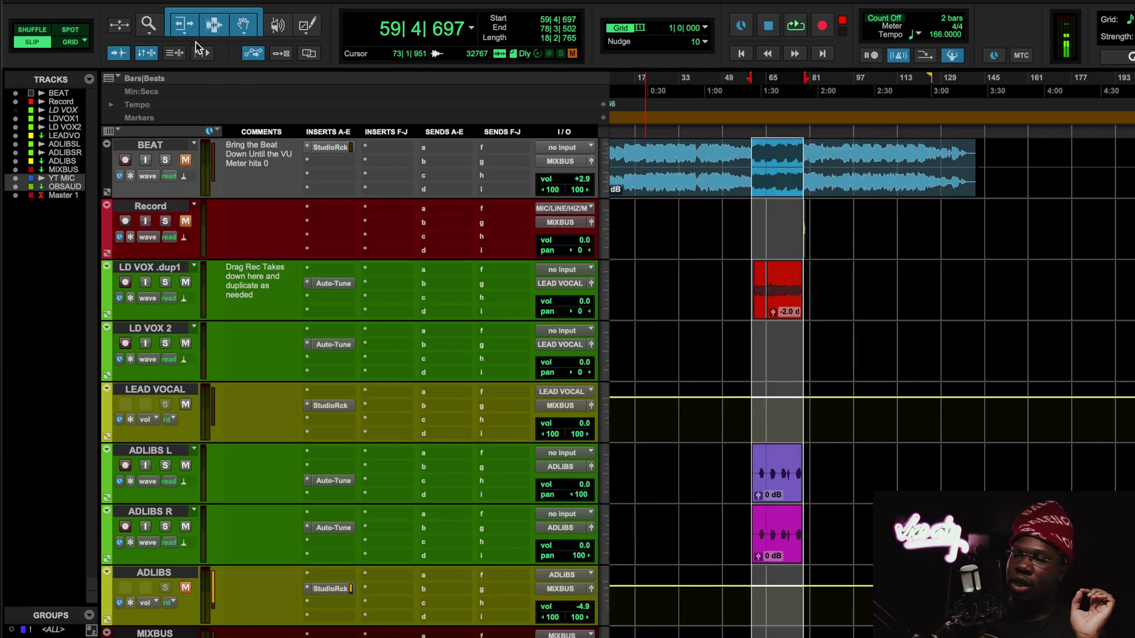
# Step: Open the REQ 6 from the LEAD VOCAL StudioRack chain and inspect the settings of bands 5, 6 and 1
pyautogui.click(331, 405)
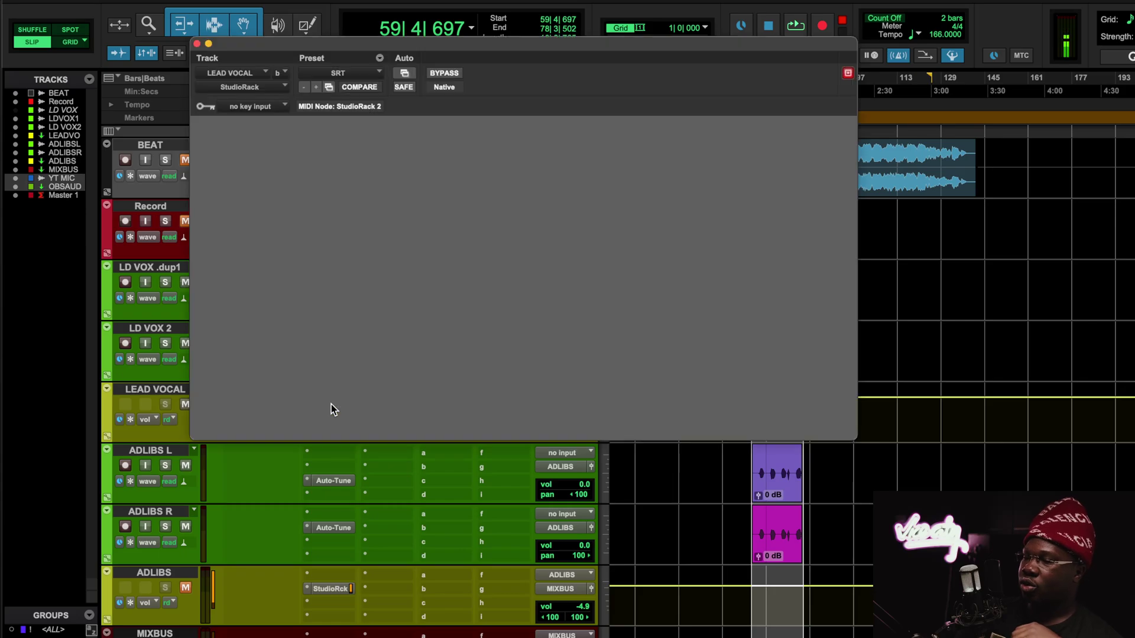
pyautogui.click(264, 244)
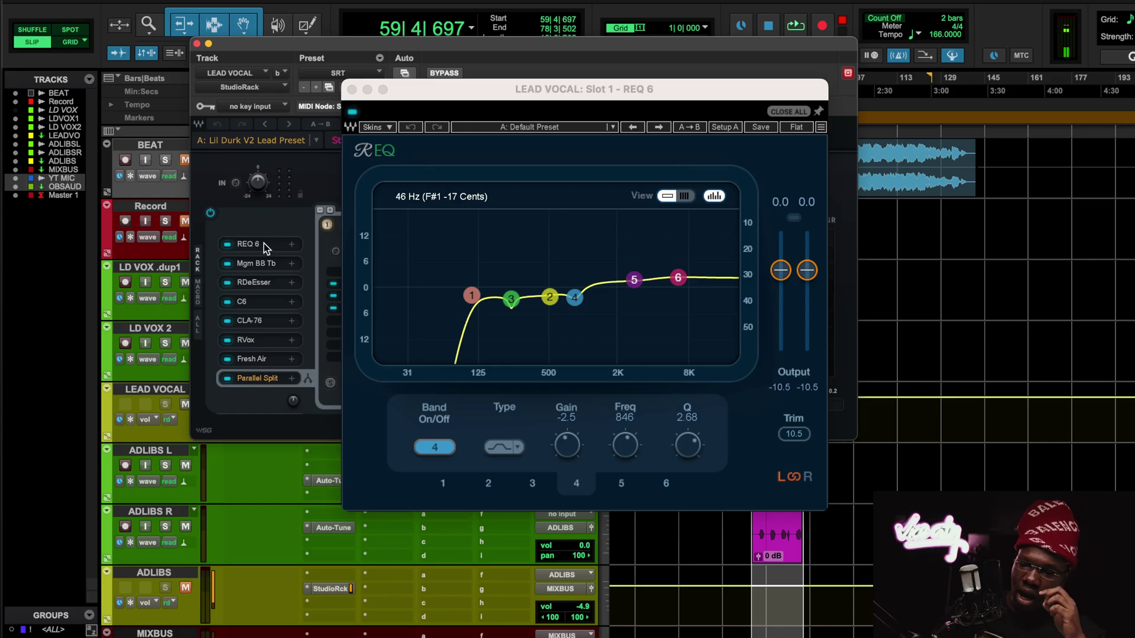
pyautogui.click(634, 281)
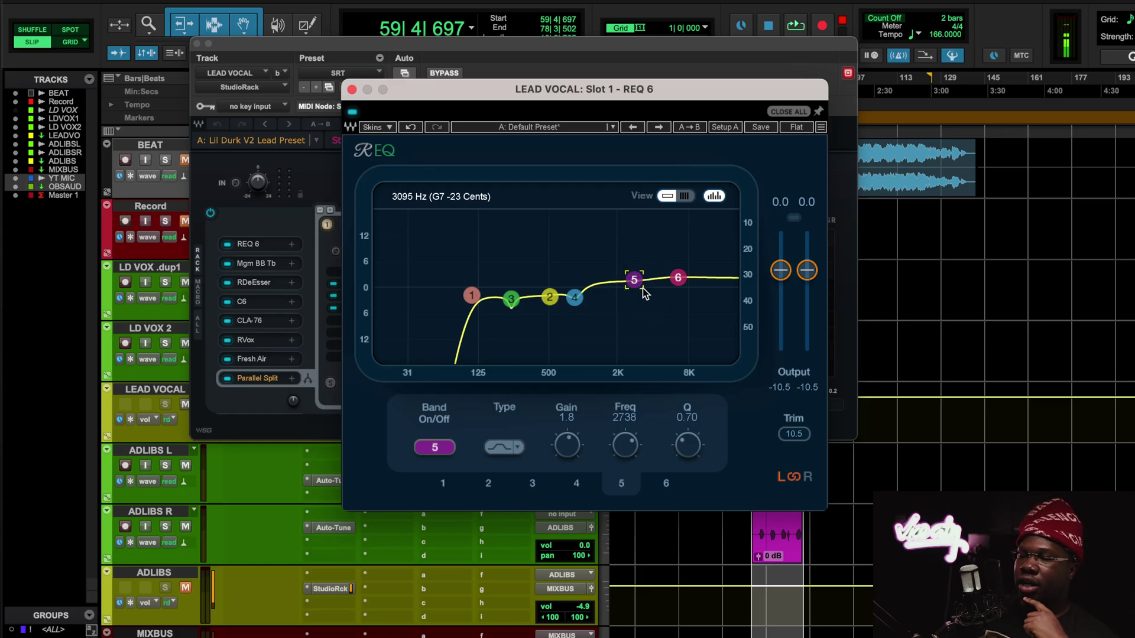
pyautogui.click(678, 278)
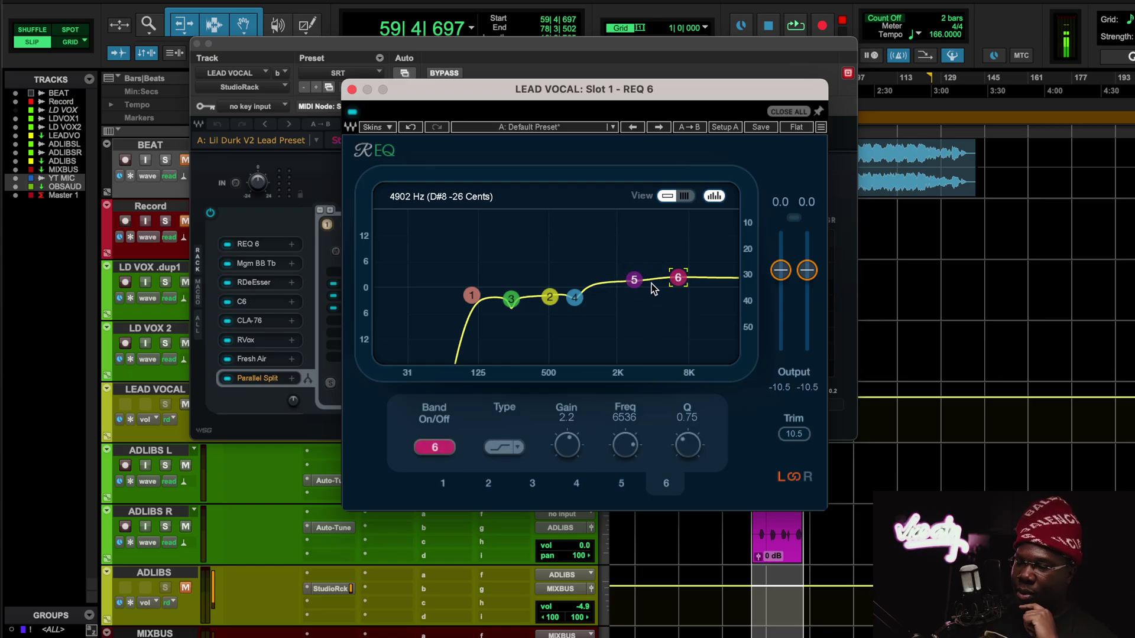
pyautogui.click(635, 282)
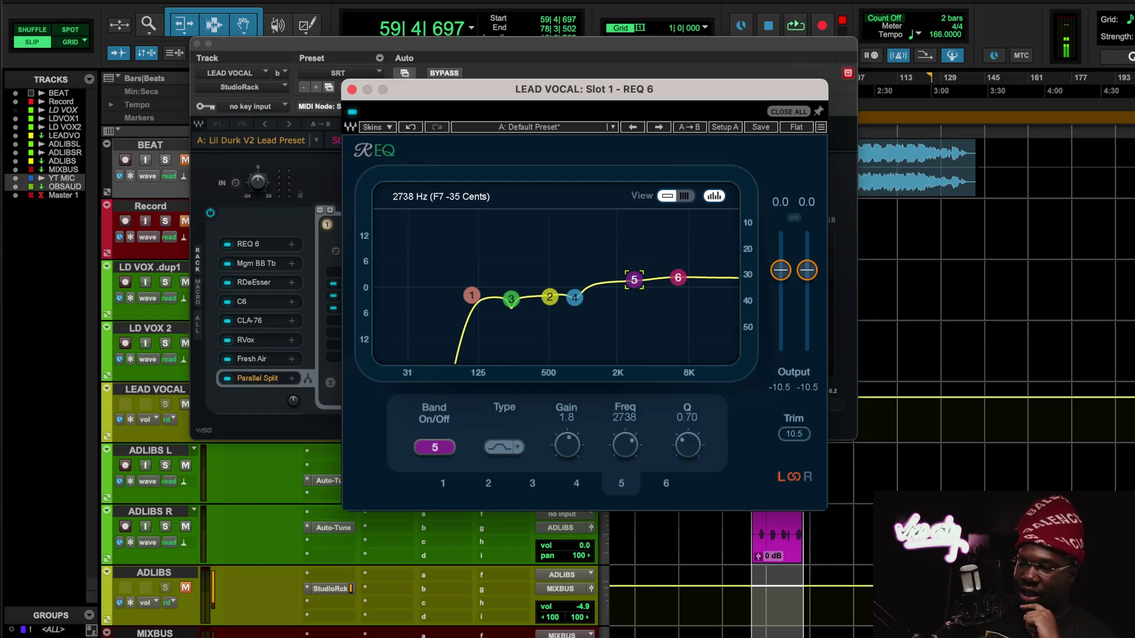
pyautogui.click(674, 280)
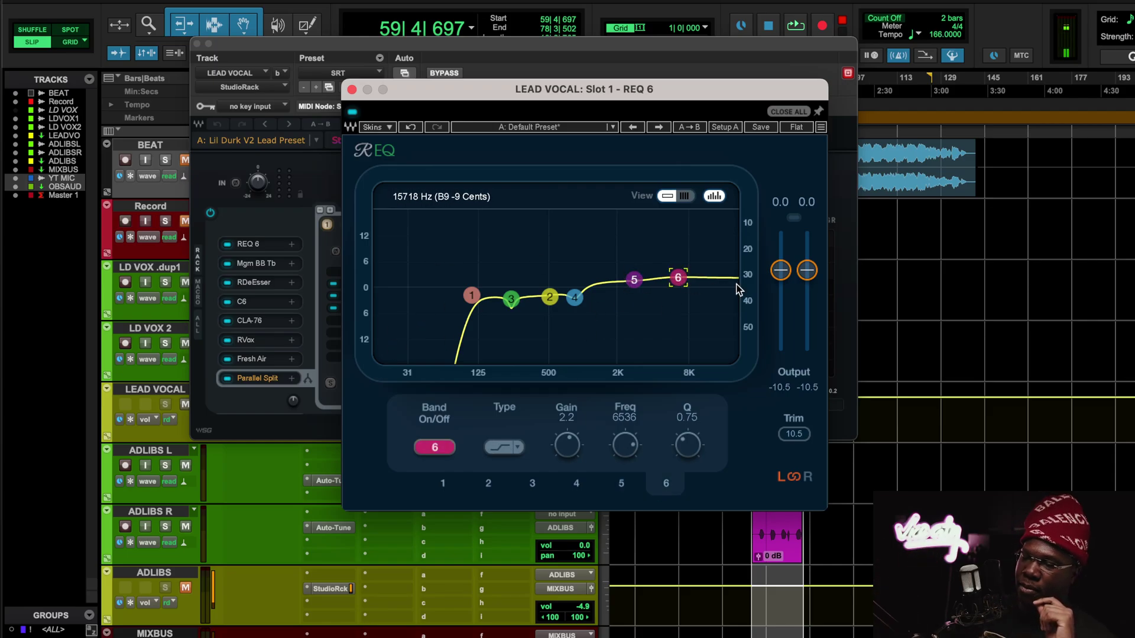
pyautogui.click(471, 295)
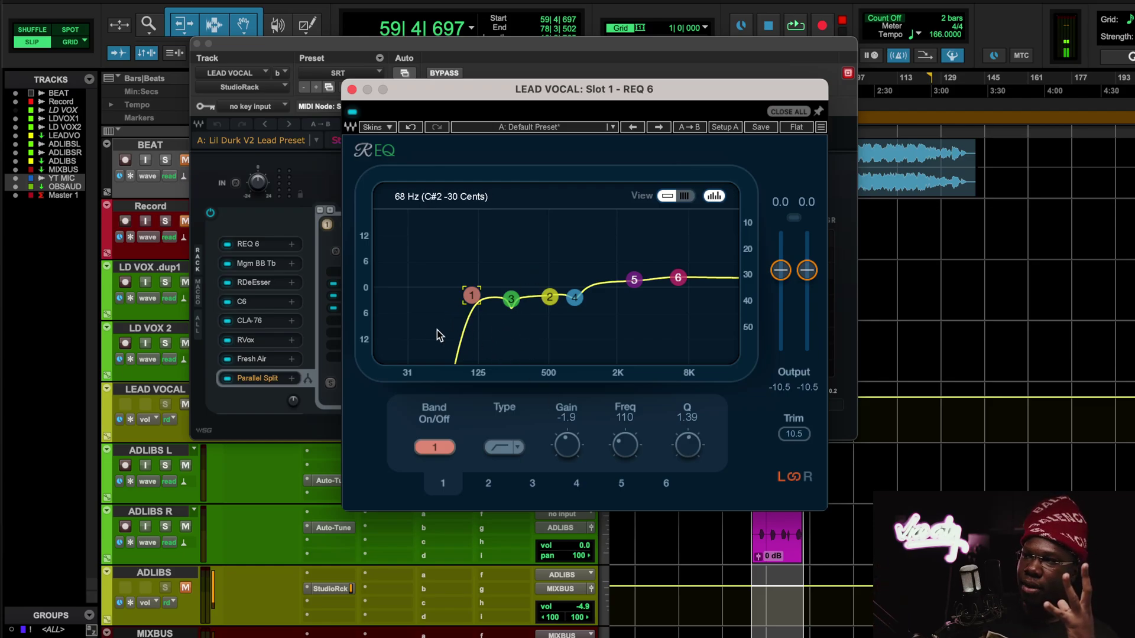
# Step: Play the section to compare the vocal with REQ 6 bypassed and active, and check it briefly with the BEAT track unmuted
pyautogui.press('space')
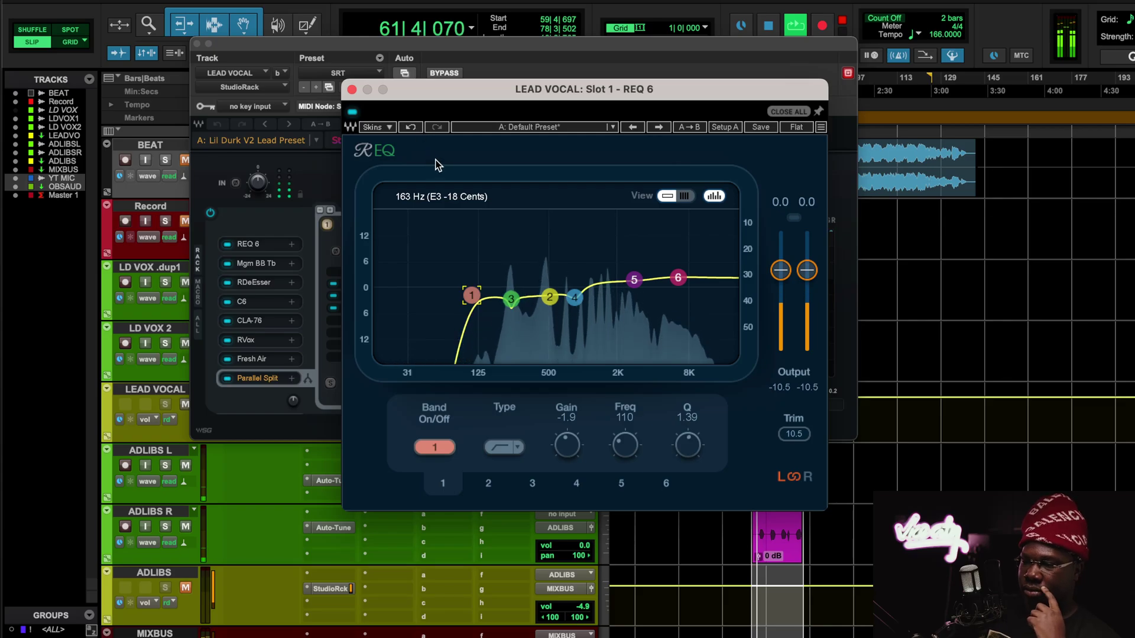
pyautogui.click(353, 112)
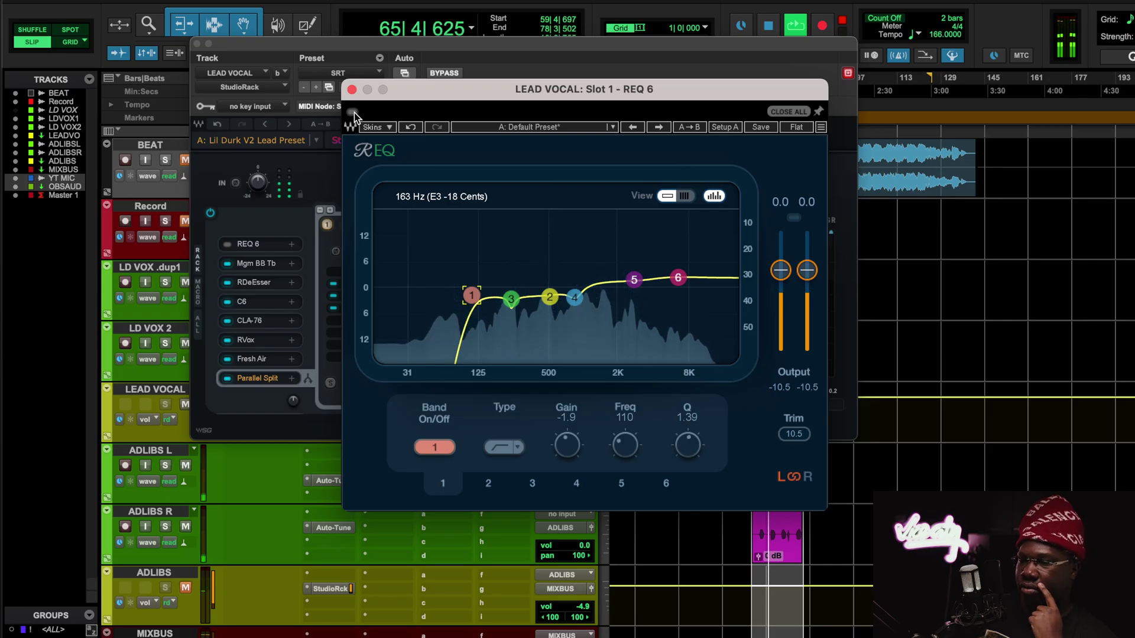
pyautogui.click(353, 113)
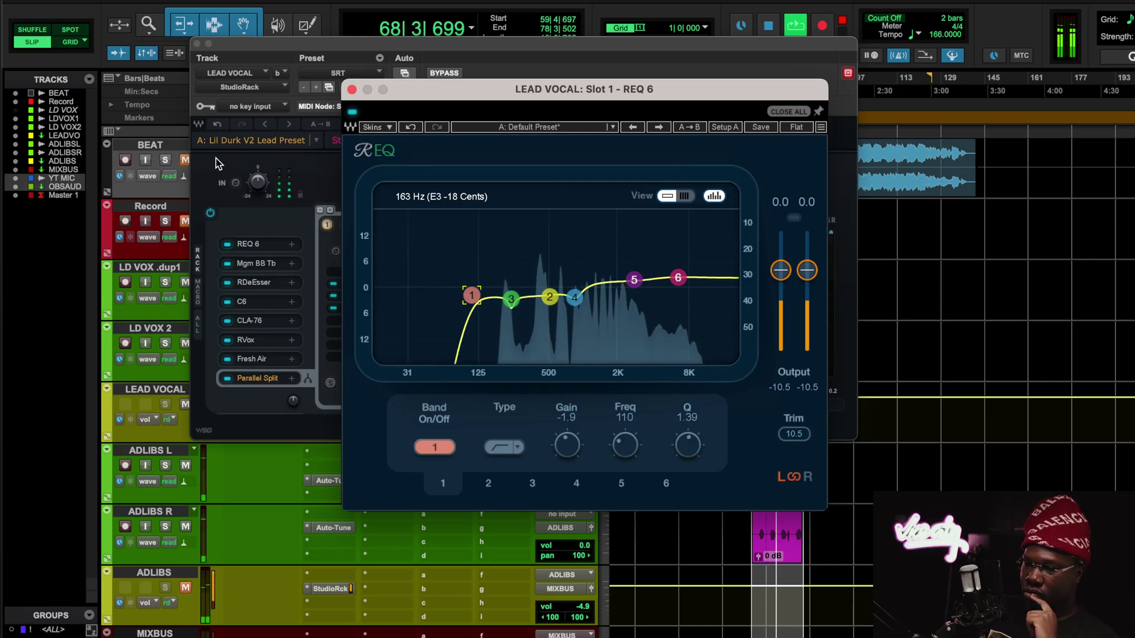
pyautogui.click(185, 162)
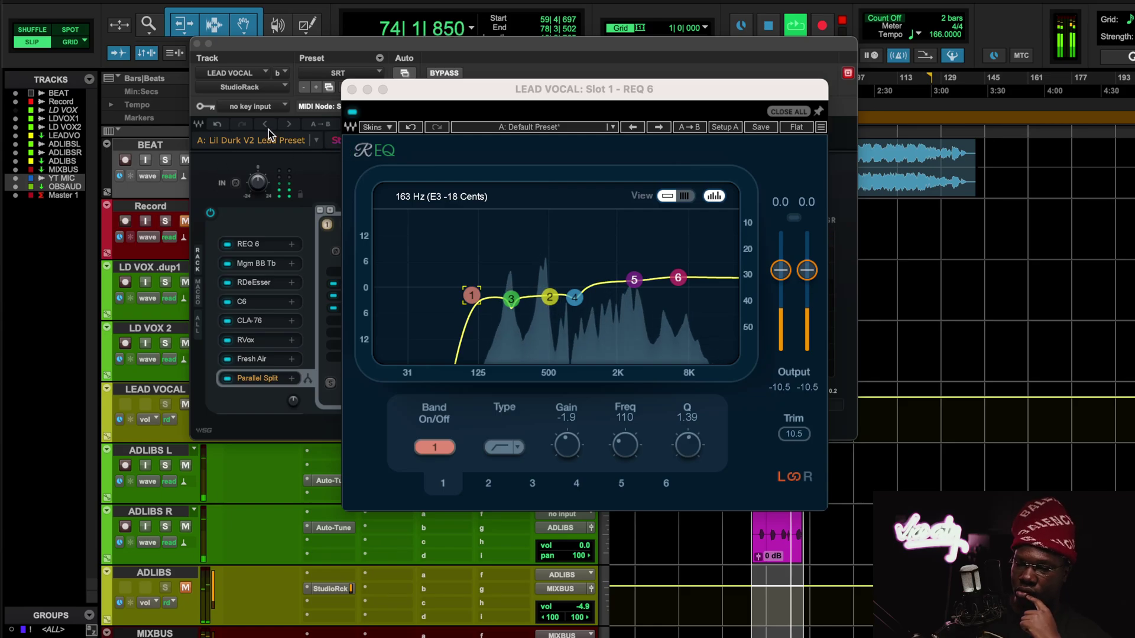
pyautogui.click(184, 161)
pyautogui.press('space')
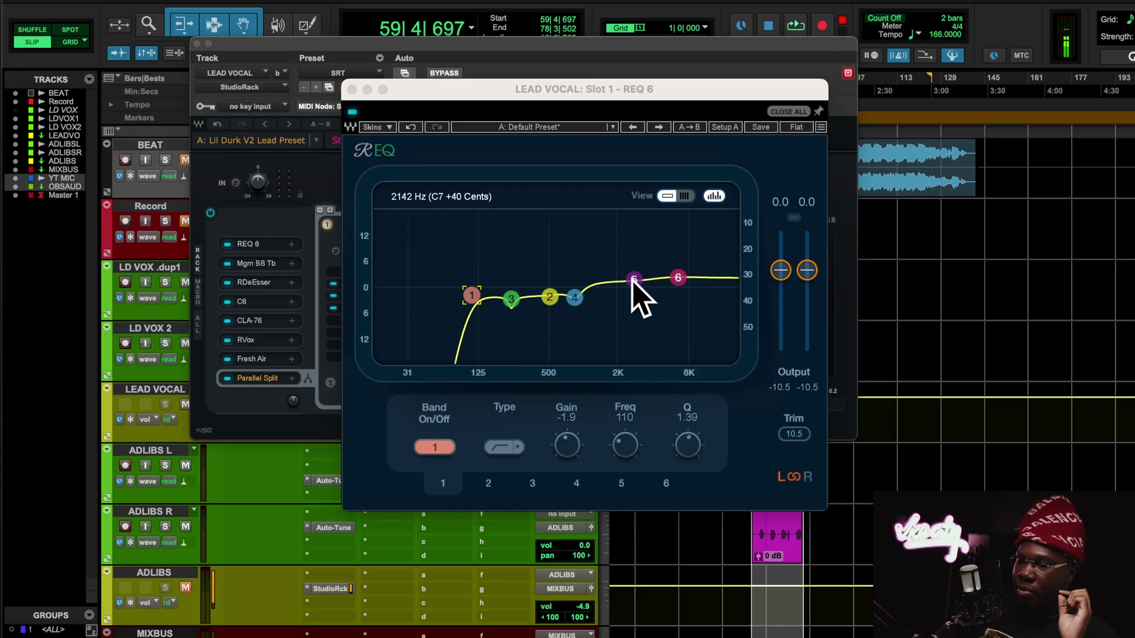
# Step: View the Magma BB Tubes settings in slot 2 of the LEAD VOCAL rack and return to the REQ 6 equalizer
pyautogui.click(266, 264)
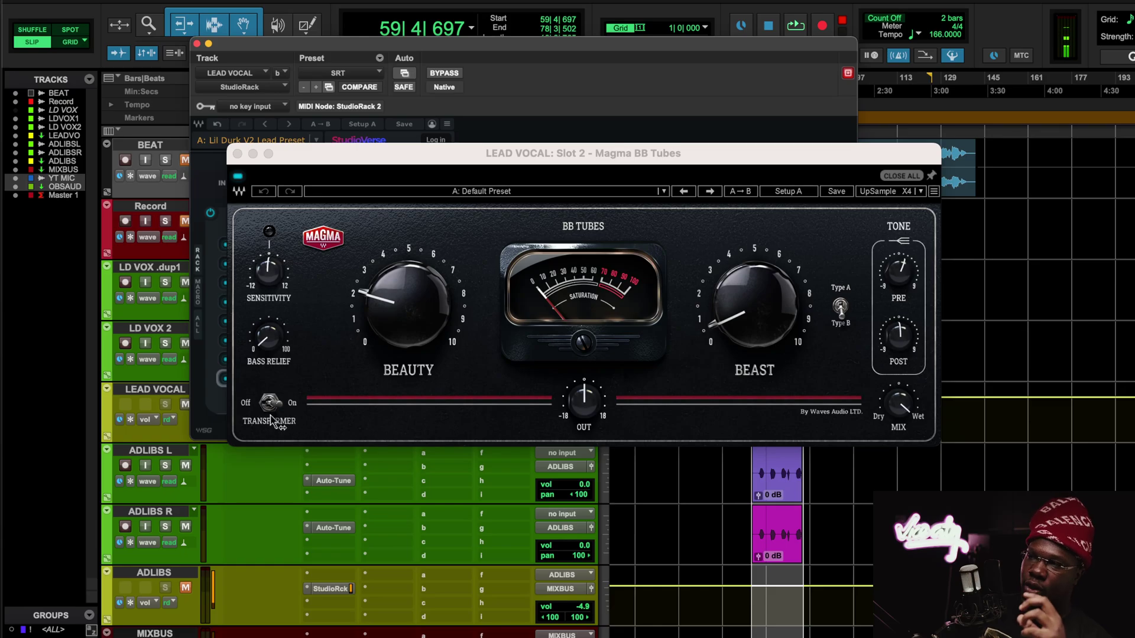
pyautogui.click(237, 154)
pyautogui.click(251, 244)
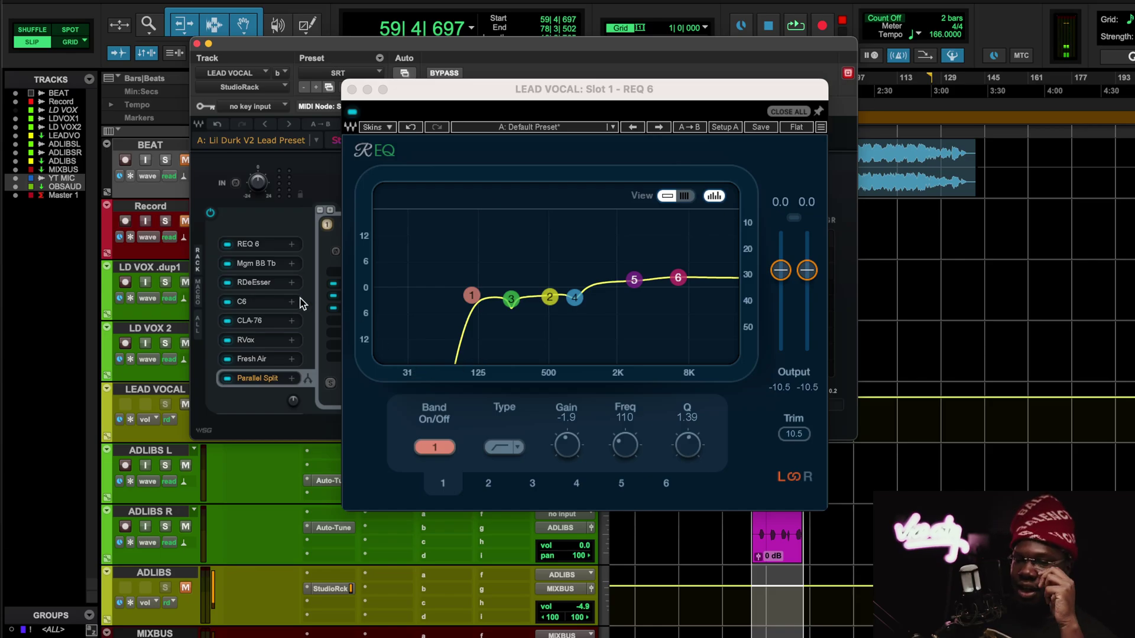
# Step: Open Magma BB Tubes in slot 2 and play the section to audition its saturation, toggling its bypass and leaving it active
pyautogui.click(264, 264)
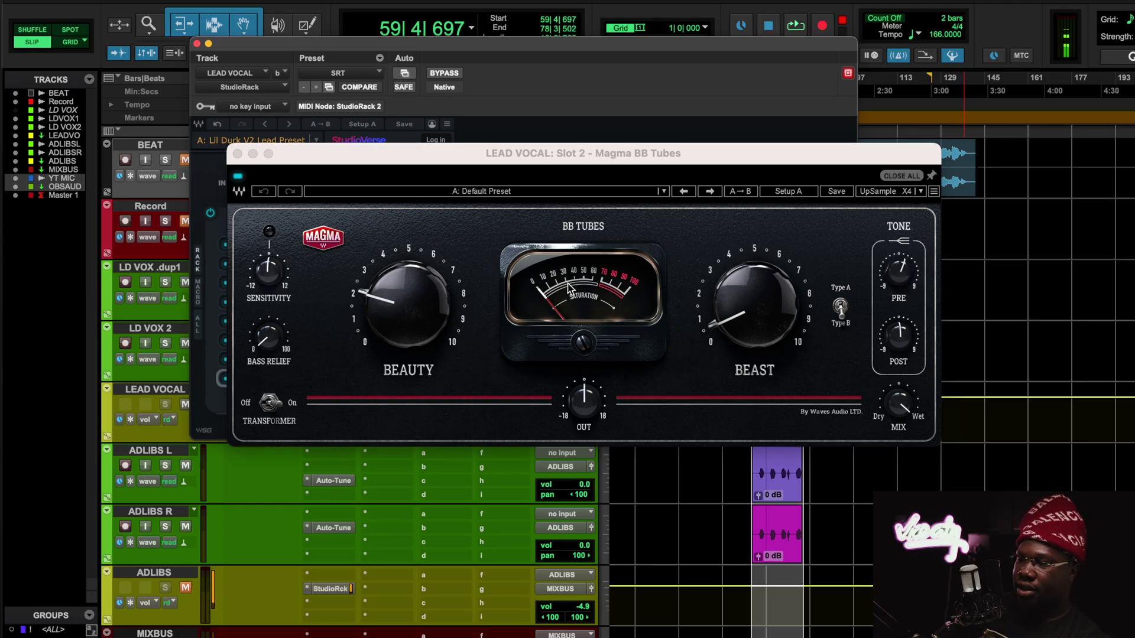
pyautogui.press('space')
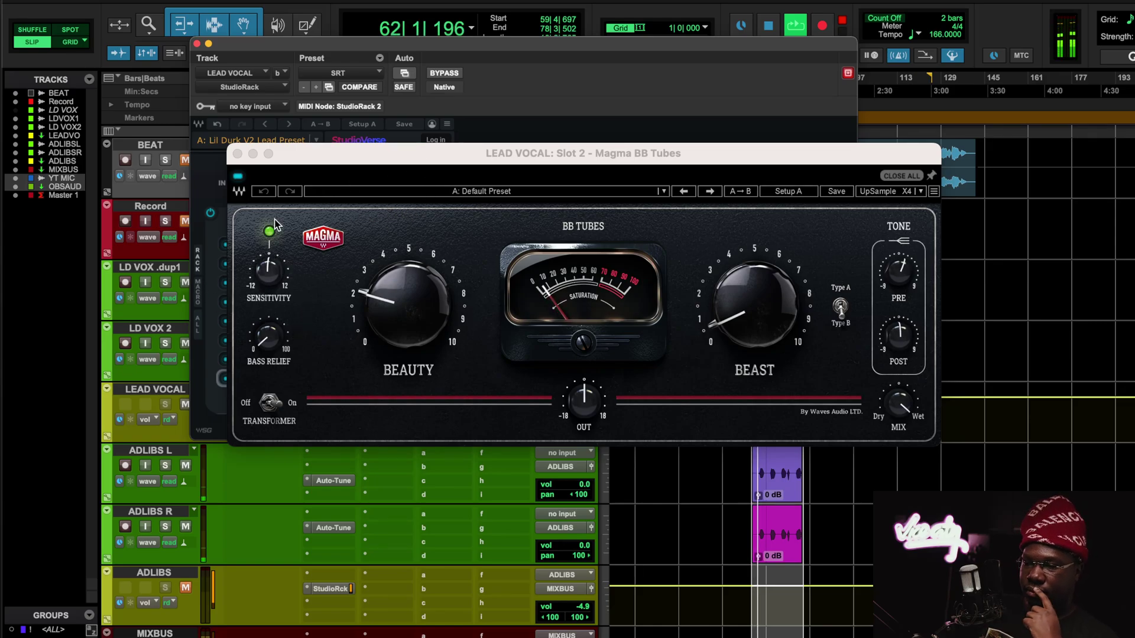
pyautogui.click(239, 180)
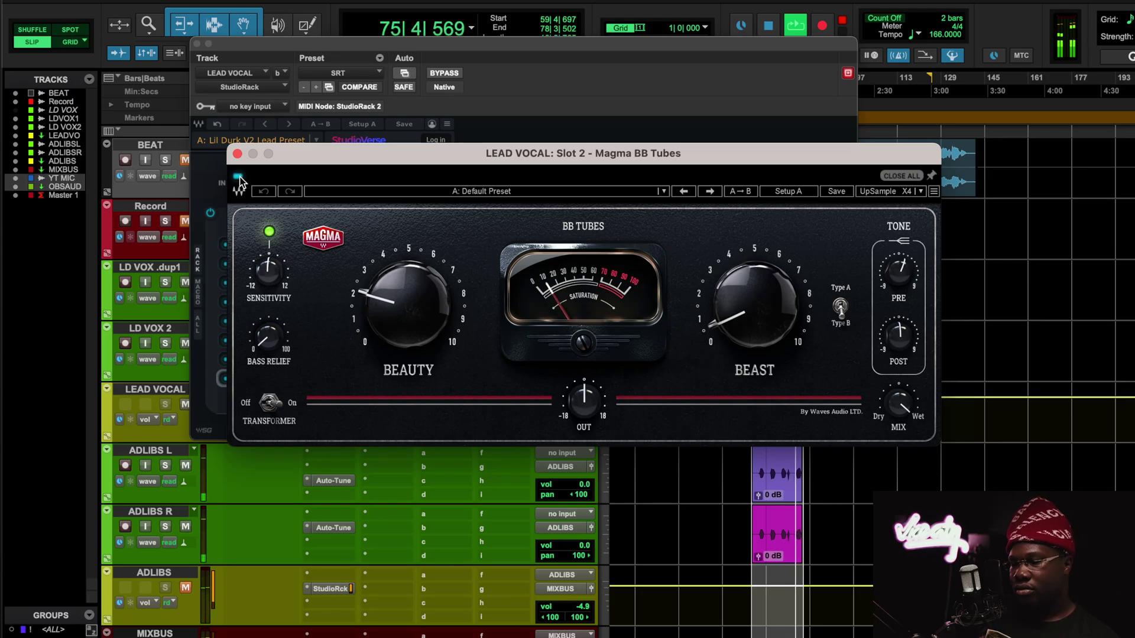
pyautogui.press('space')
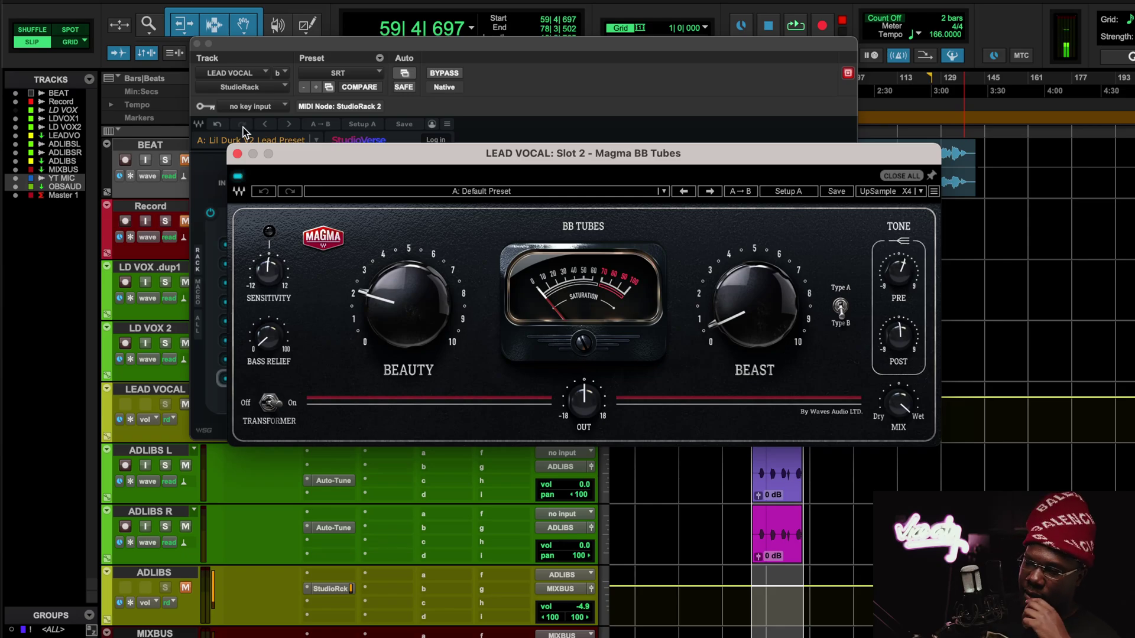
pyautogui.moveTo(801, 320)
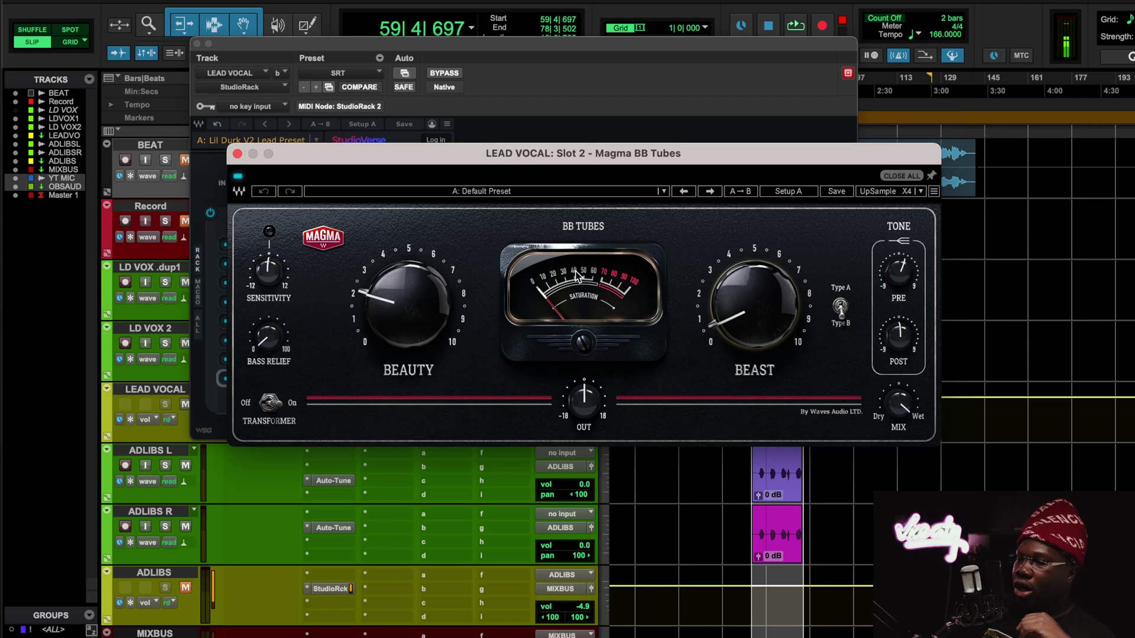
# Step: Review the Beauty and Beast controls, close Magma BB Tubes, and open the RDeEsser in slot 3 to examine its threshold and range
pyautogui.moveTo(423, 315)
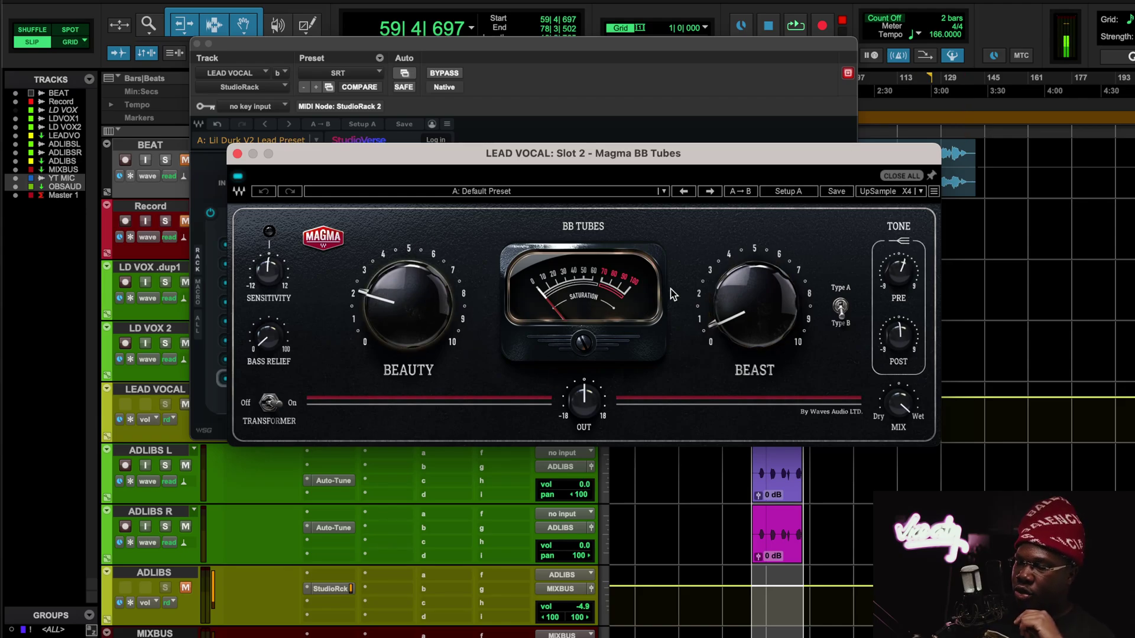
pyautogui.moveTo(758, 294)
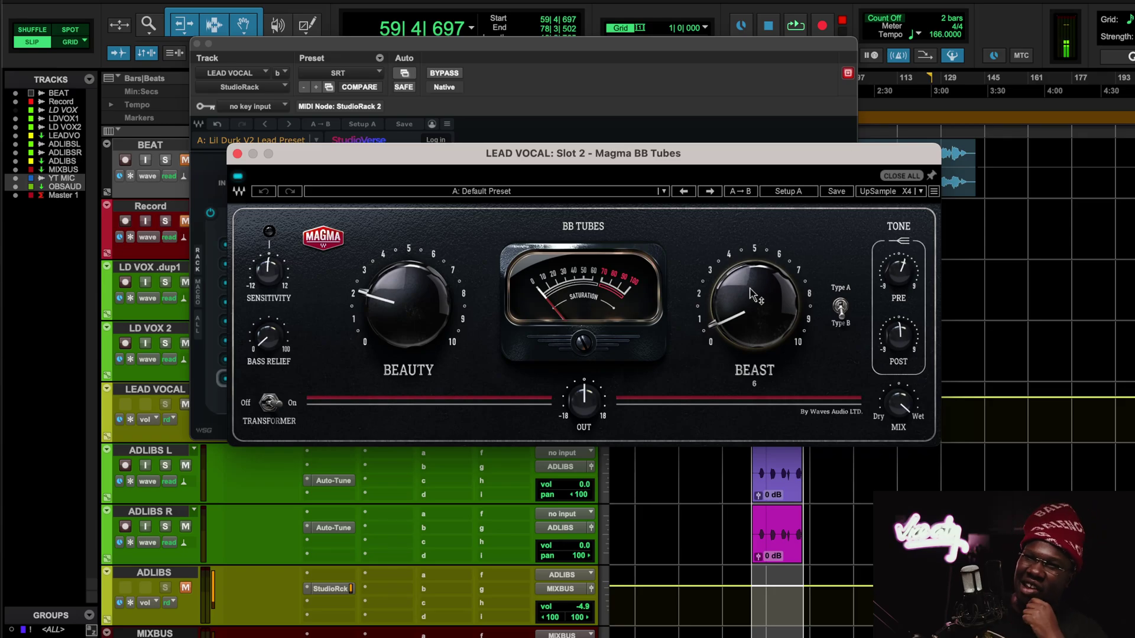
pyautogui.click(236, 155)
pyautogui.click(242, 283)
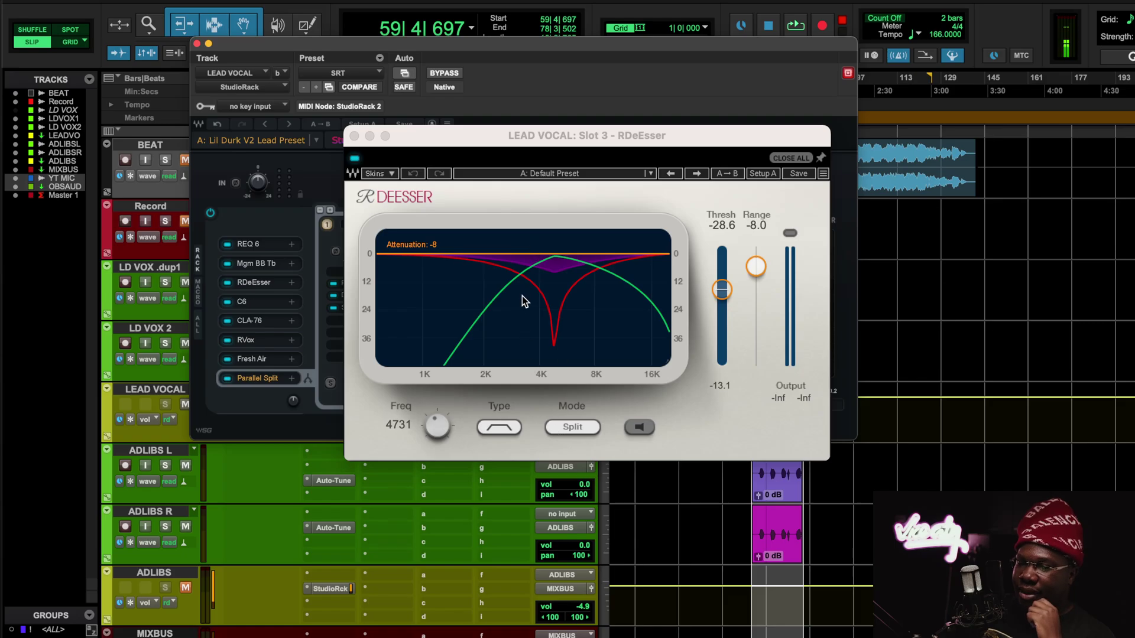
pyautogui.click(756, 270)
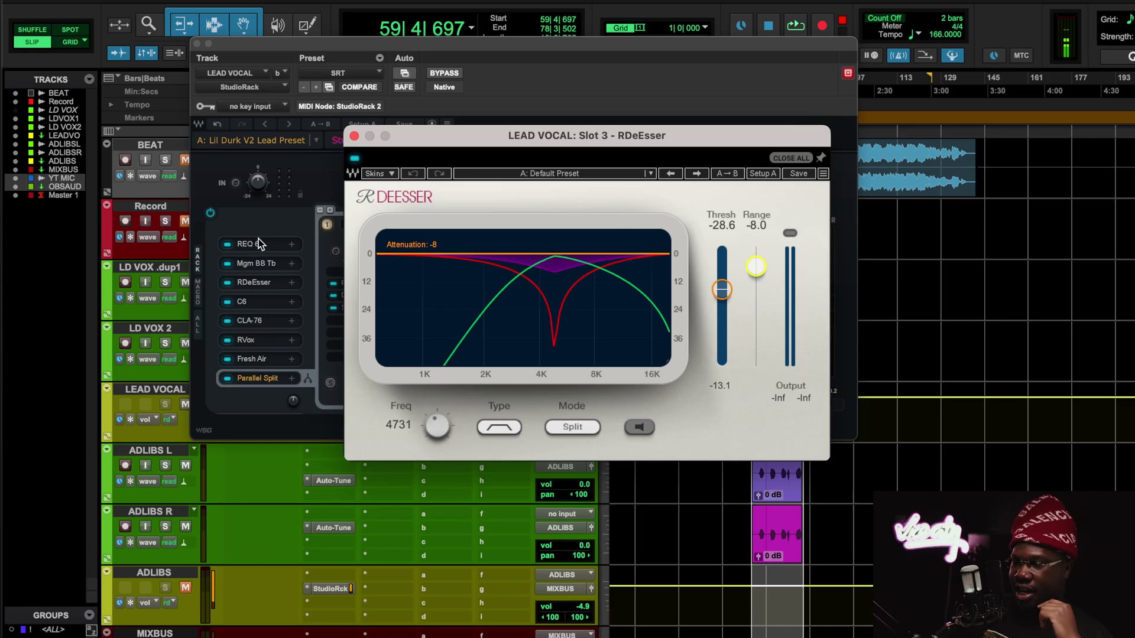
# Step: Open the C6 in slot 4, shift its mid crossover to 4029 and select the band 6 node
pyautogui.click(262, 301)
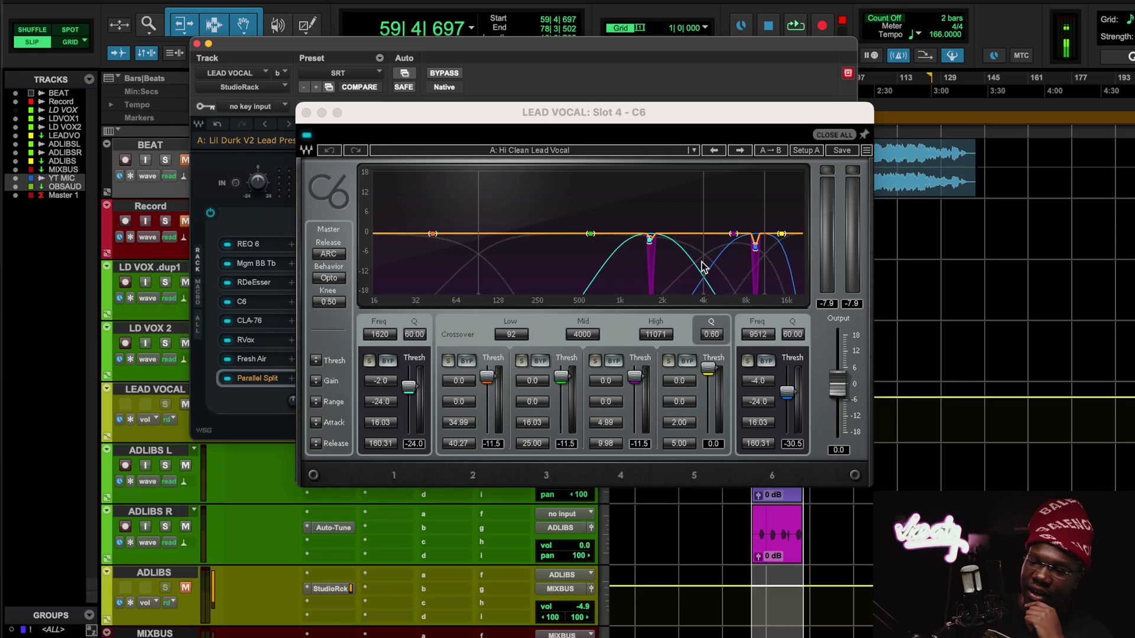
pyautogui.moveTo(703, 269); pyautogui.dragTo(706, 272)
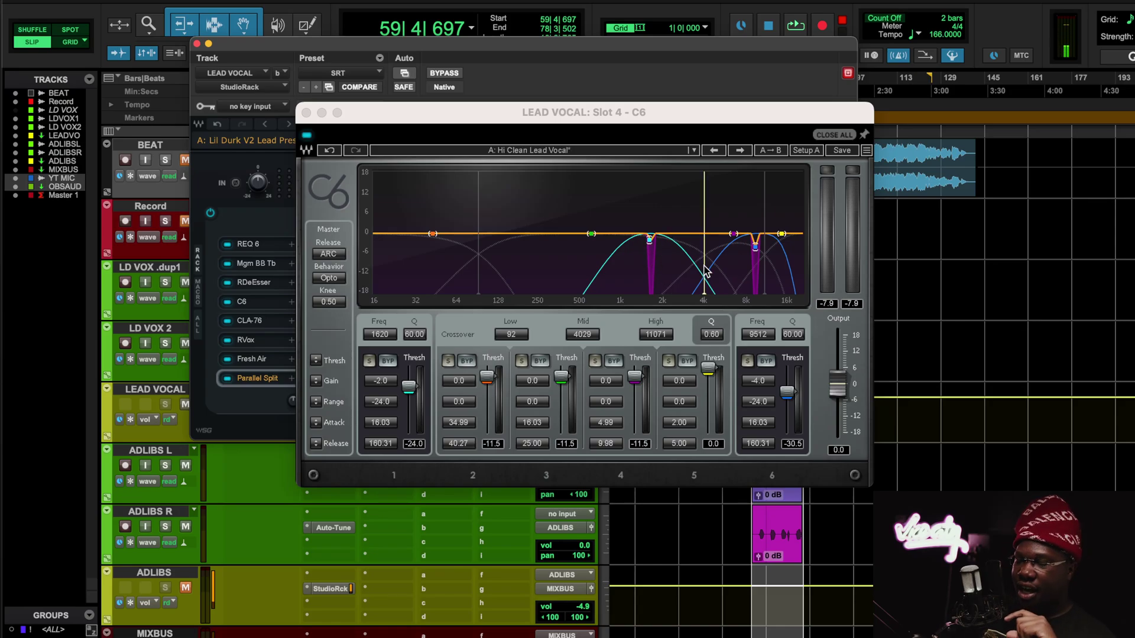
pyautogui.click(755, 249)
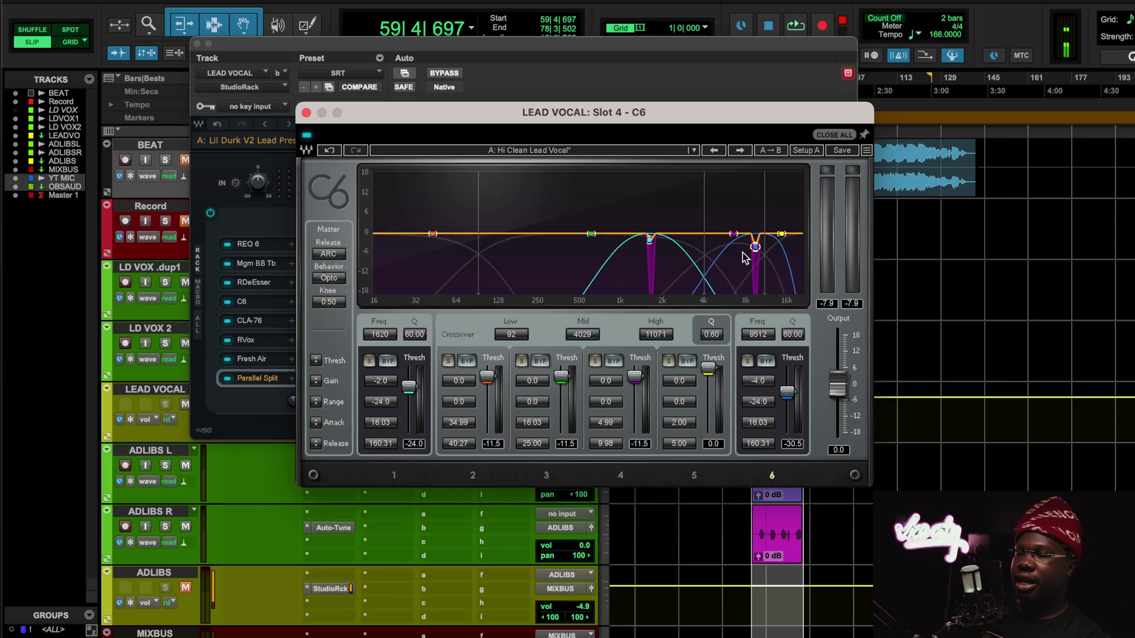
# Step: Play the section and solo C6 bands 6, 4 and 1 in turn to hear what each one processes
pyautogui.press('space')
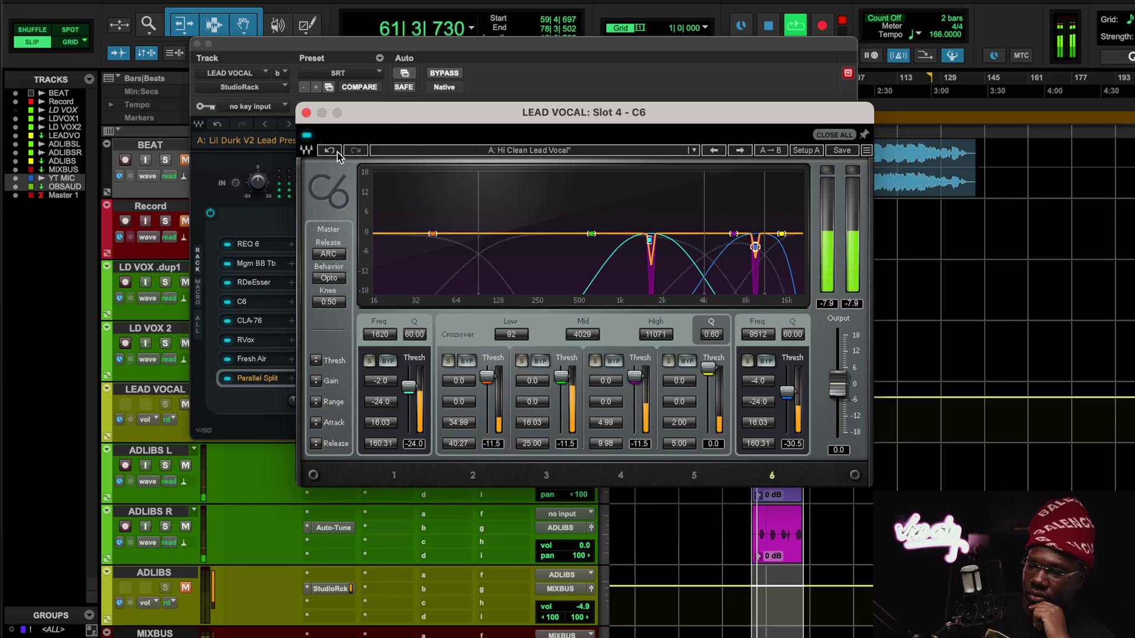
pyautogui.click(748, 362)
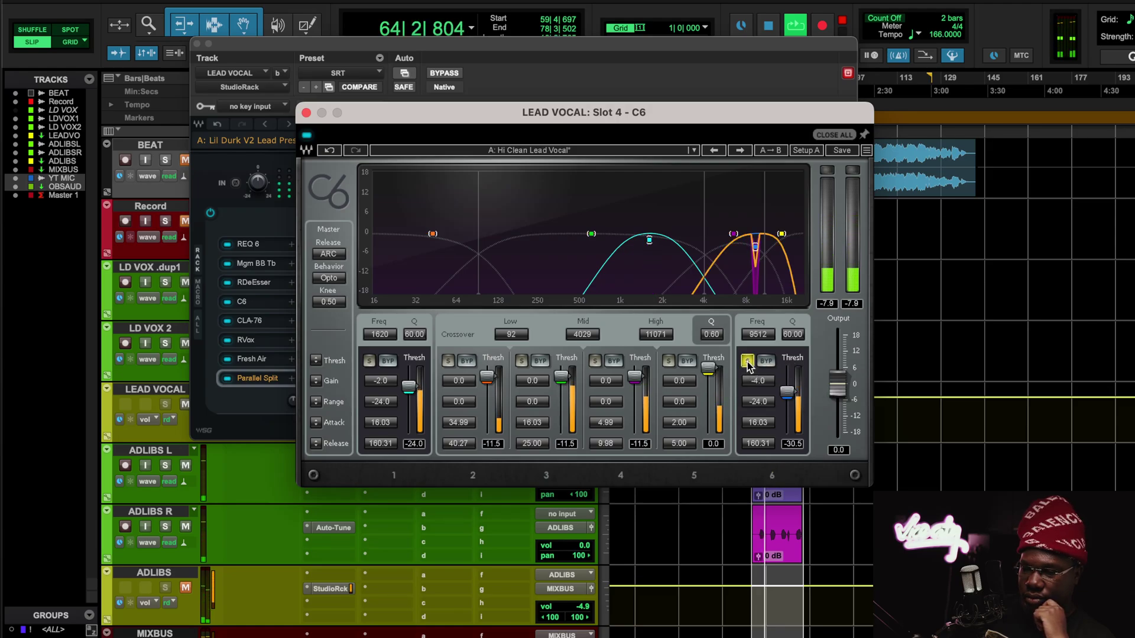
pyautogui.click(748, 361)
pyautogui.click(595, 361)
pyautogui.click(595, 361)
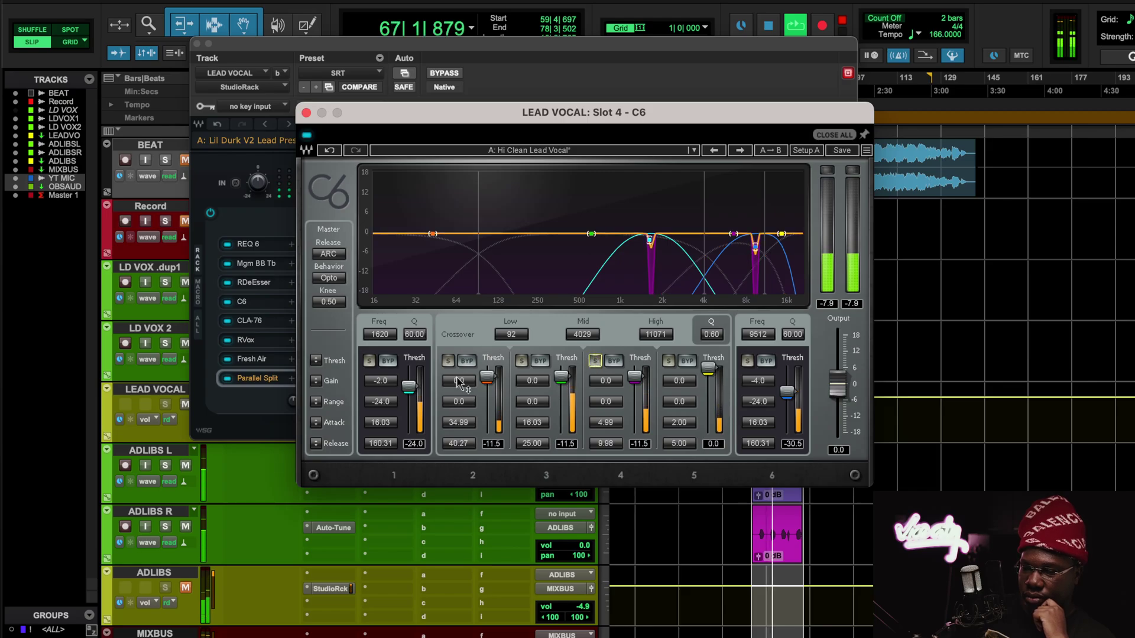
pyautogui.click(371, 361)
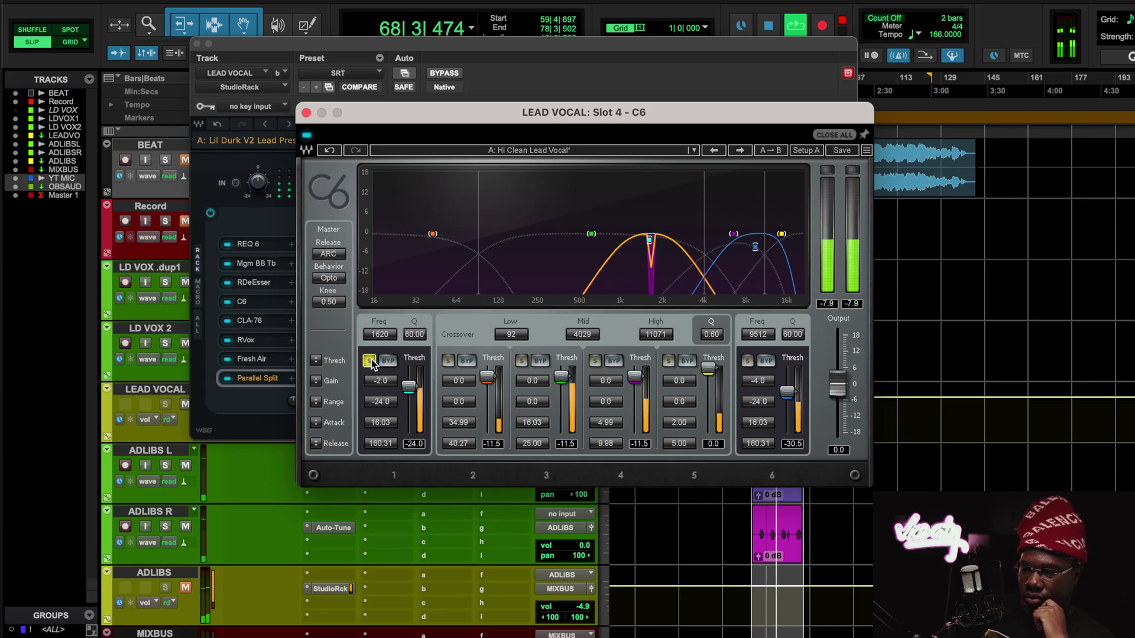
pyautogui.click(371, 361)
# Step: Compare the vocal with the C6 bypassed and active, stop playback and close the C6
pyautogui.click(306, 136)
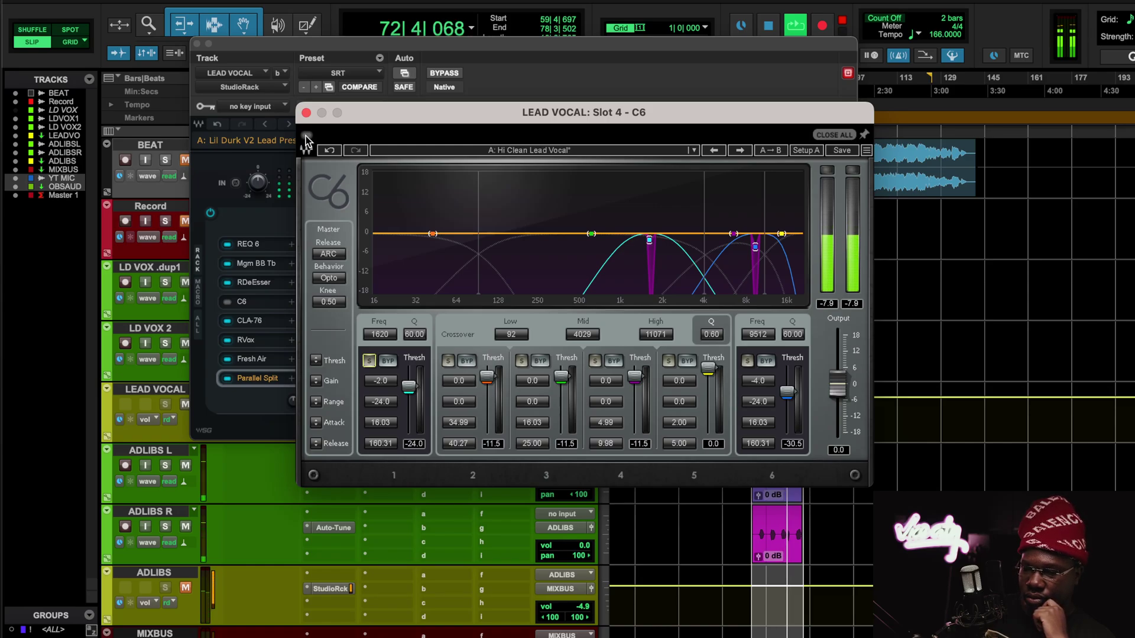
pyautogui.click(307, 138)
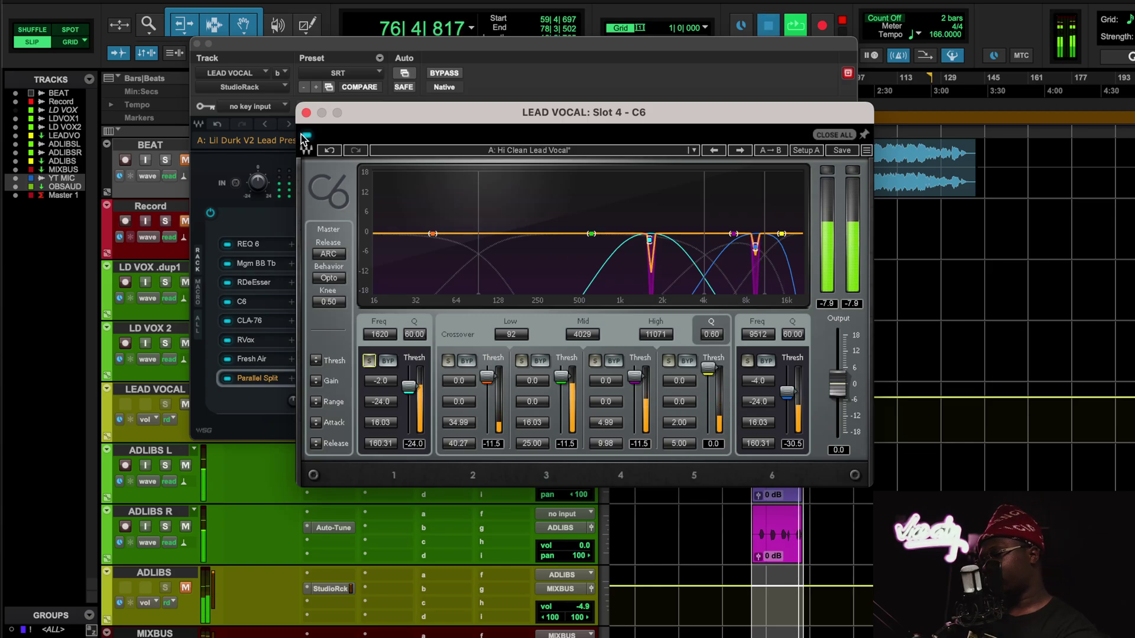
pyautogui.press('space')
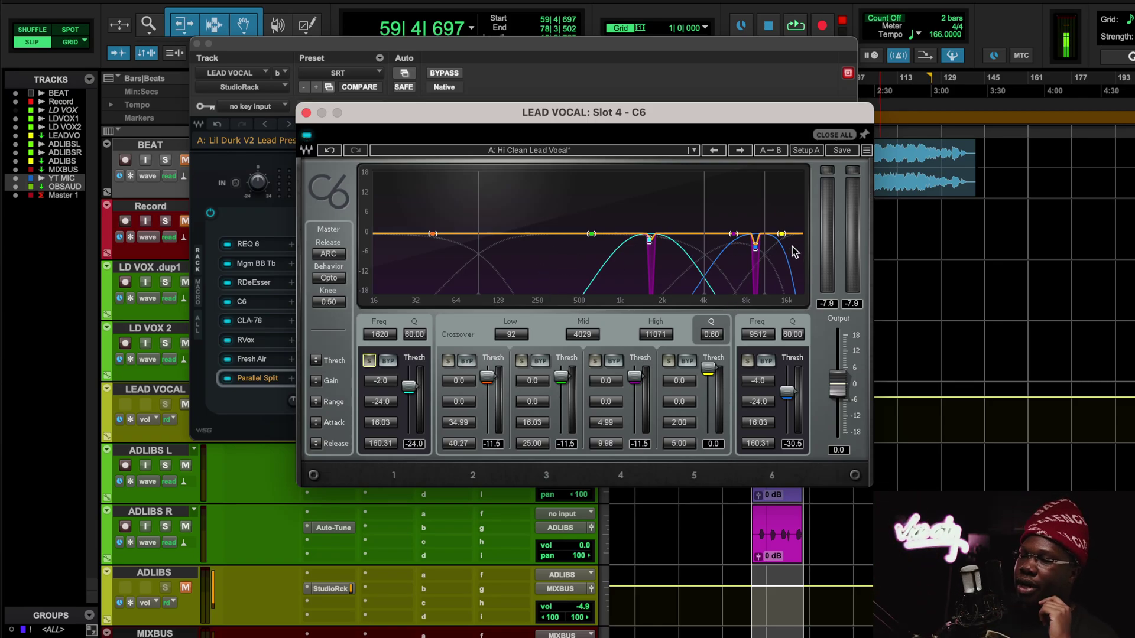
pyautogui.click(306, 112)
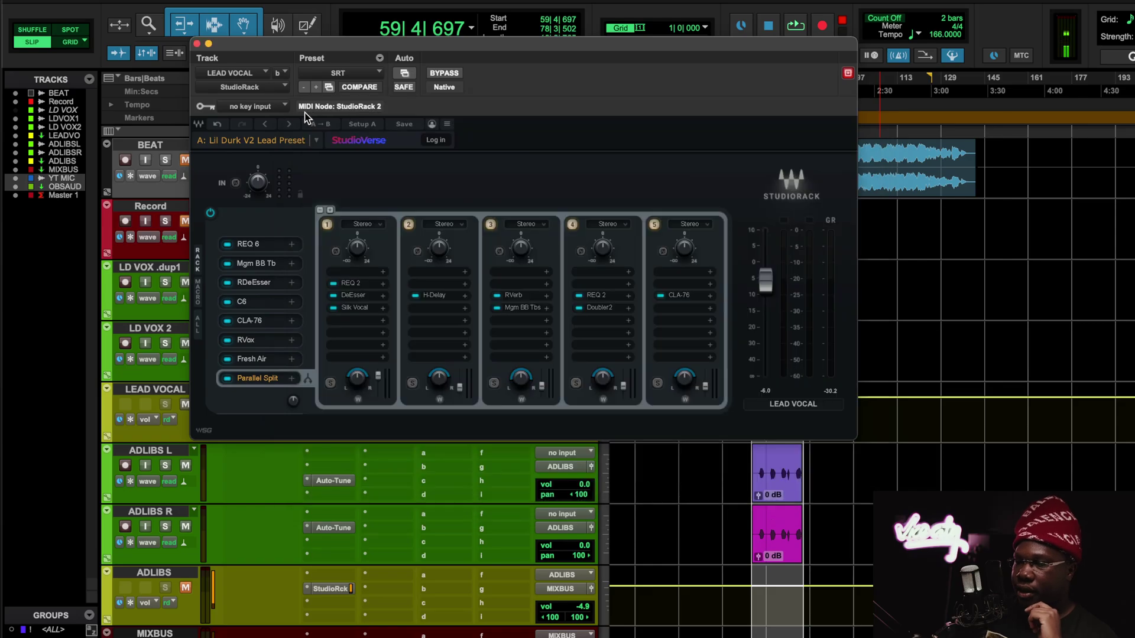
# Step: Open the CLA-76 in slot 5, try the Blacky revision before returning to Bluey, and check the ratio and Mix controls
pyautogui.click(265, 320)
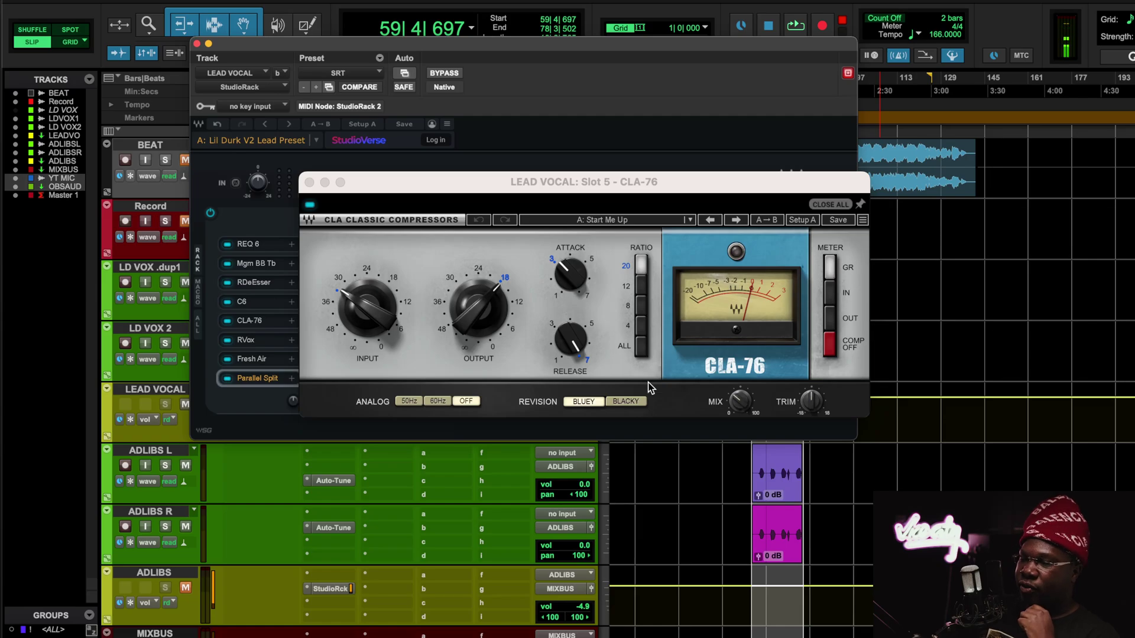
pyautogui.click(632, 403)
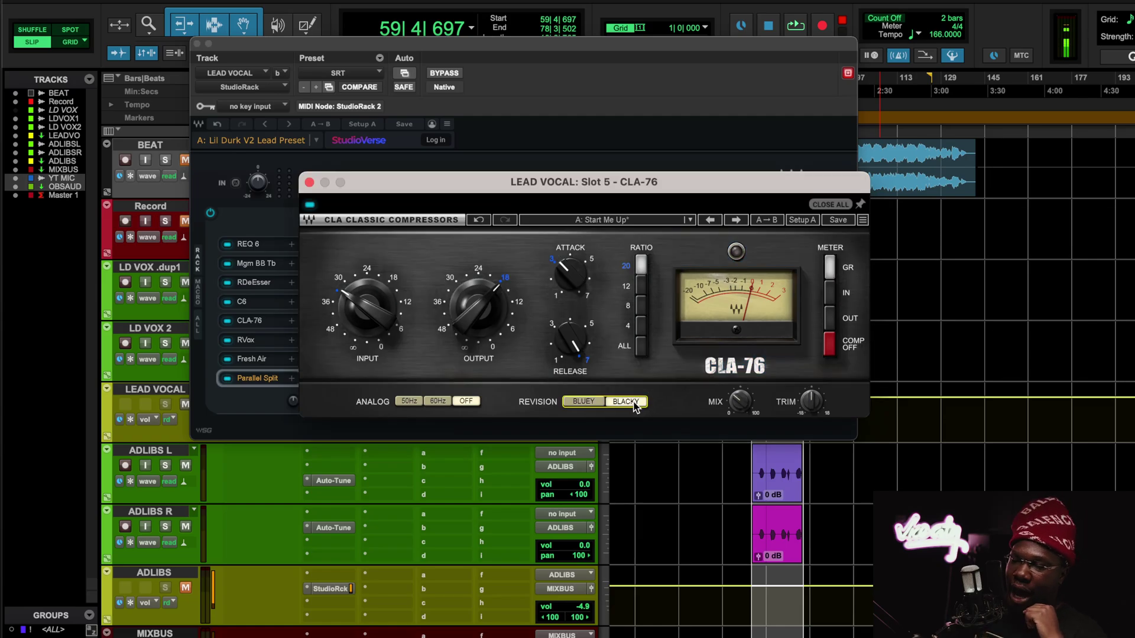
pyautogui.click(582, 402)
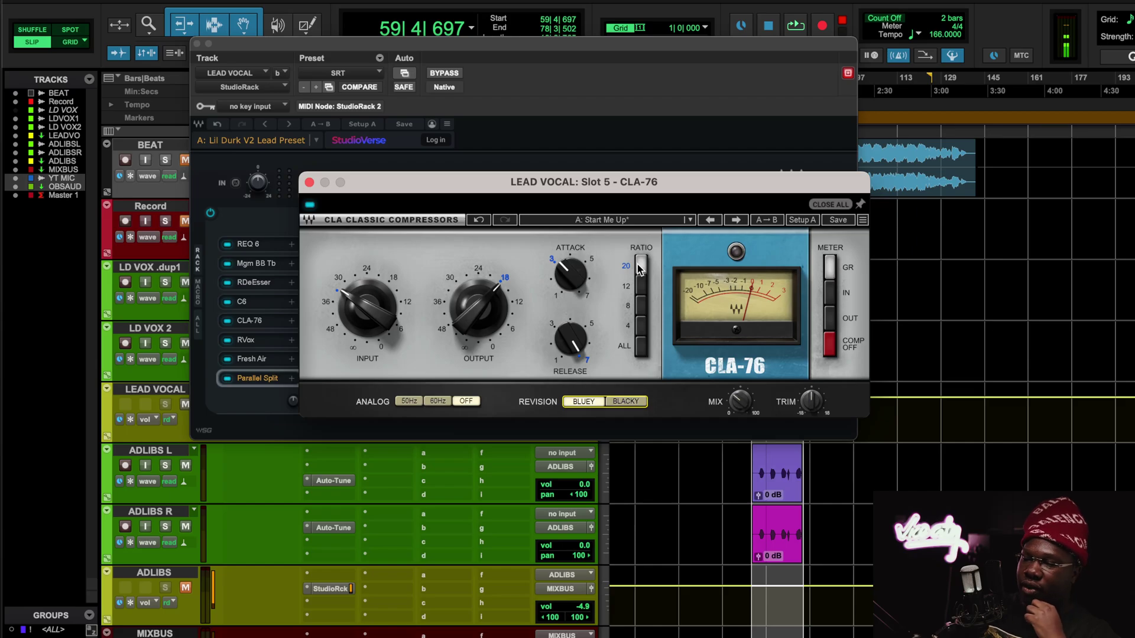
pyautogui.moveTo(748, 412); pyautogui.dragTo(732, 407)
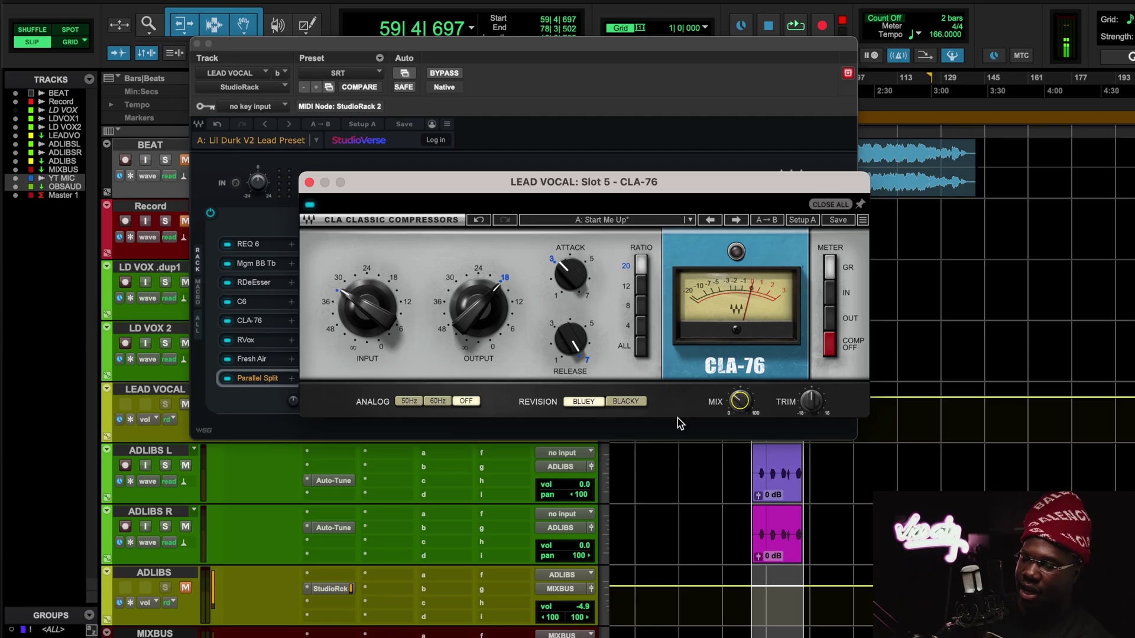
# Step: Play the section to compare the vocal with the CLA-76 bypassed and active, toggling the BEAT track's mute along the way, and stop playback
pyautogui.press('space')
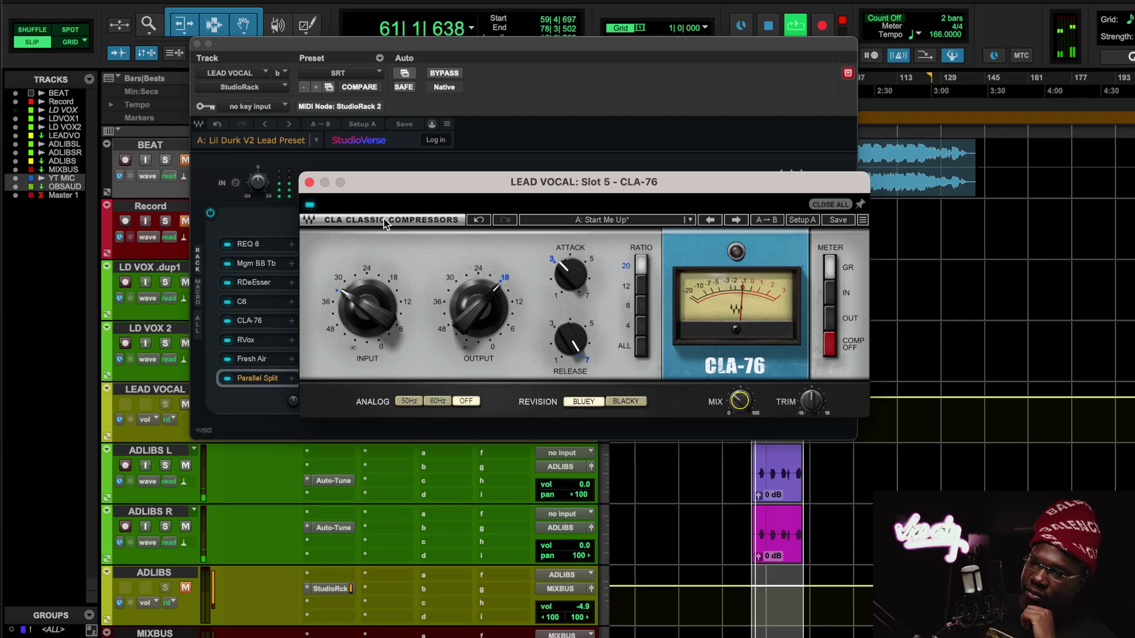
pyautogui.click(308, 205)
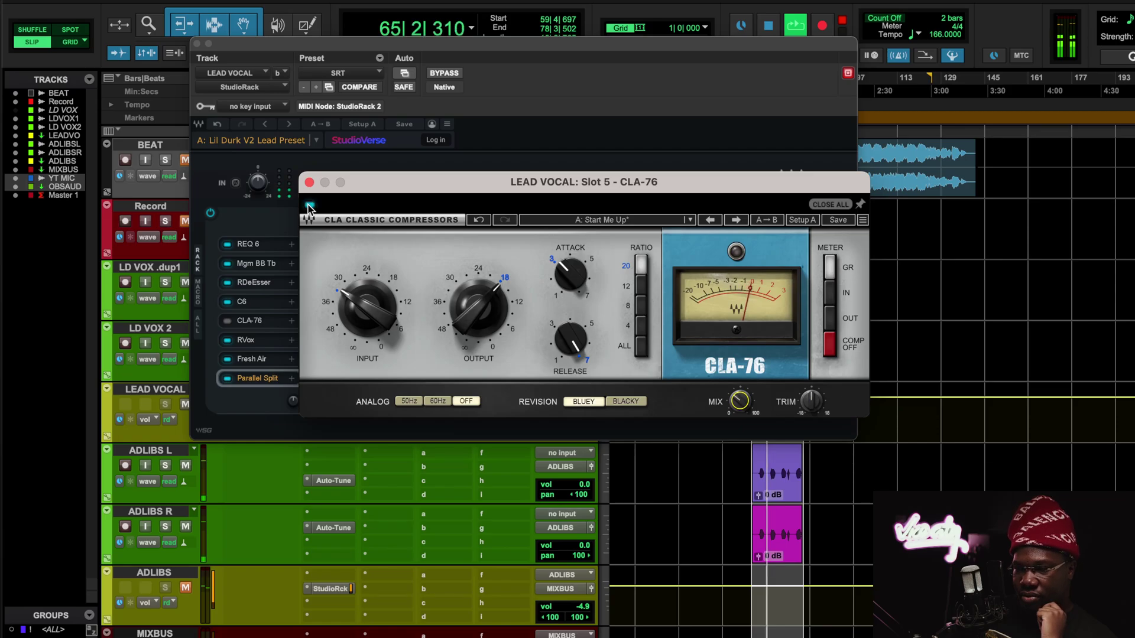
pyautogui.click(309, 205)
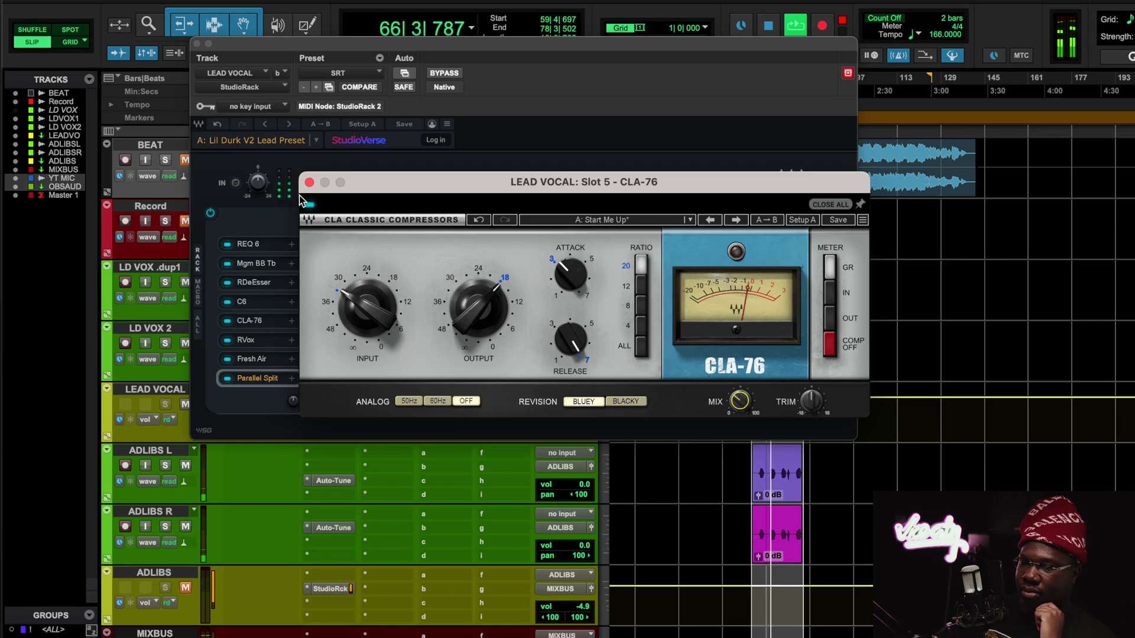
pyautogui.click(184, 161)
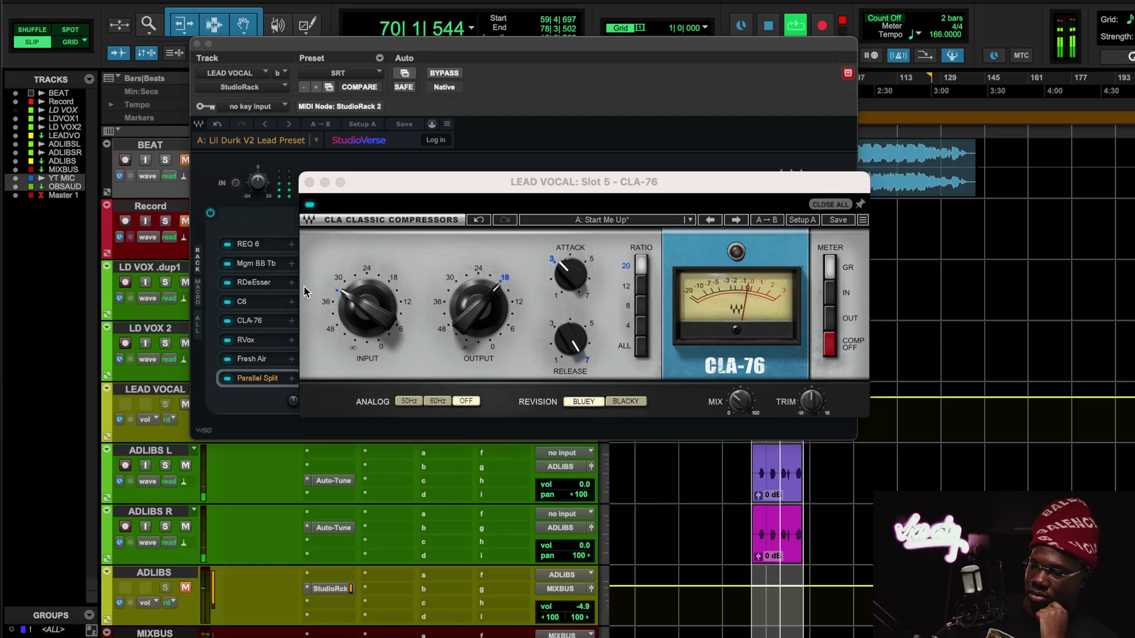
pyautogui.click(309, 205)
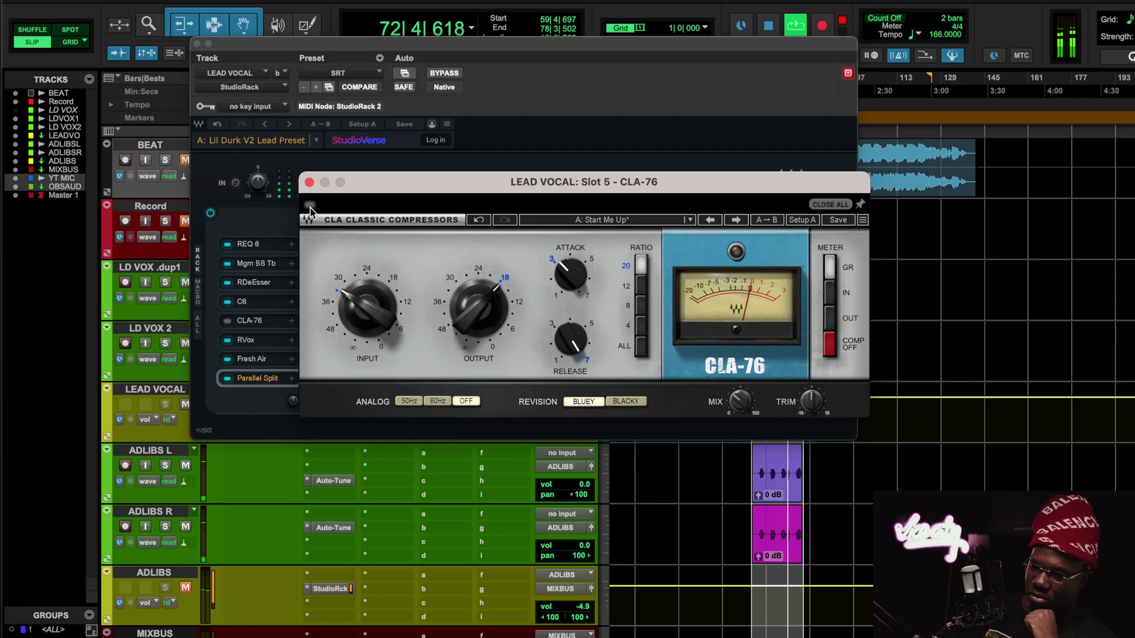
pyautogui.click(309, 206)
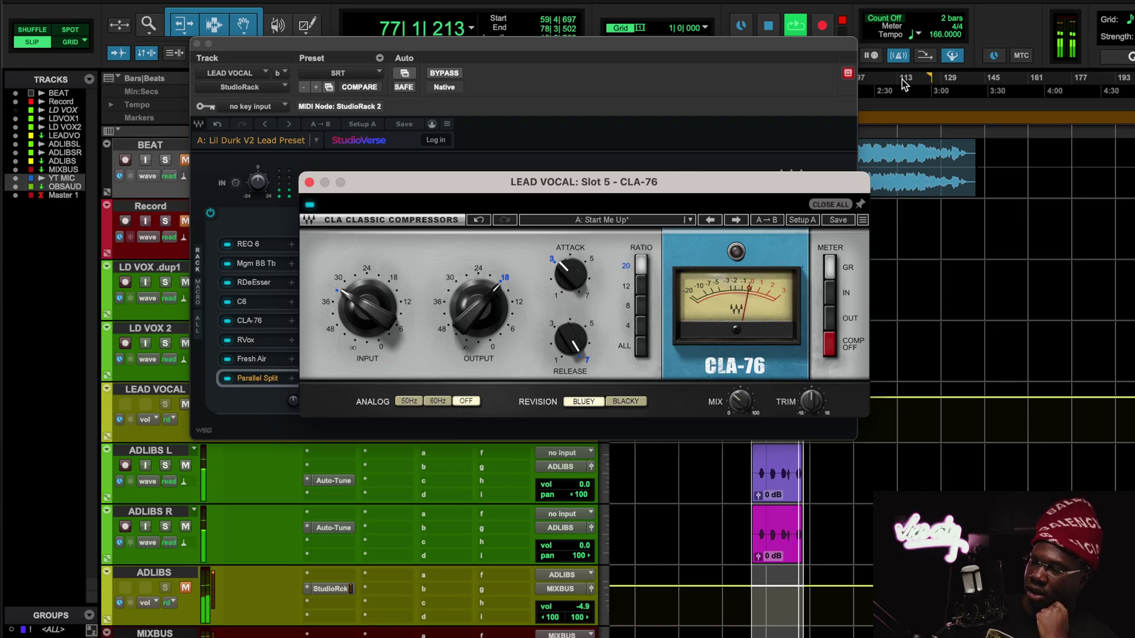
pyautogui.click(768, 25)
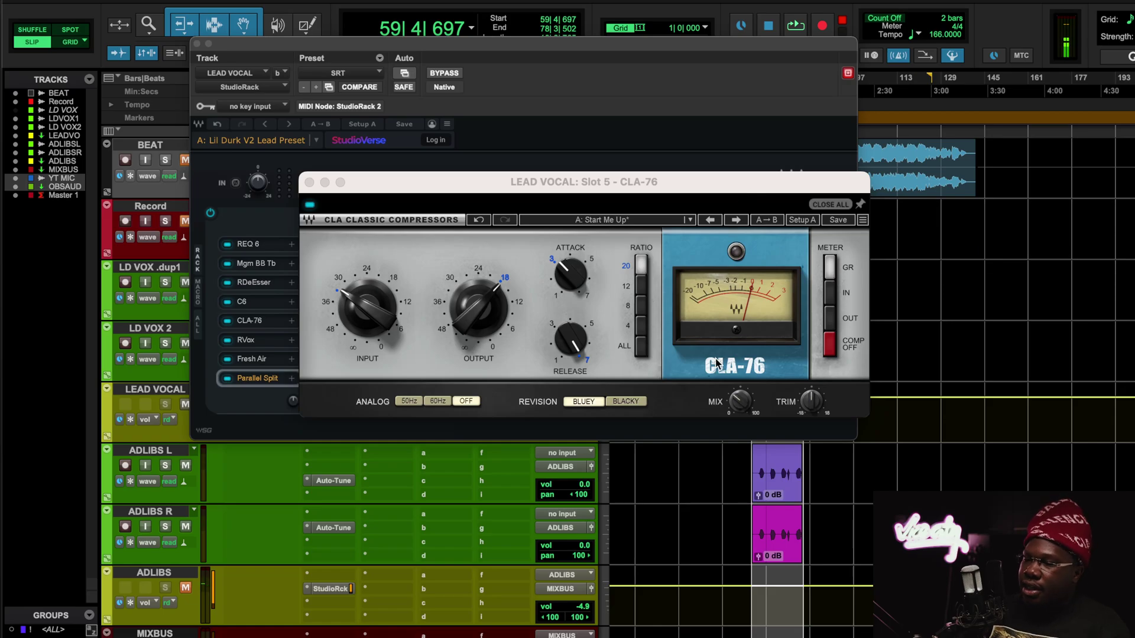
# Step: Inspect the Mix amount of the CLA-76, close the compressor and reopen it from the LEAD VOCAL rack
pyautogui.click(736, 407)
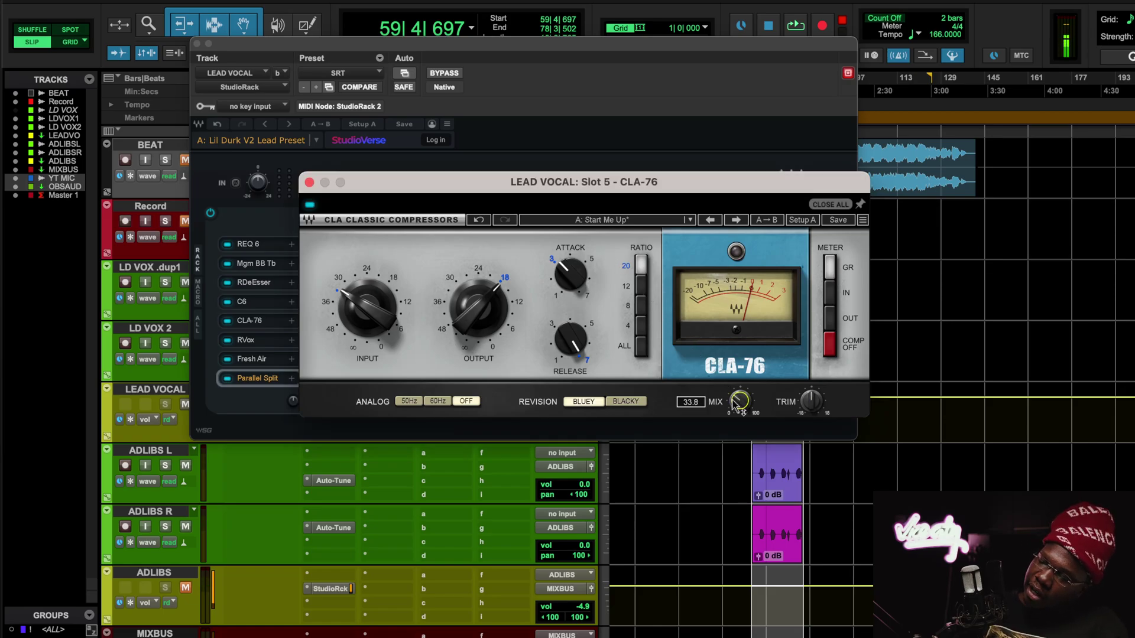
pyautogui.click(308, 183)
pyautogui.click(259, 326)
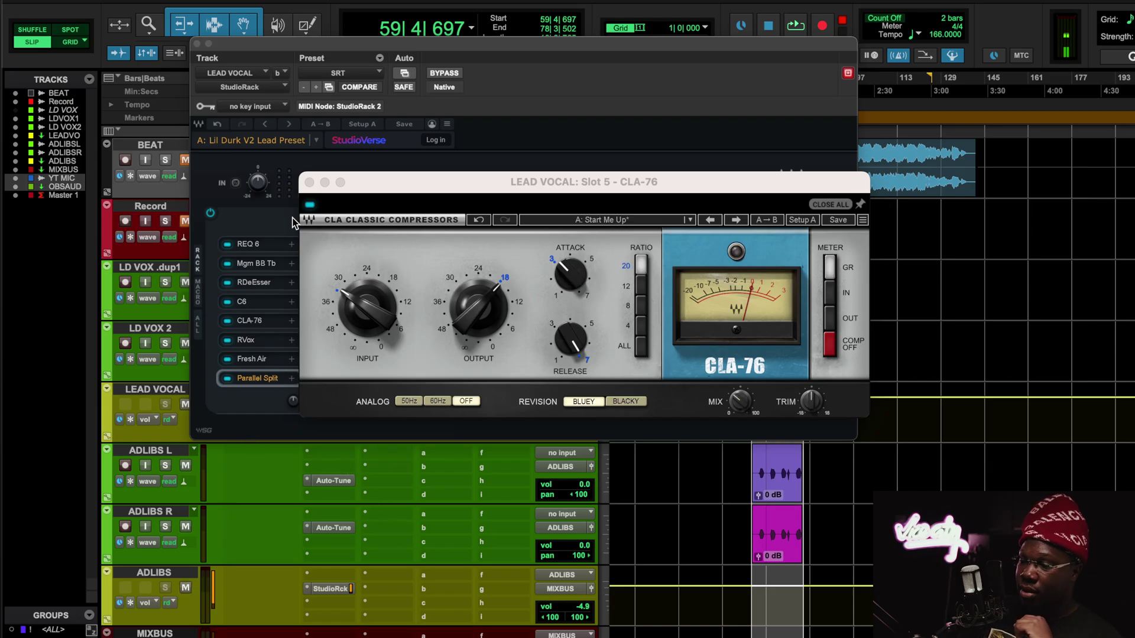
# Step: Open the RVox in slot 6 and play the section to audition its compression with the bypass toggled
pyautogui.click(246, 346)
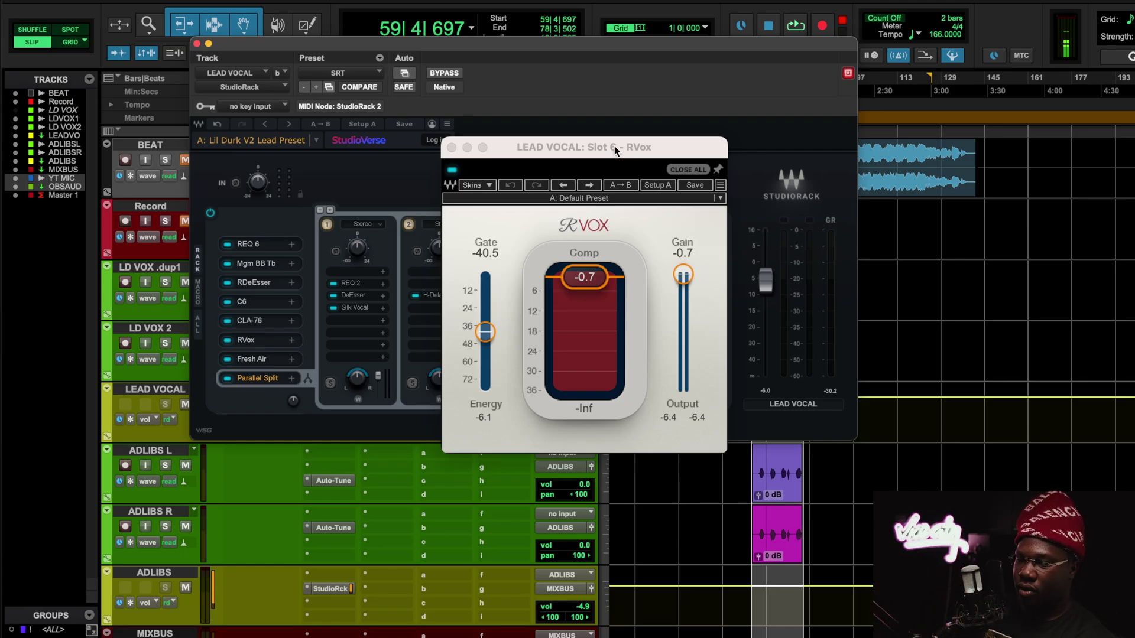
pyautogui.press('space')
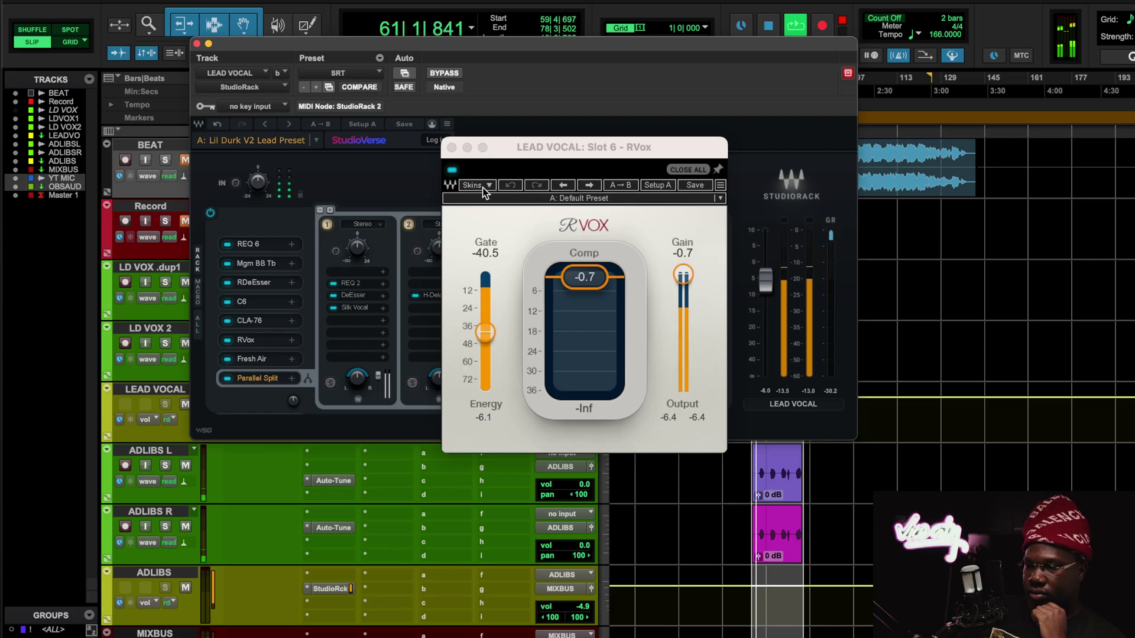
pyautogui.click(452, 171)
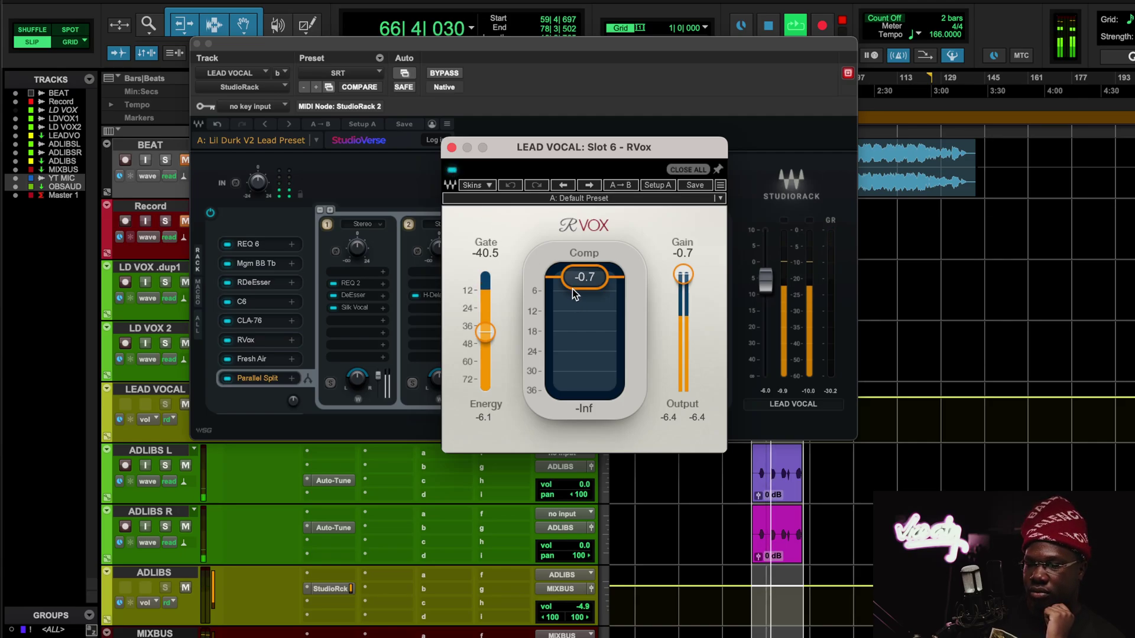
# Step: Close the RVox and lower the ADLIBS track volume to -6.0 dB during playback
pyautogui.click(450, 148)
pyautogui.moveTo(586, 602); pyautogui.dragTo(586, 602)
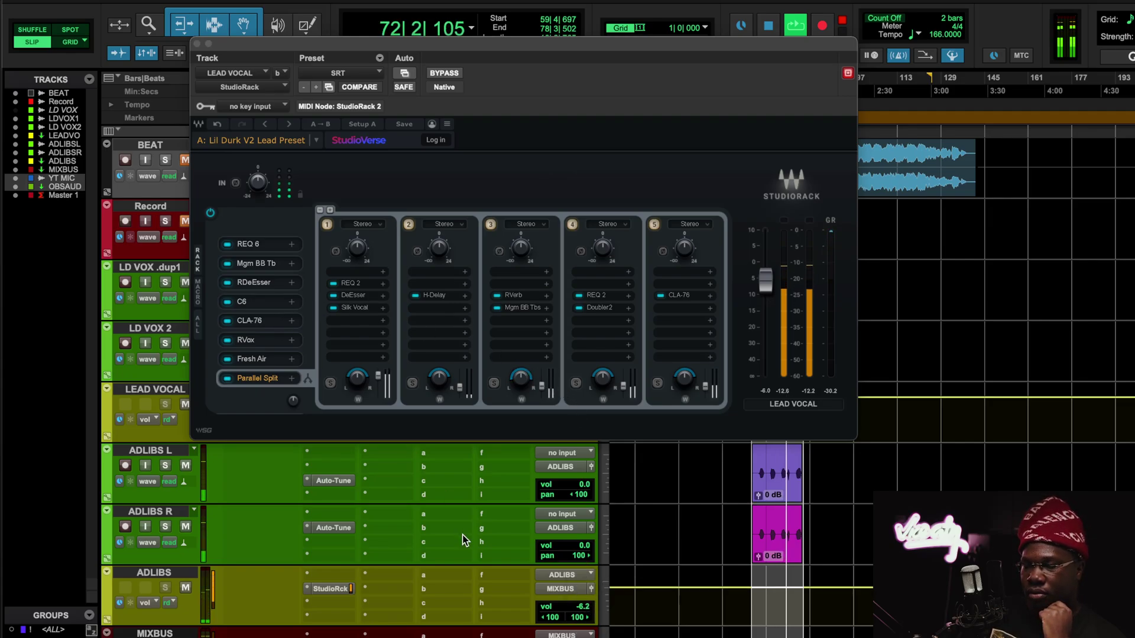
pyautogui.moveTo(579, 604); pyautogui.dragTo(577, 601)
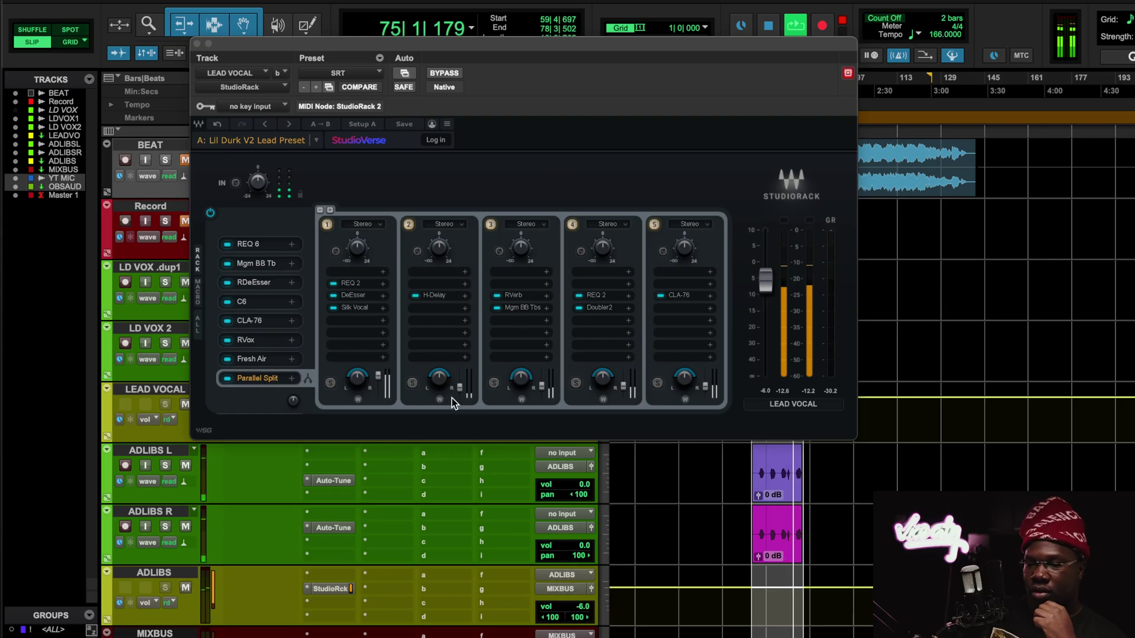
# Step: Reopen the RVox in slot 6, compare the vocal with it bypassed and active, close it and stop playback
pyautogui.click(271, 329)
pyautogui.click(260, 339)
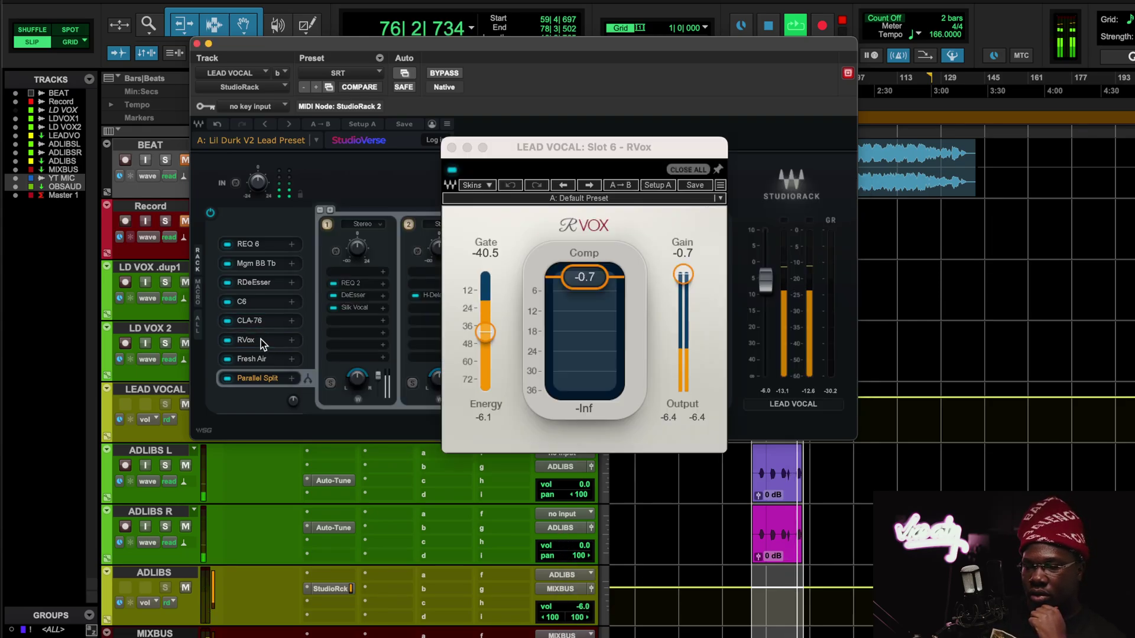
pyautogui.click(452, 171)
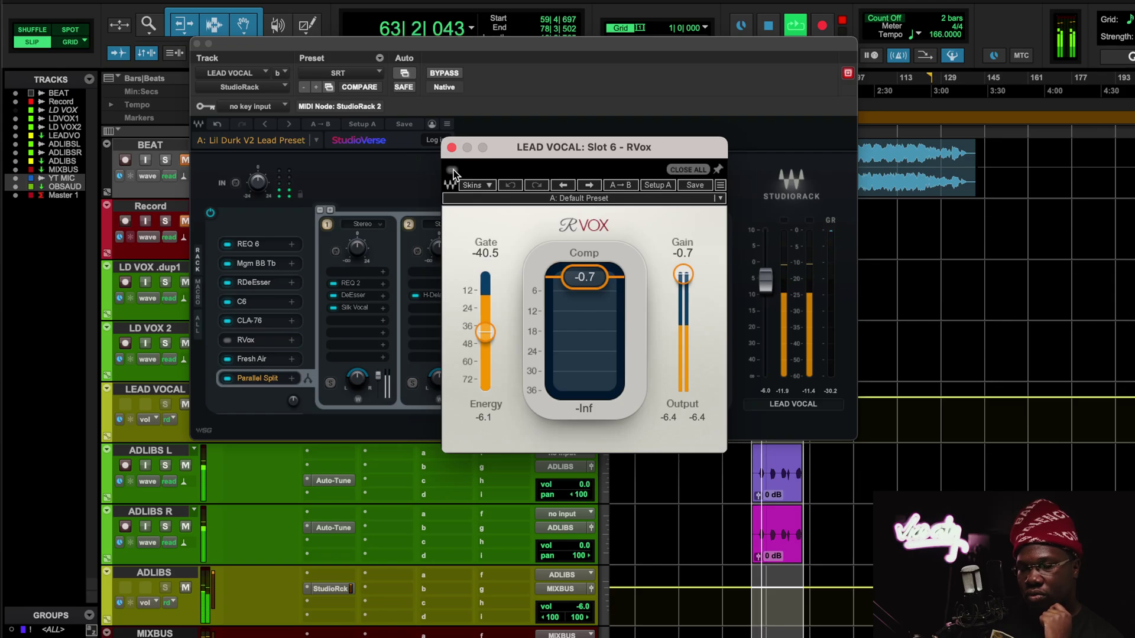
pyautogui.click(452, 171)
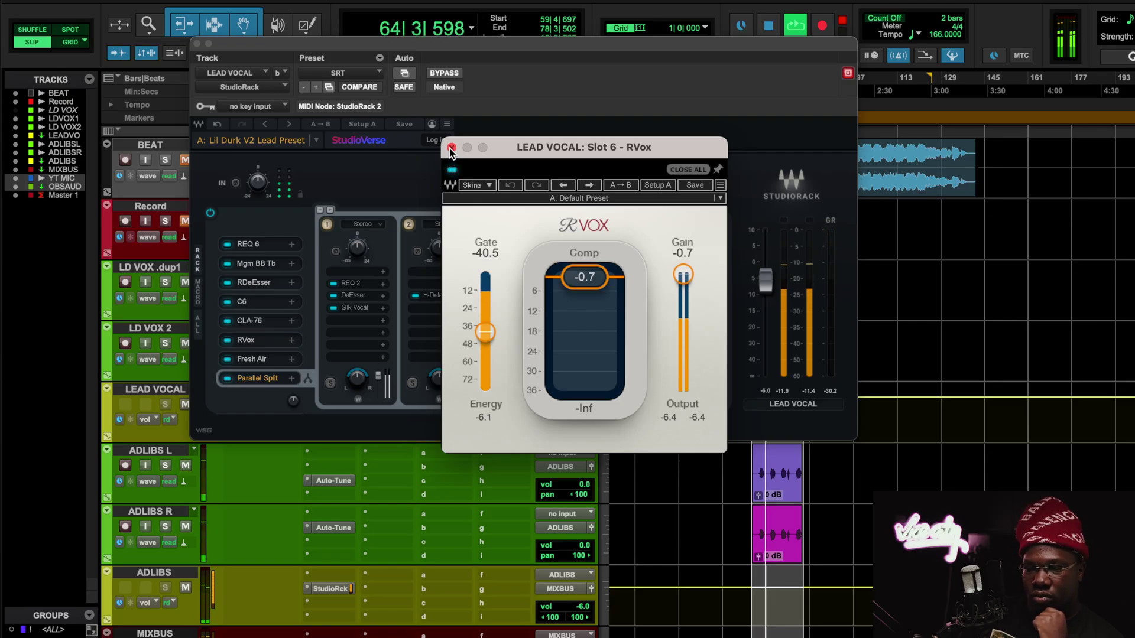
pyautogui.click(451, 148)
pyautogui.press('space')
# Step: Open the Fresh Air in slot 7, play the section while toggling its bypass to compare, and close it
pyautogui.click(268, 361)
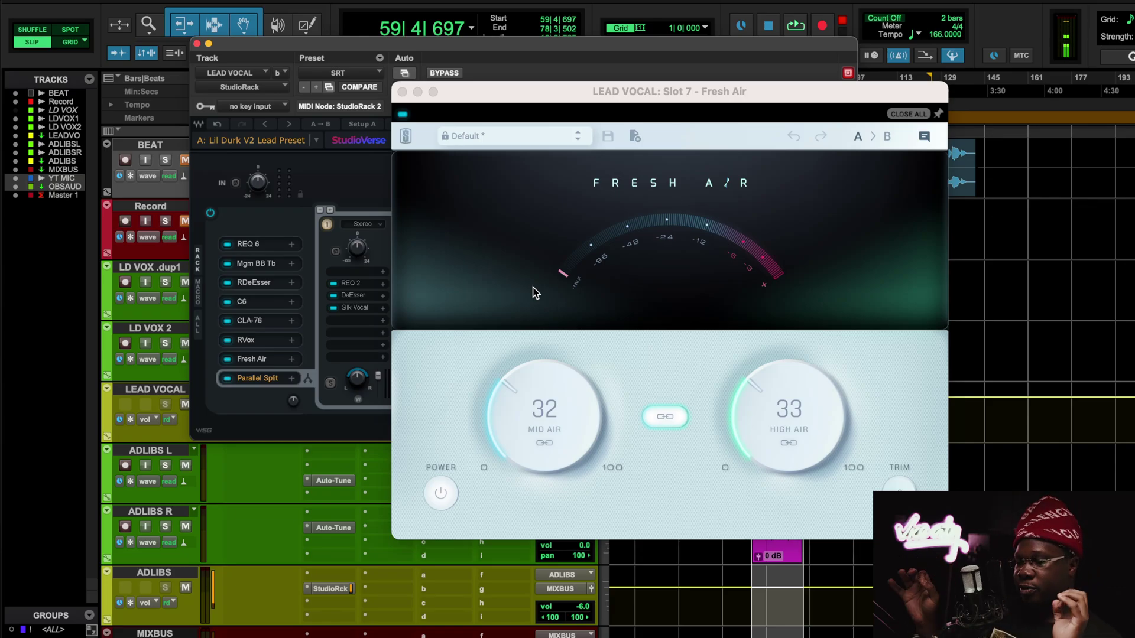
pyautogui.press('space')
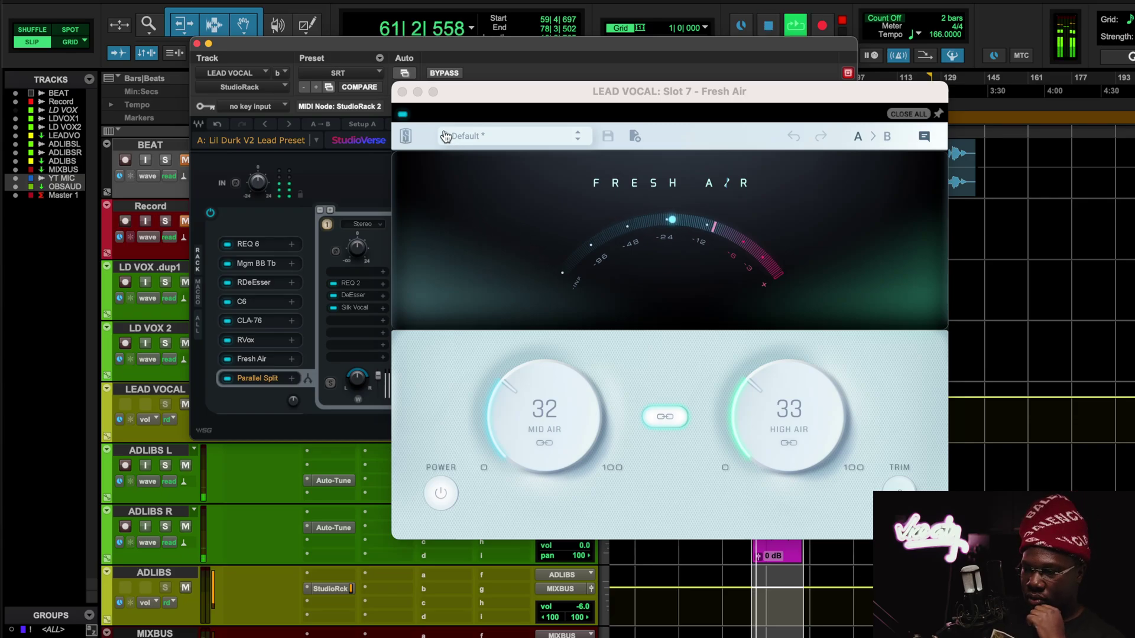
pyautogui.click(403, 114)
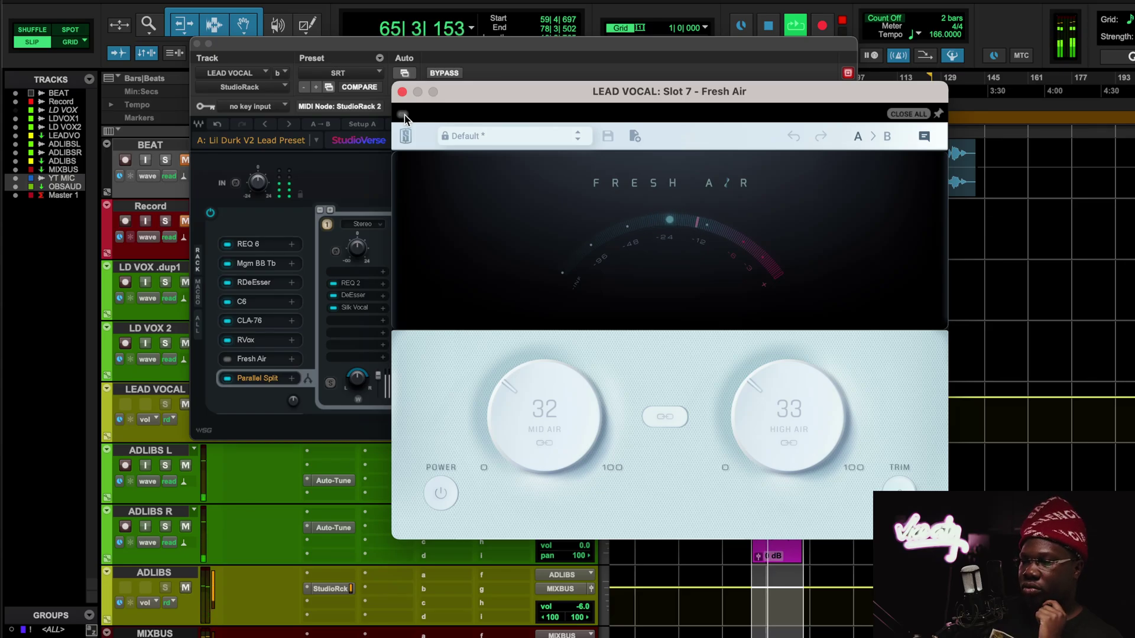
pyautogui.click(403, 114)
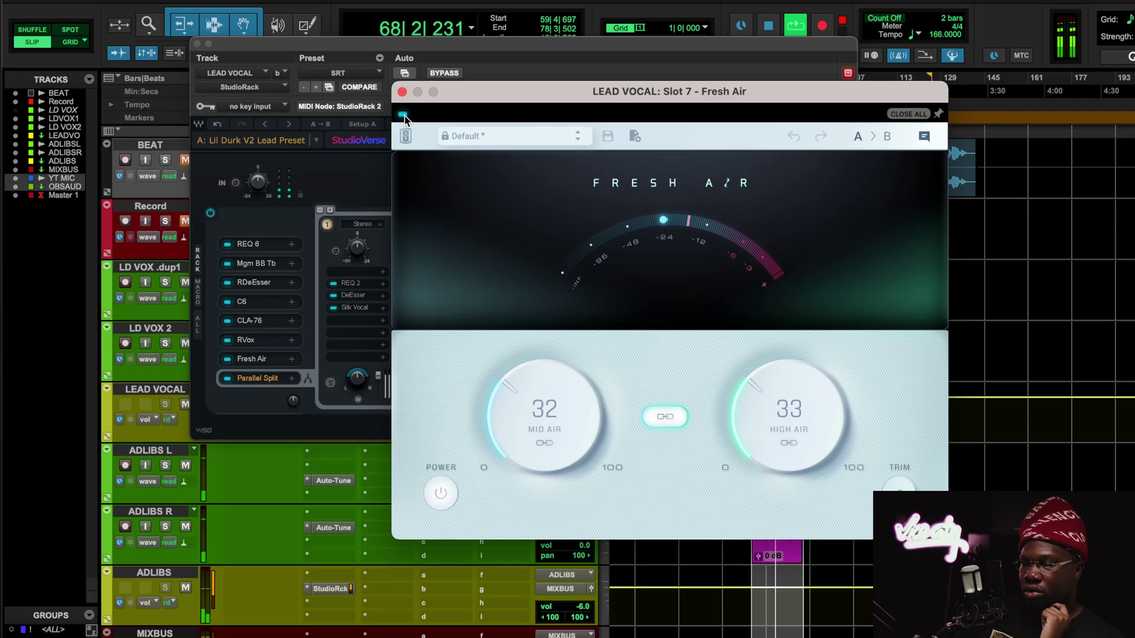
pyautogui.click(403, 114)
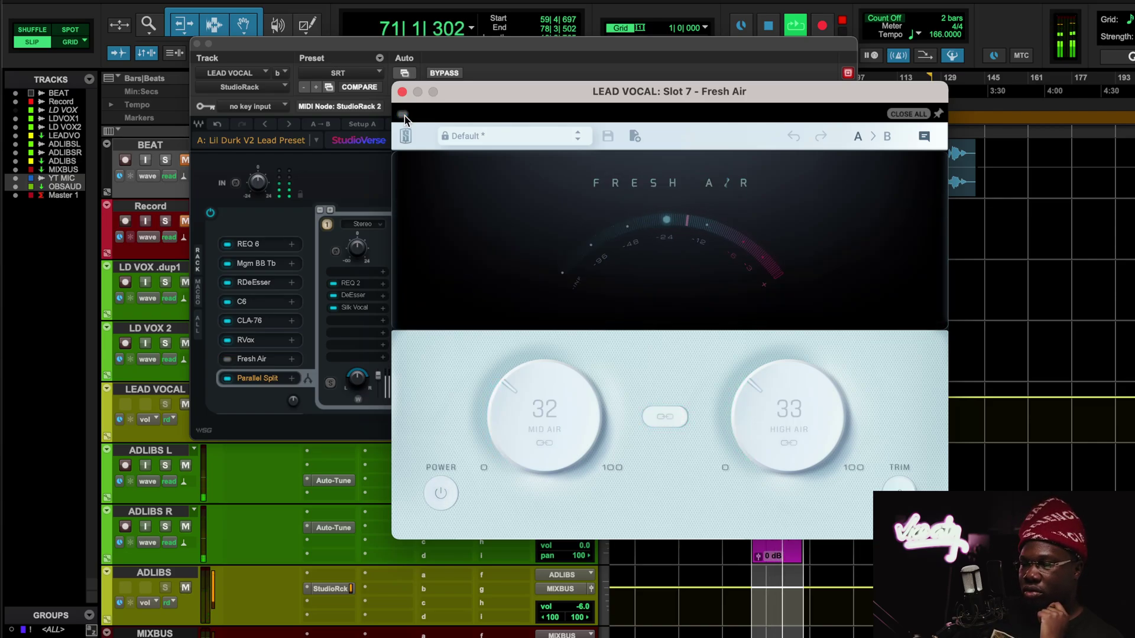
pyautogui.click(403, 114)
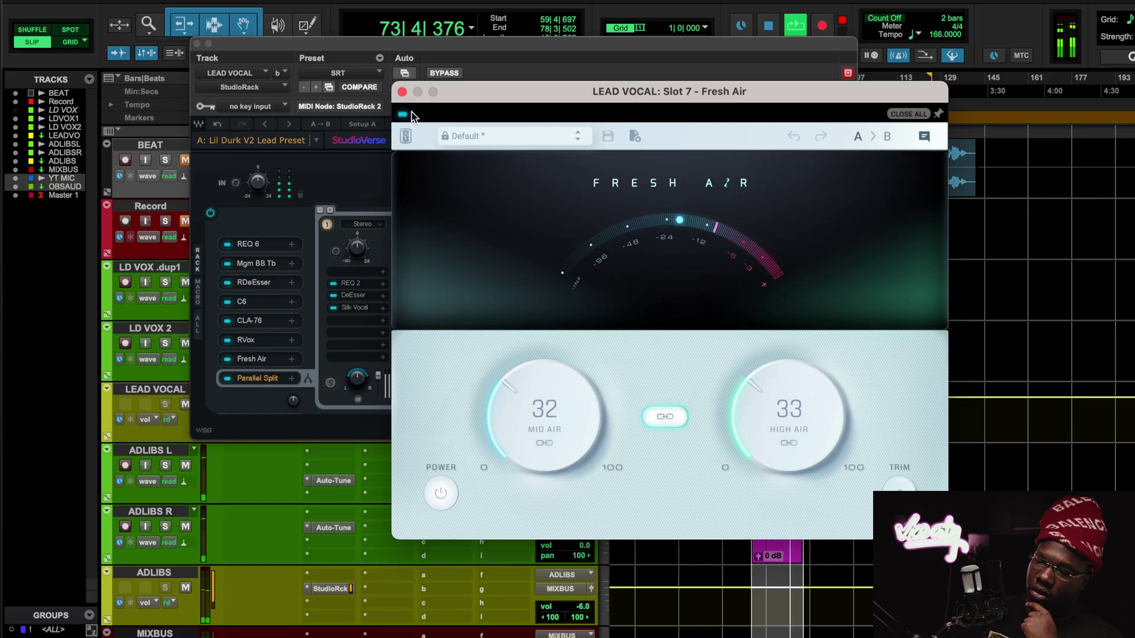
pyautogui.press('space')
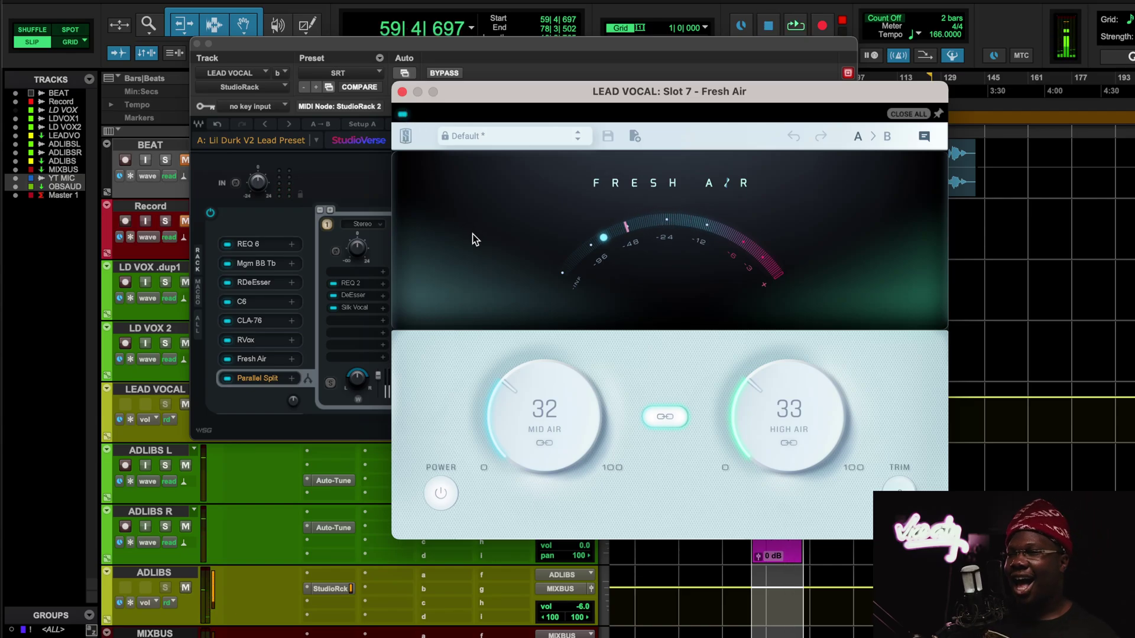
pyautogui.click(402, 92)
# Step: Open the REQ 2 in the first parallel chain, audition it with the bypass toggled during playback, and close it
pyautogui.click(345, 284)
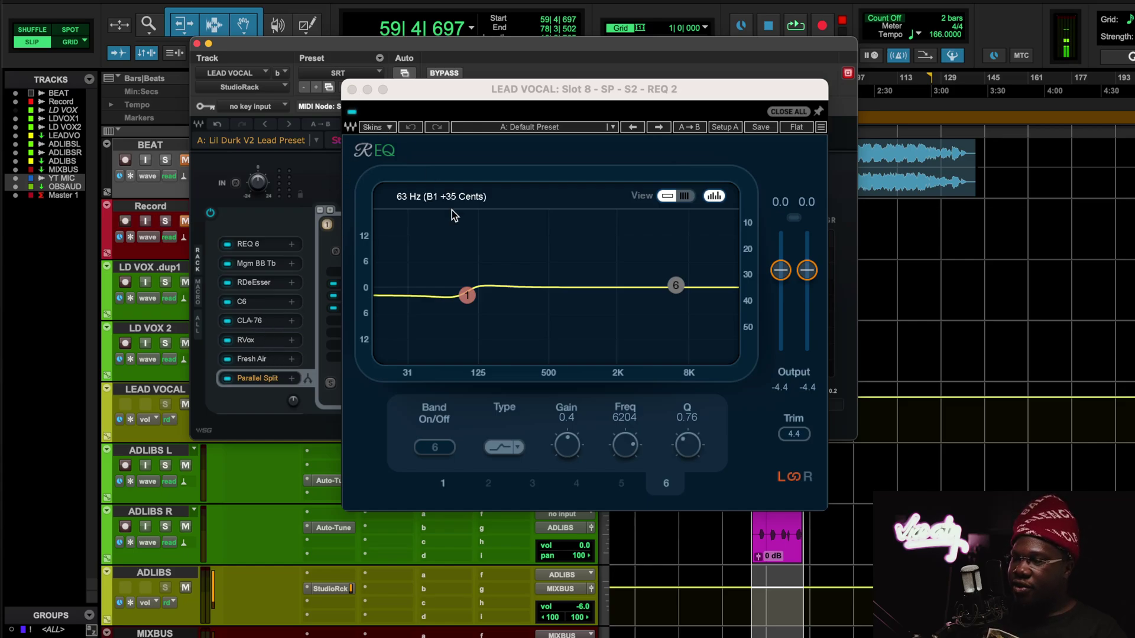
pyautogui.press('space')
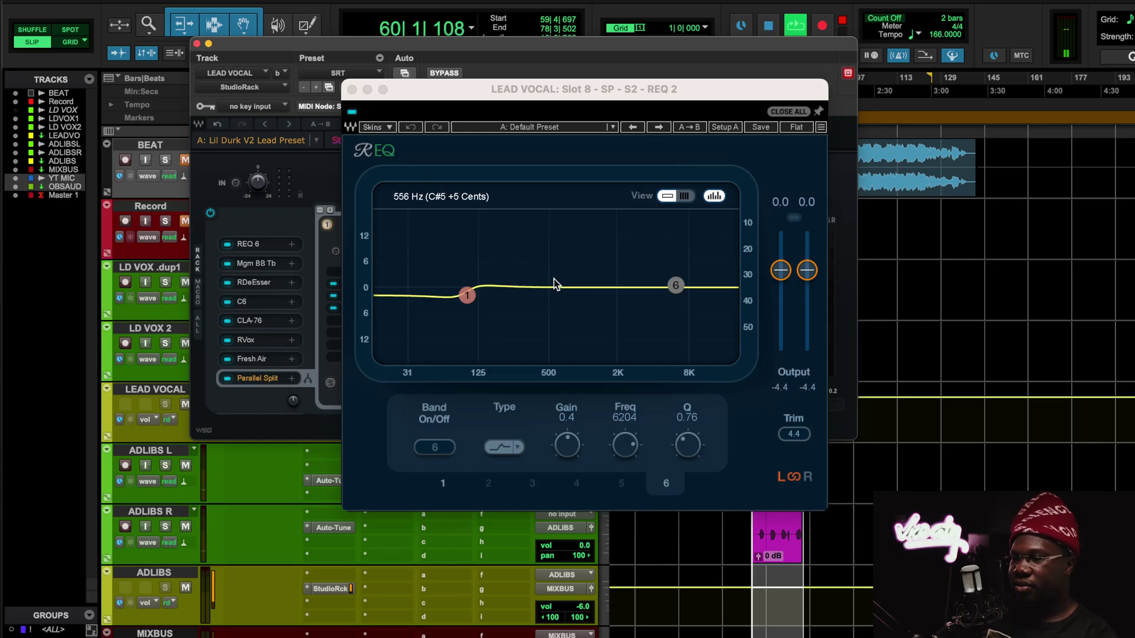
pyautogui.click(349, 117)
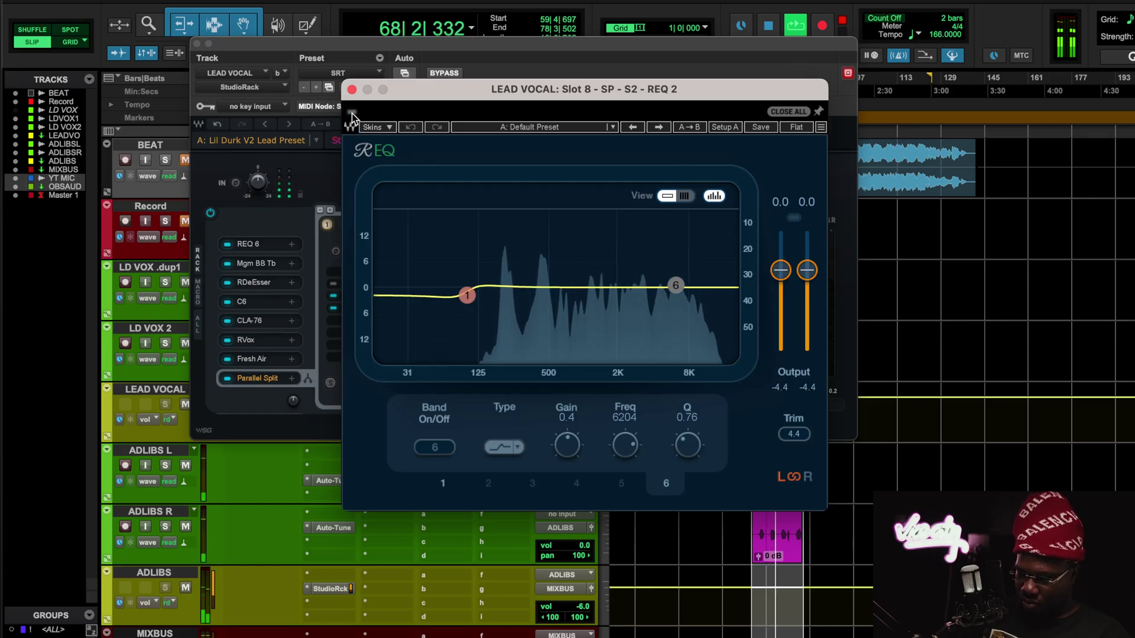
pyautogui.click(219, 185)
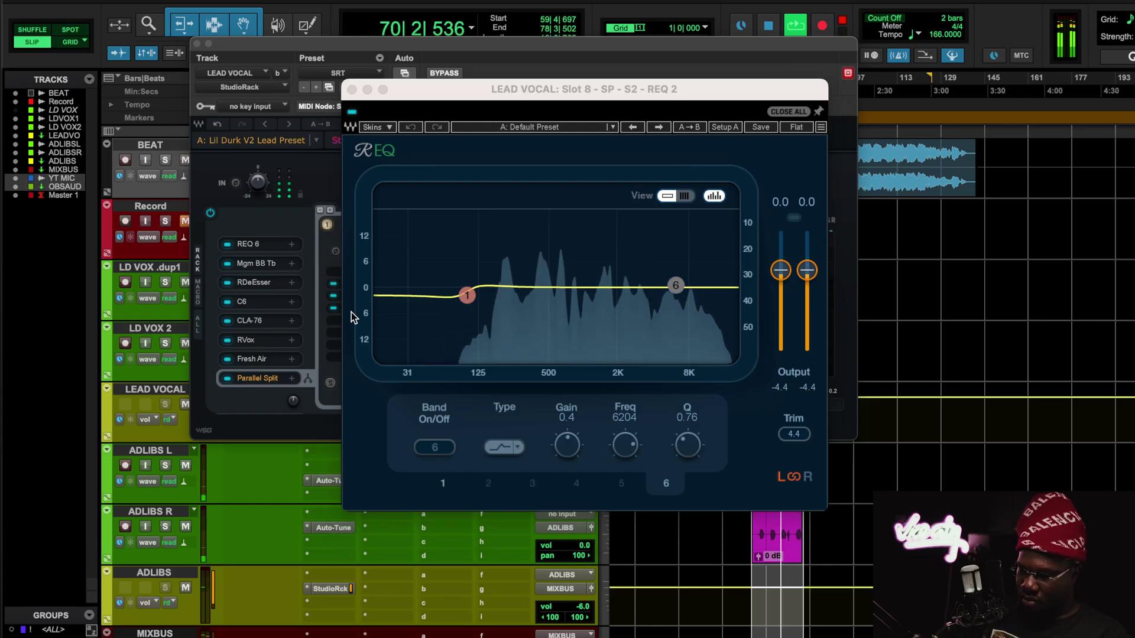
pyautogui.click(351, 89)
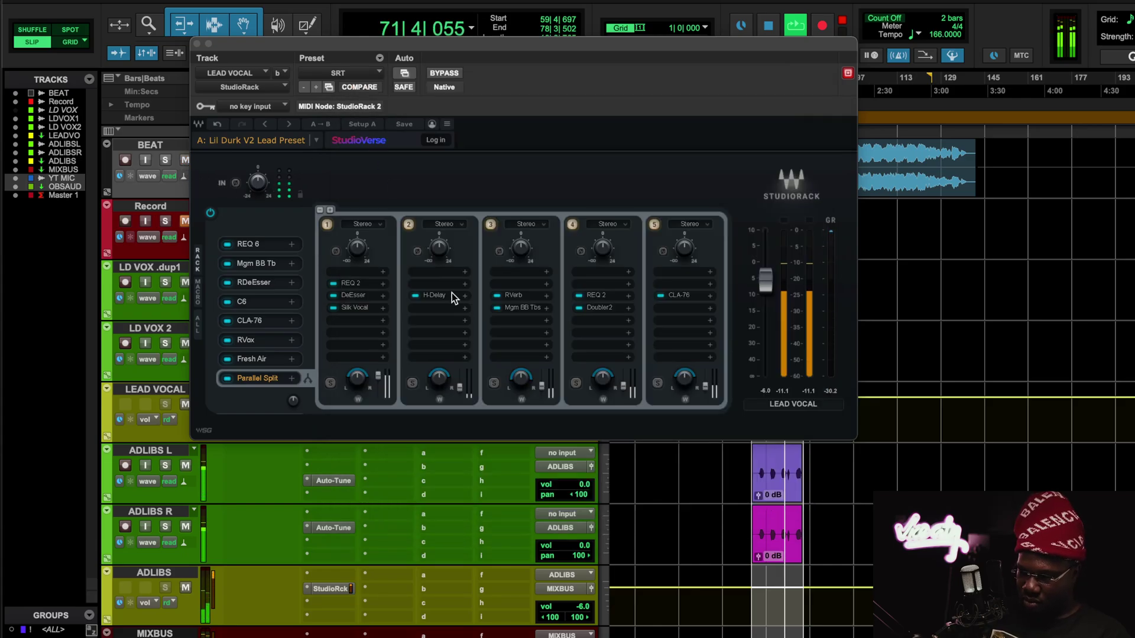
# Step: Examine the DeEsser and Silk Vocal in the first parallel chain, including Silk Vocal's voice type, while auditioning the section
pyautogui.click(361, 293)
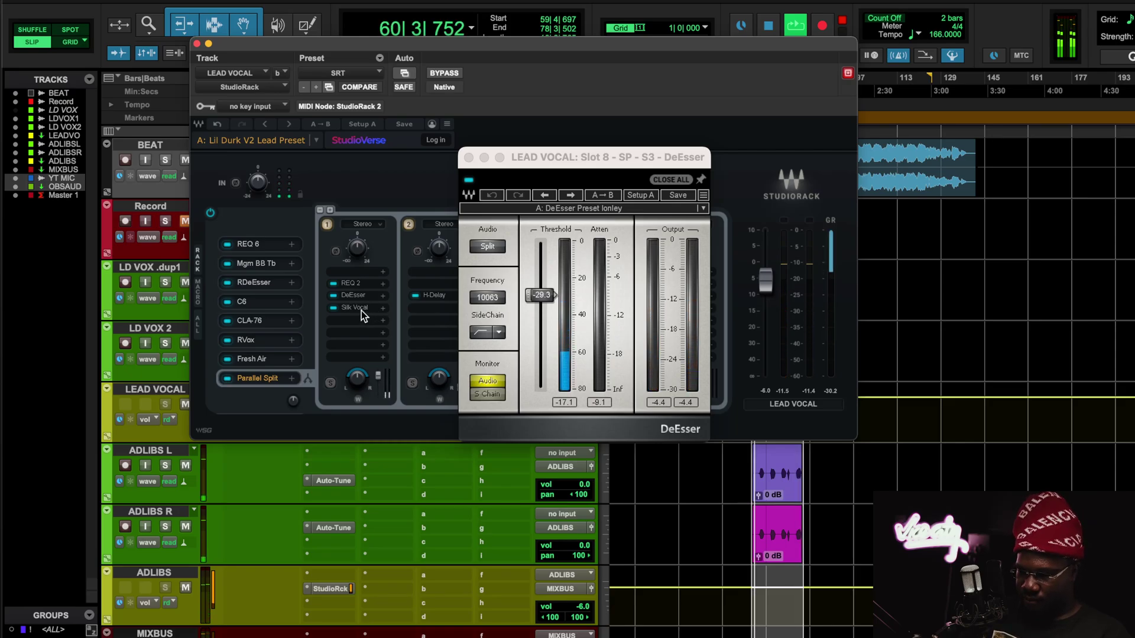
pyautogui.click(357, 308)
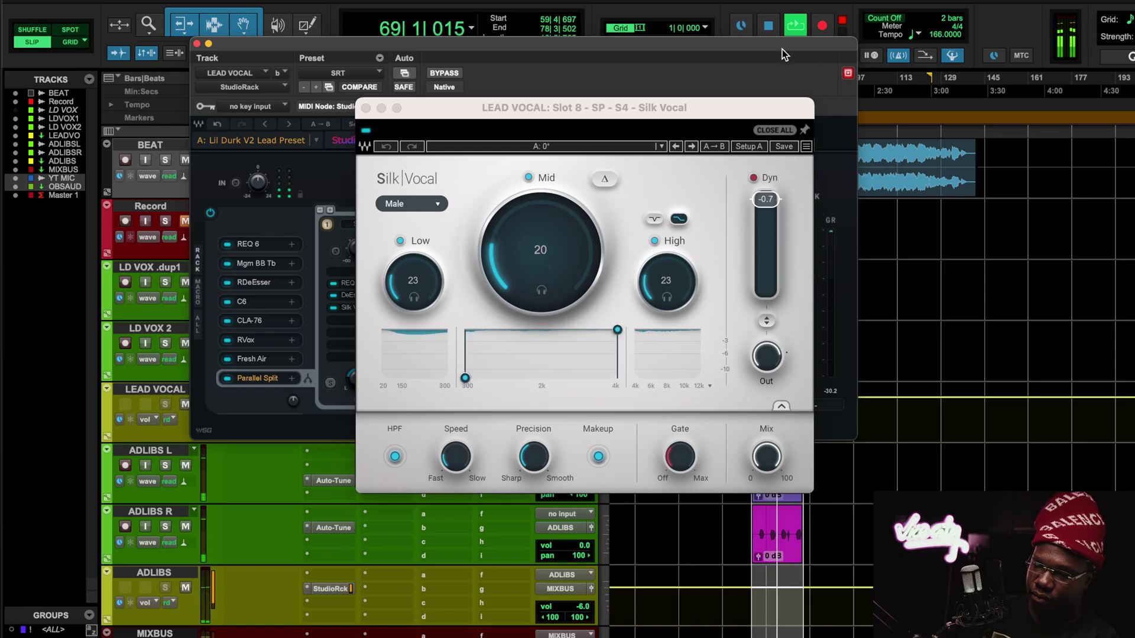
pyautogui.click(768, 27)
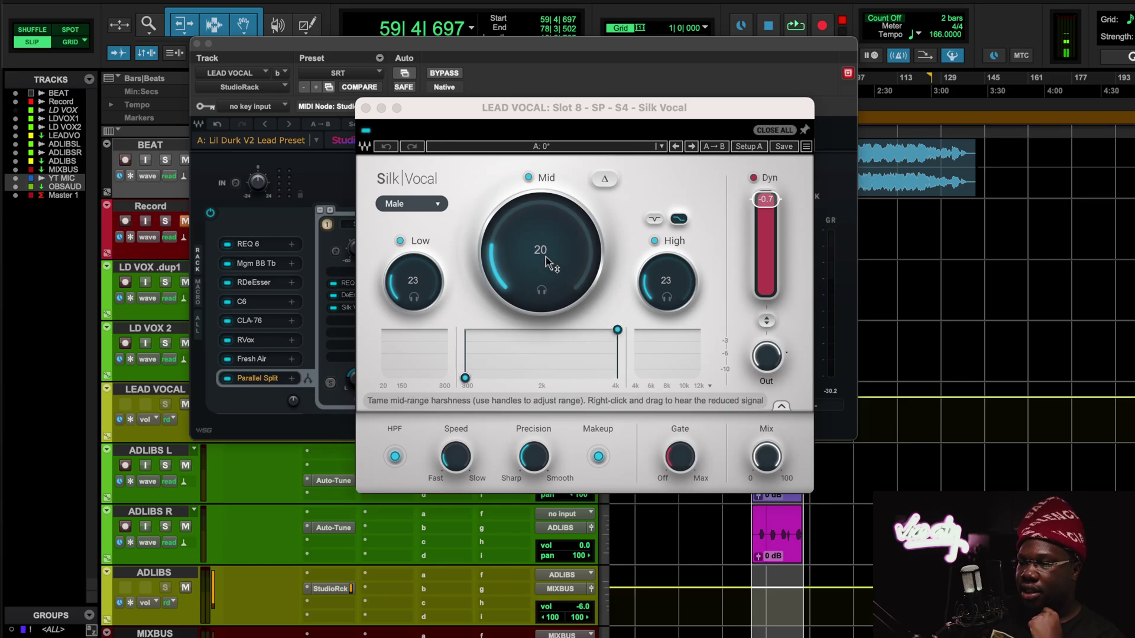
pyautogui.click(415, 204)
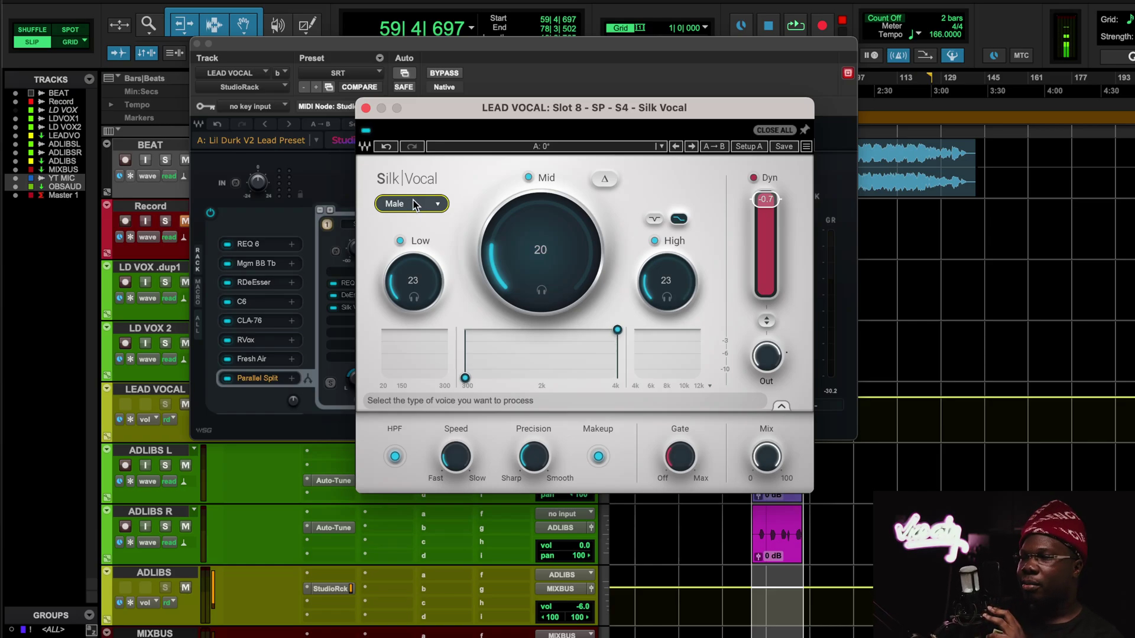
pyautogui.press('space')
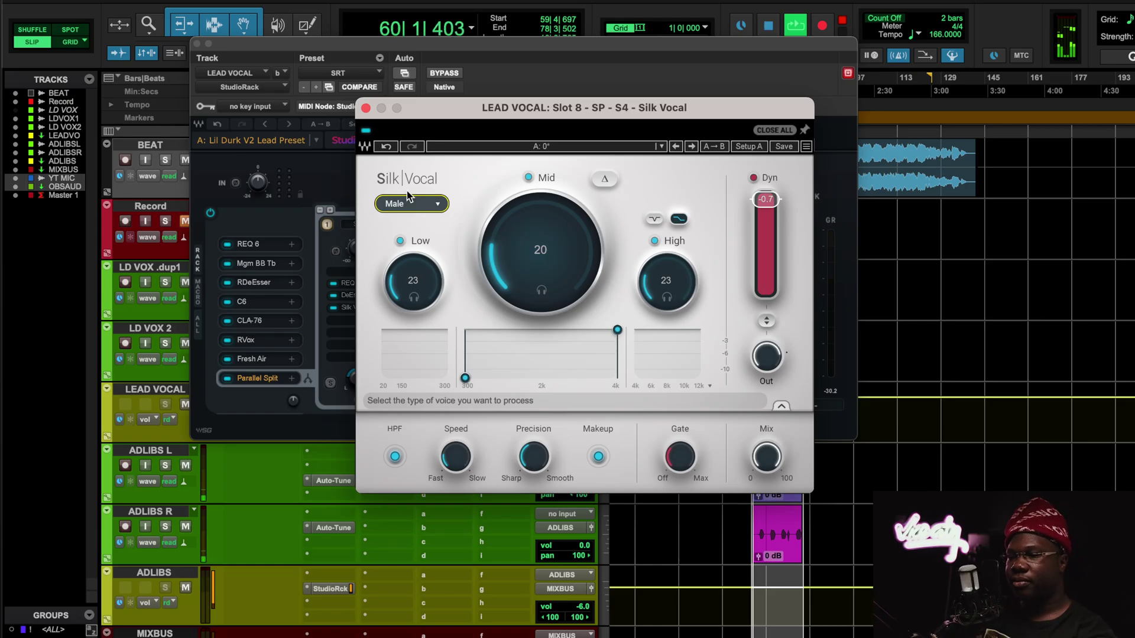
pyautogui.click(365, 108)
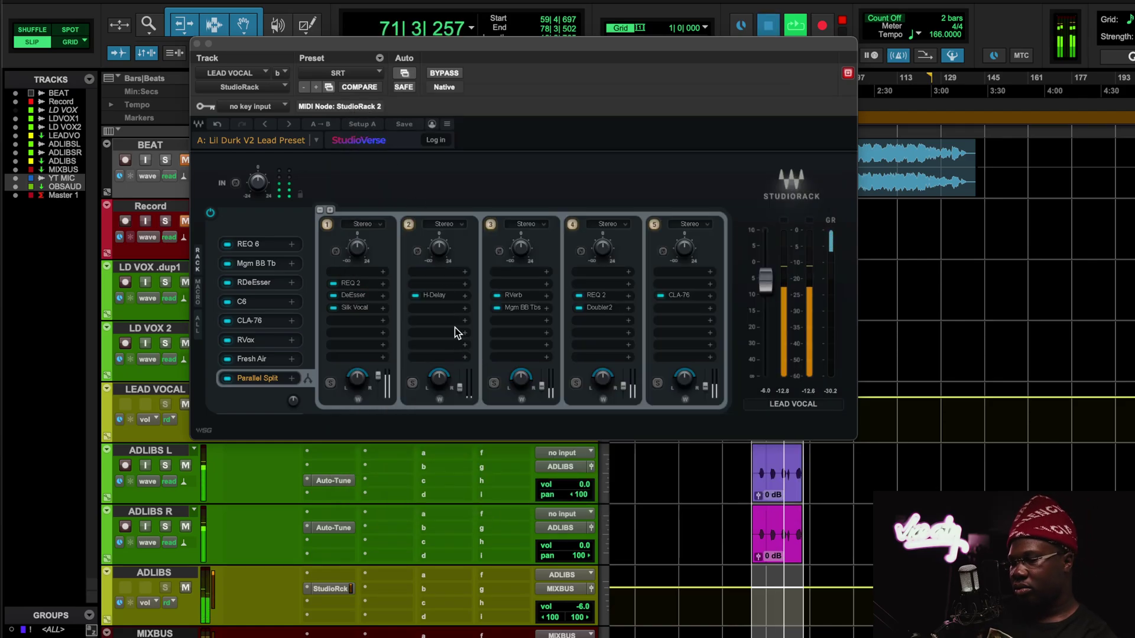
pyautogui.press('space')
# Step: Inspect the H-Delay in the second parallel chain and the RVerb in the third, closing each plugin window
pyautogui.click(434, 295)
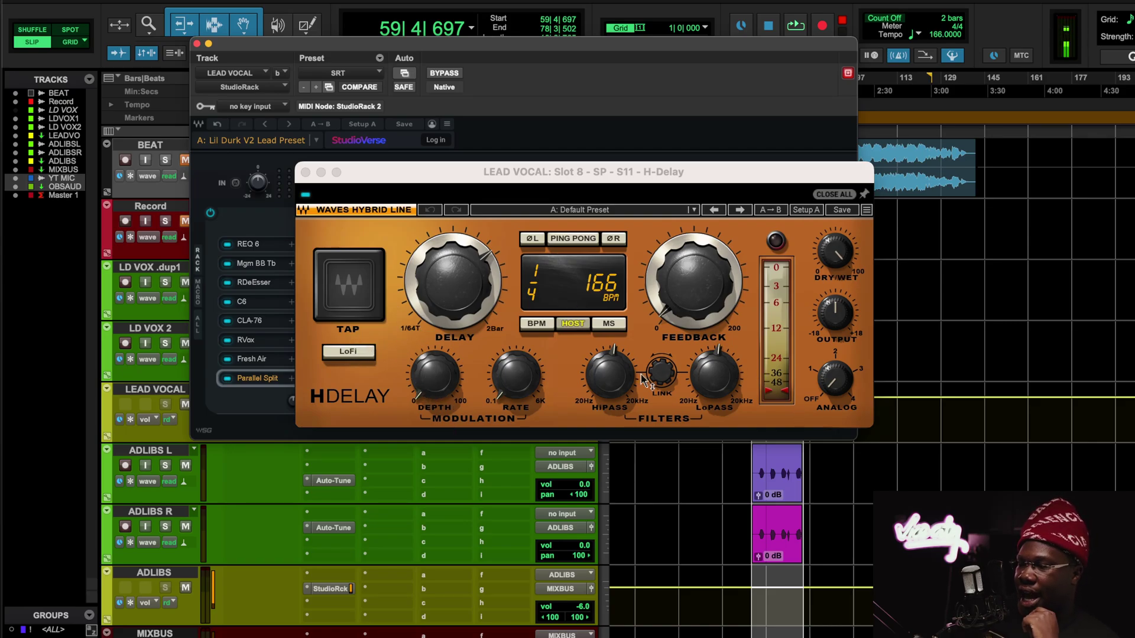
pyautogui.click(305, 173)
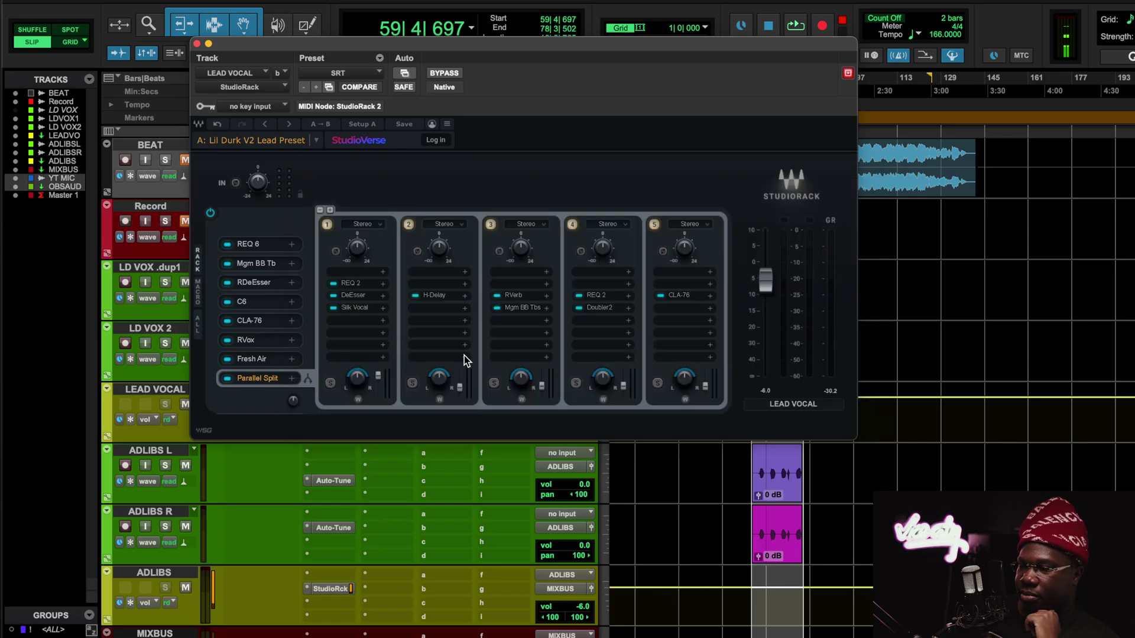
pyautogui.click(524, 296)
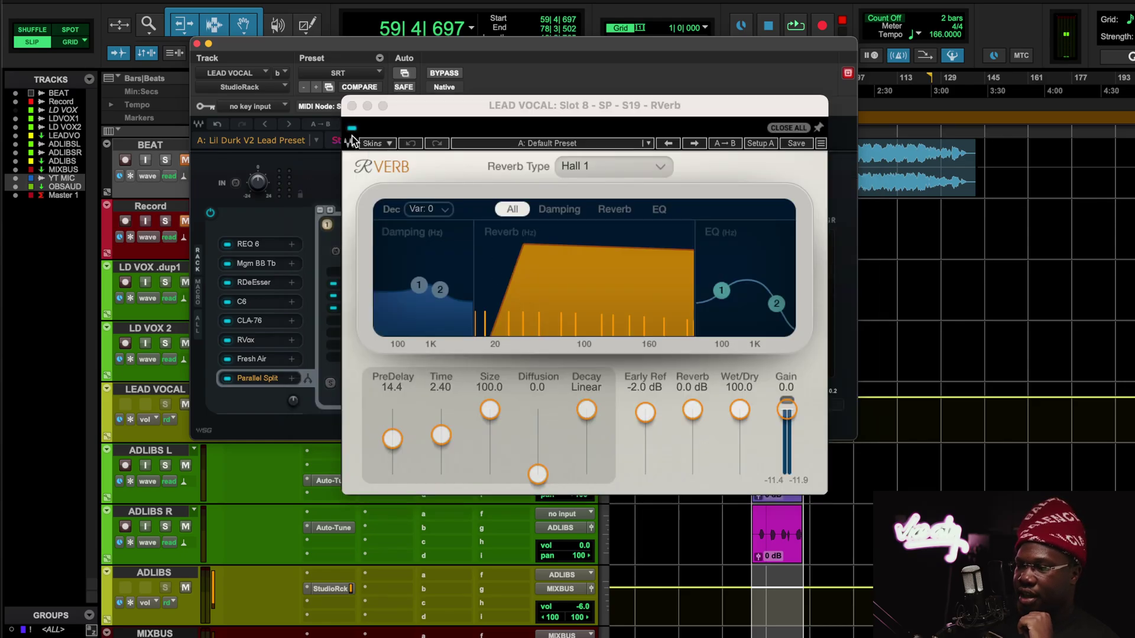
pyautogui.click(351, 106)
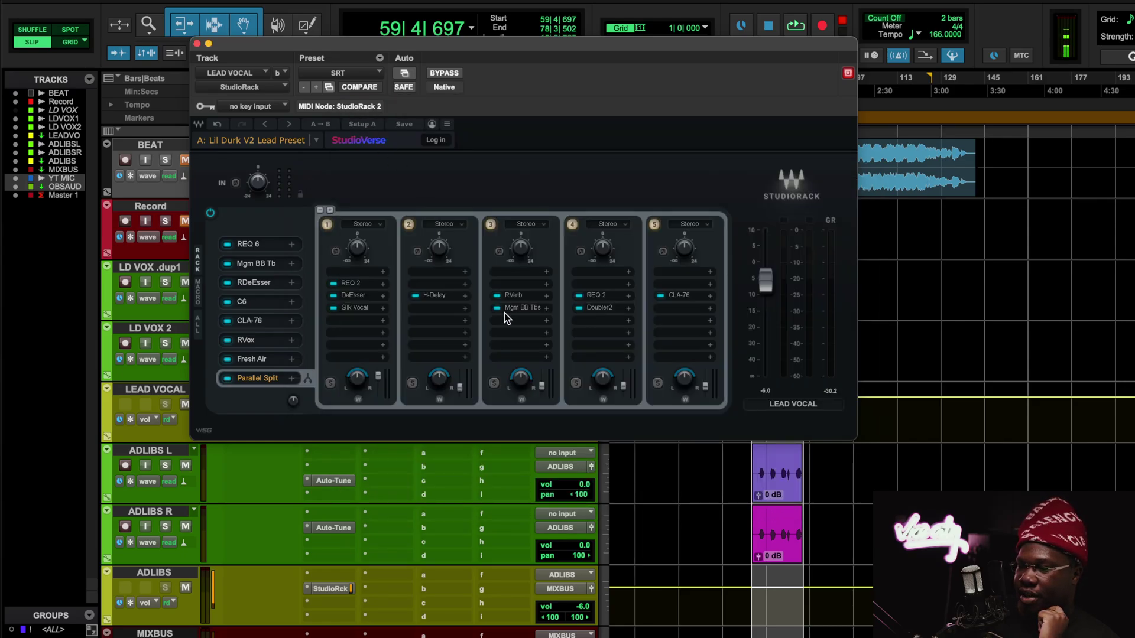
pyautogui.click(515, 296)
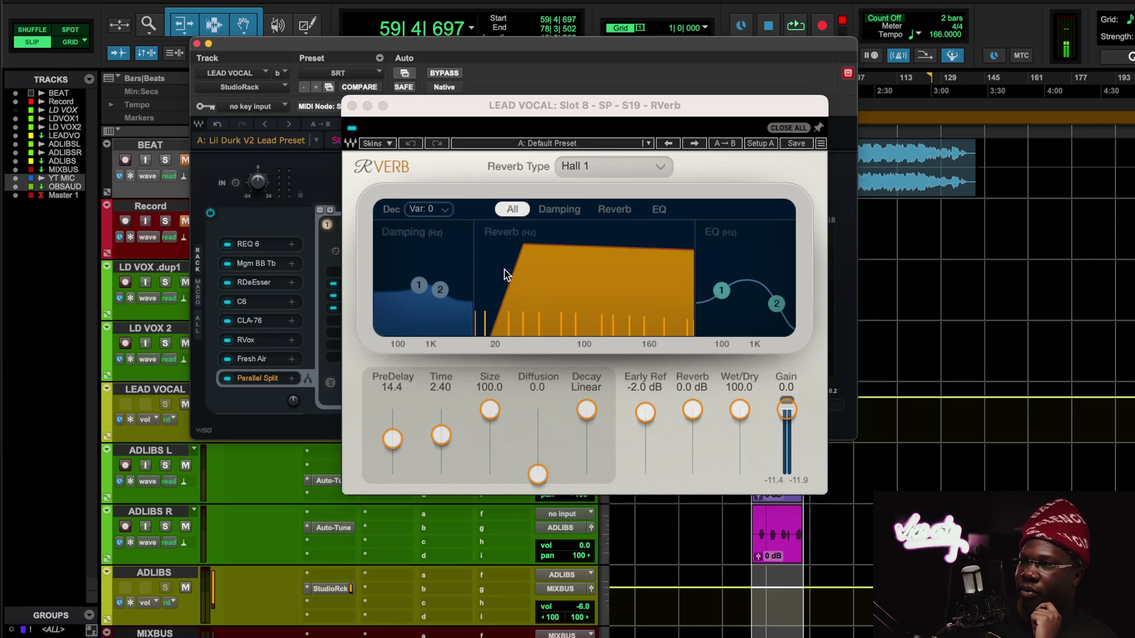
pyautogui.click(352, 106)
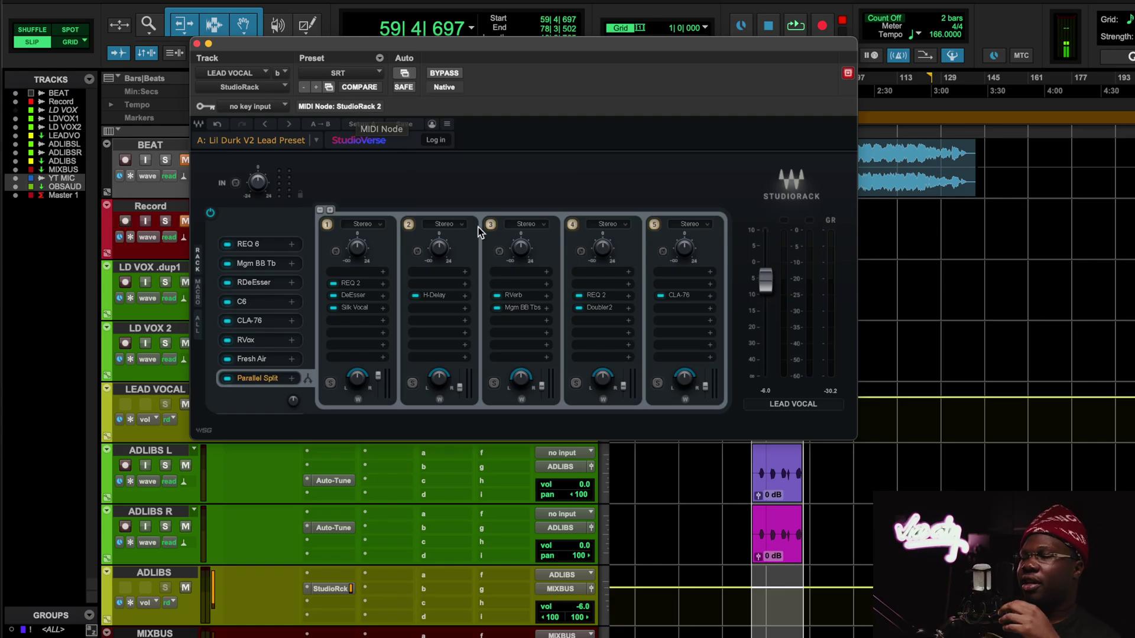
# Step: Open the Magma BB Tubes in the third parallel chain, inspect its tone settings and close it
pyautogui.click(516, 310)
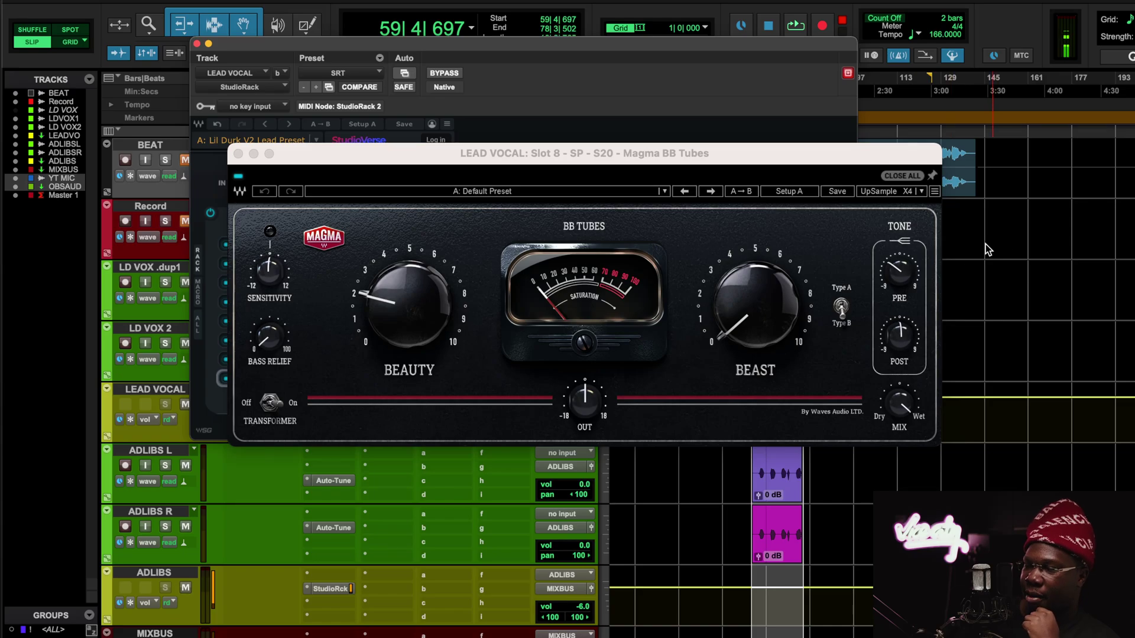
pyautogui.click(913, 273)
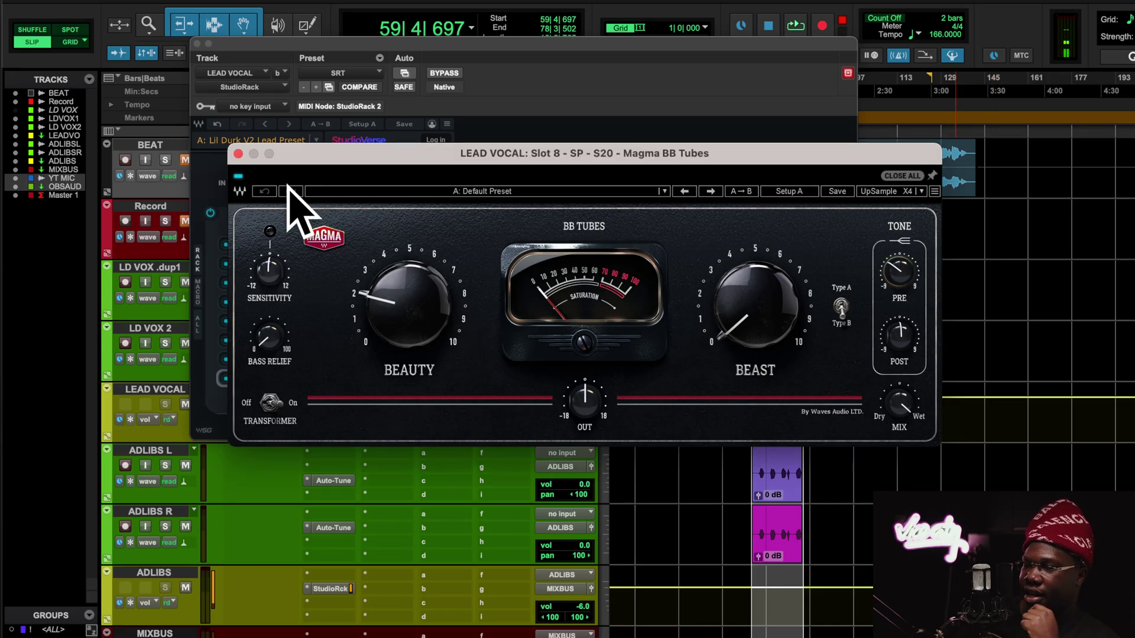
pyautogui.click(238, 154)
# Step: Raise the third parallel chain's level during playback and compare the vocal with its Magma BB Tubes bypassed and active
pyautogui.press('space')
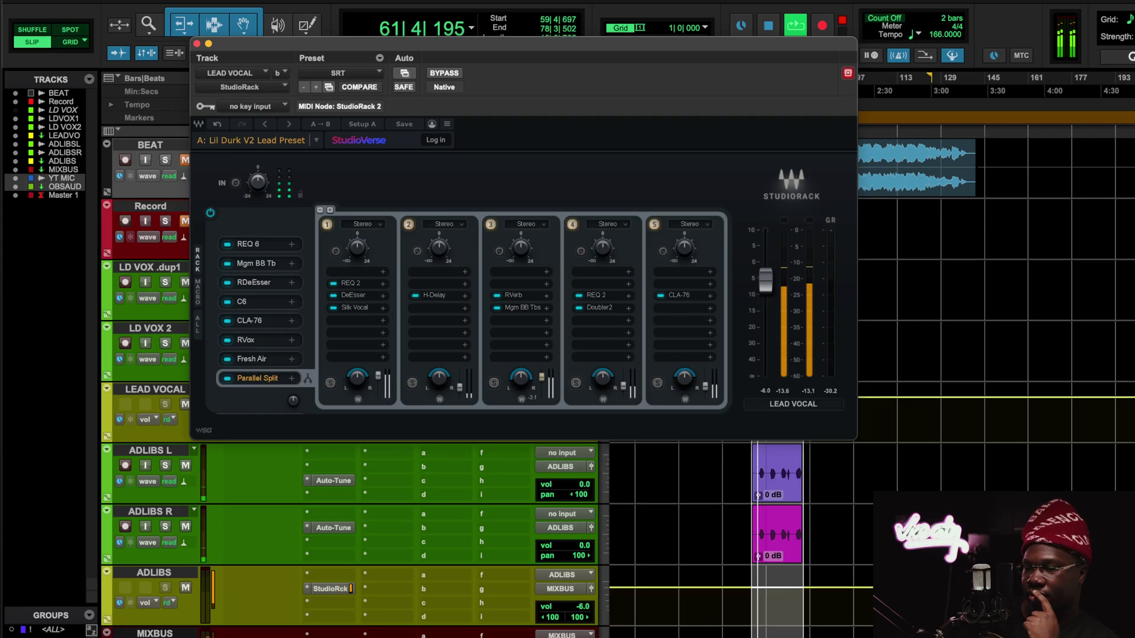
pyautogui.click(496, 308)
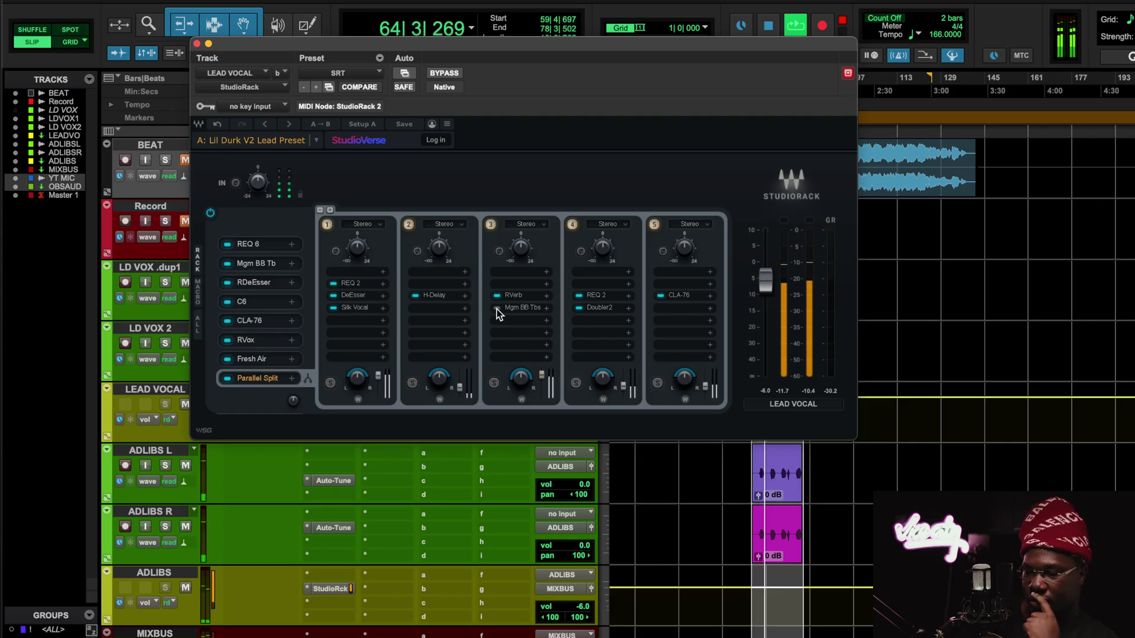
pyautogui.click(497, 308)
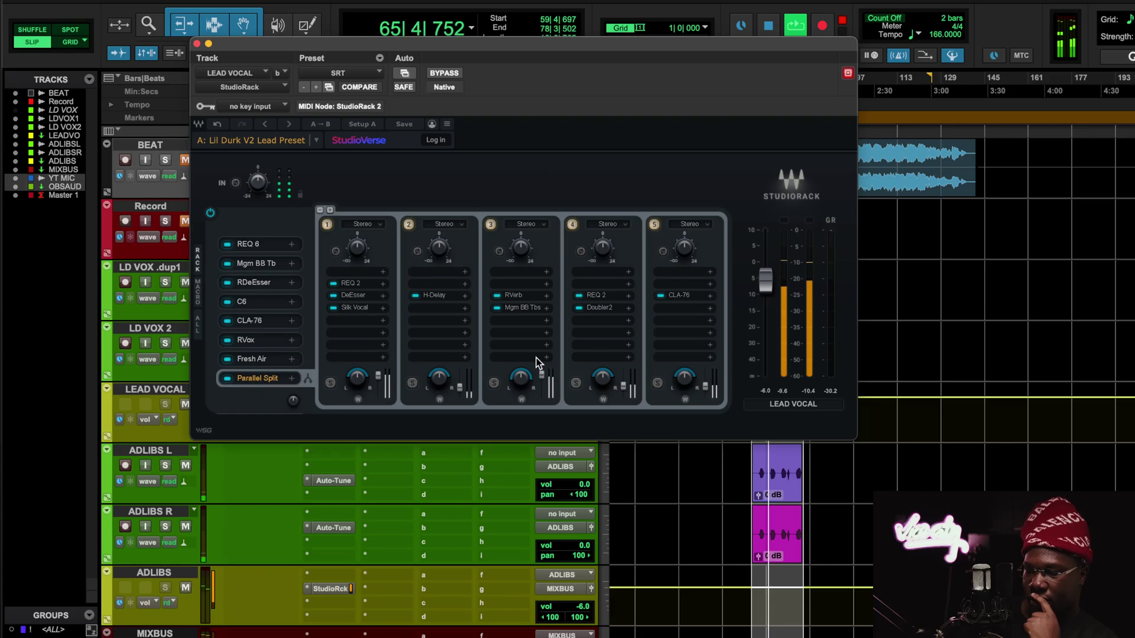
pyautogui.press('space')
# Step: Reopen the RVerb in the third parallel chain and examine its Hall 1 reverb settings
pyautogui.click(504, 295)
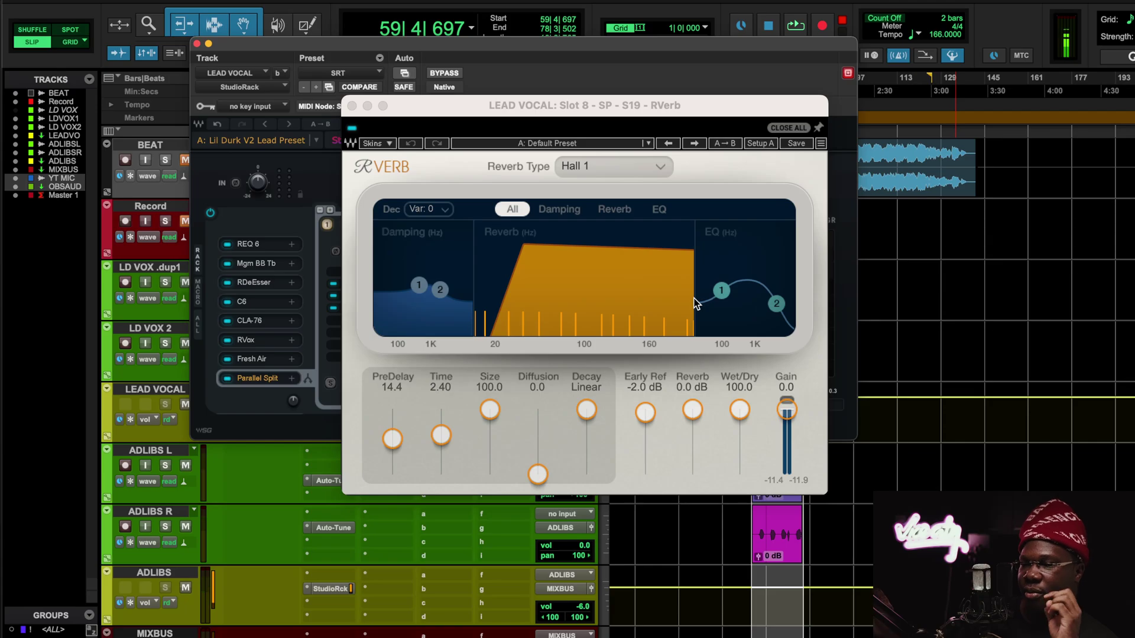
pyautogui.click(352, 105)
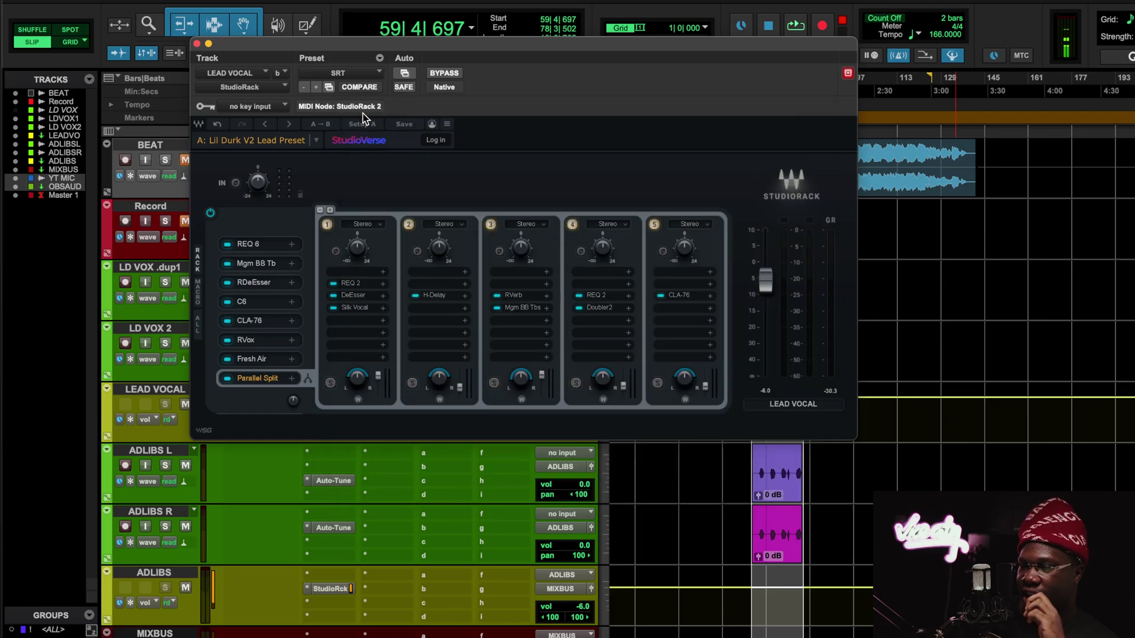
pyautogui.click(515, 296)
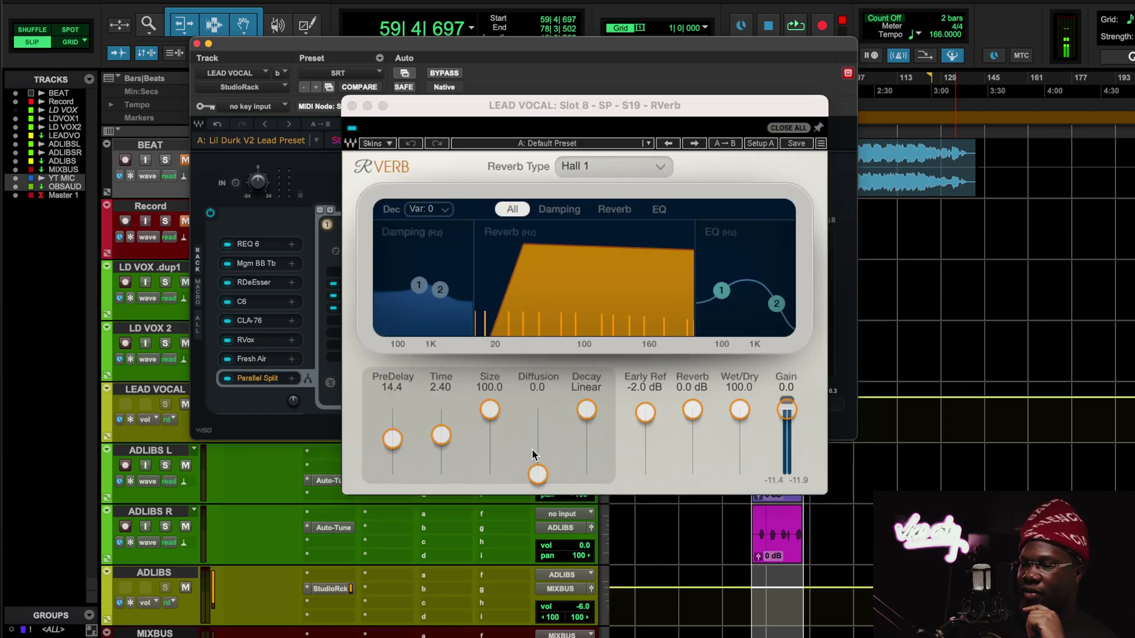
# Step: Close the RVerb and inspect the REQ 2 and Doubler2 in the fourth parallel chain, closing each plugin window
pyautogui.click(351, 105)
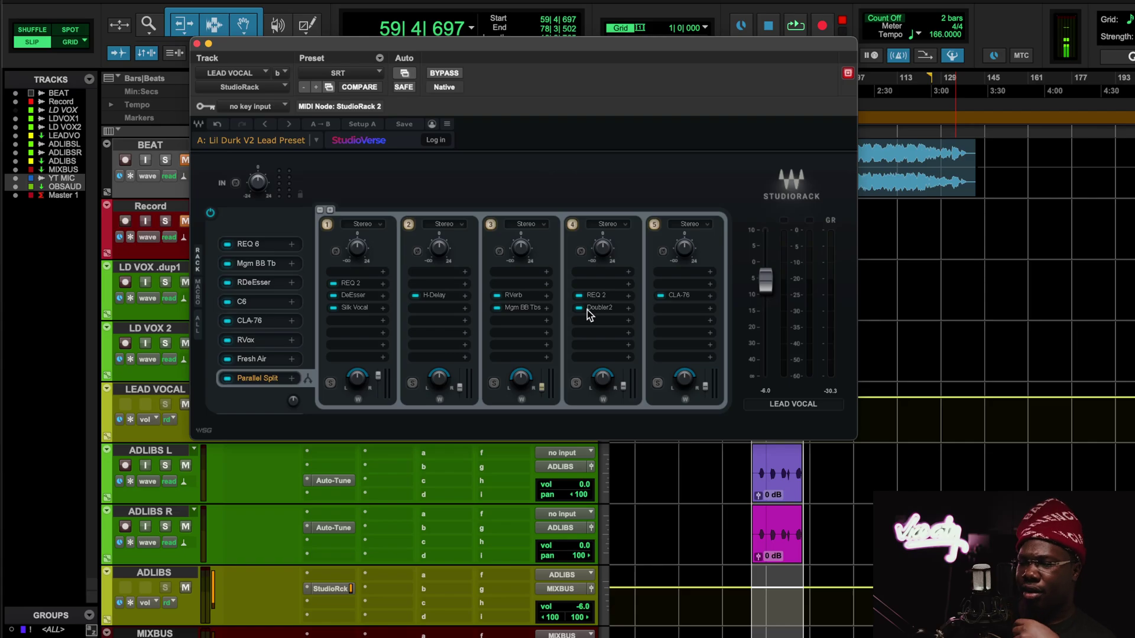
pyautogui.click(606, 297)
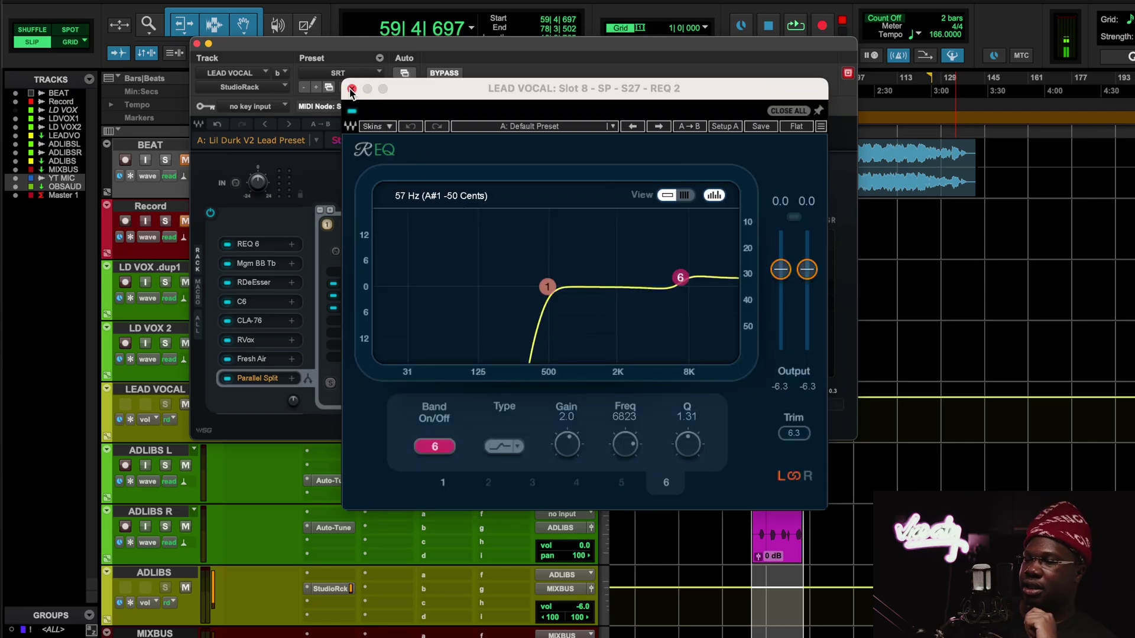
pyautogui.click(351, 89)
pyautogui.click(612, 308)
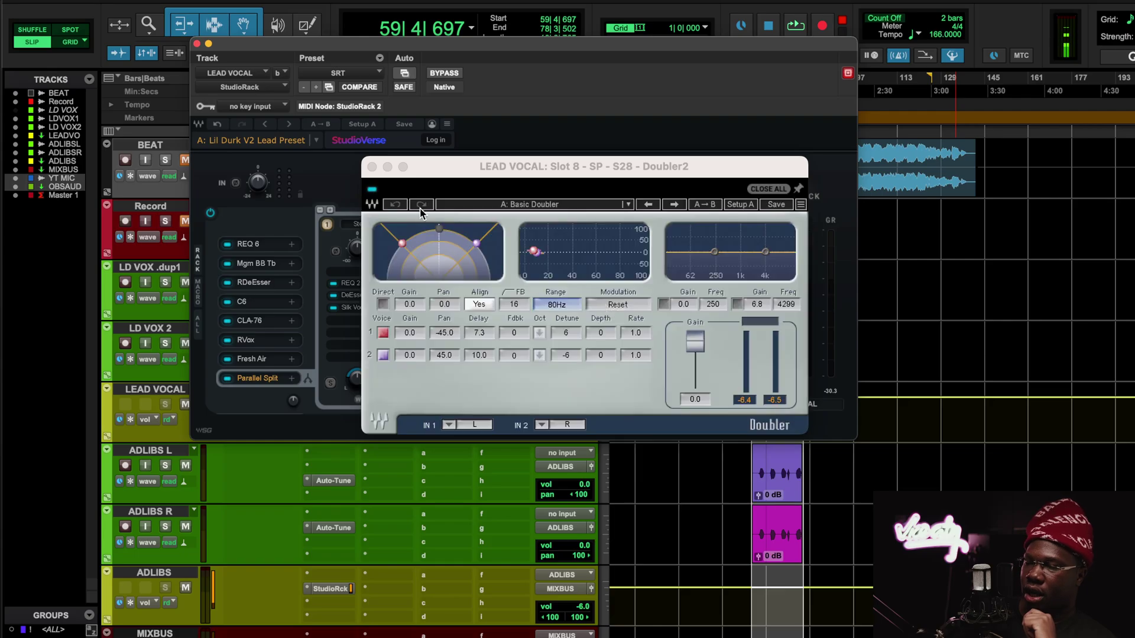
pyautogui.click(371, 168)
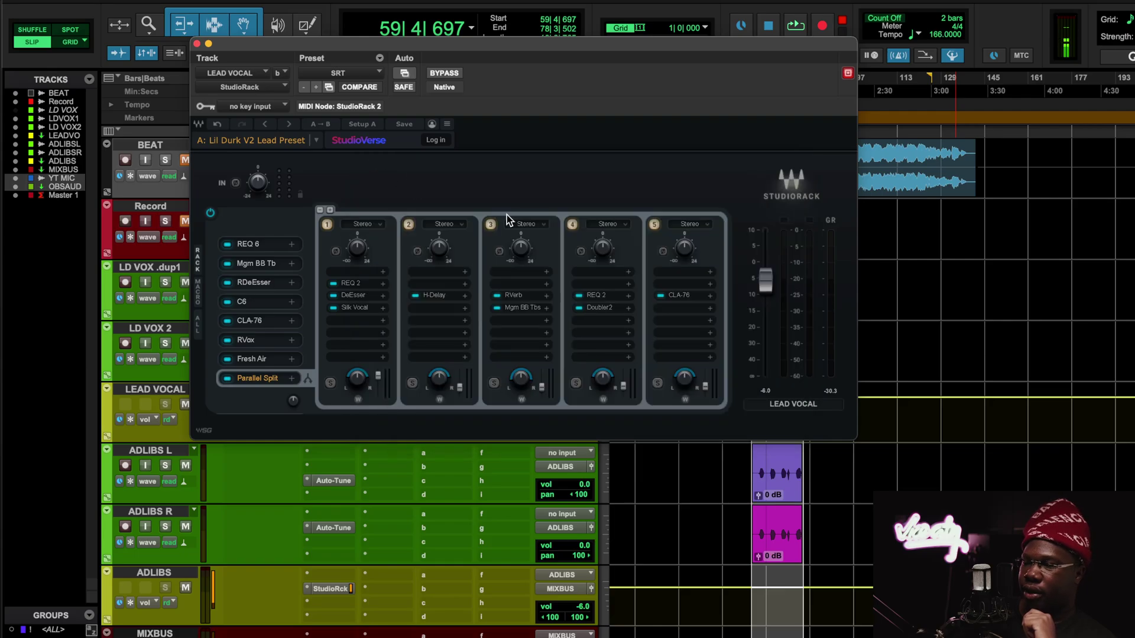
# Step: Open the CLA-76 in the fifth parallel chain and examine its compression and mix settings
pyautogui.click(684, 293)
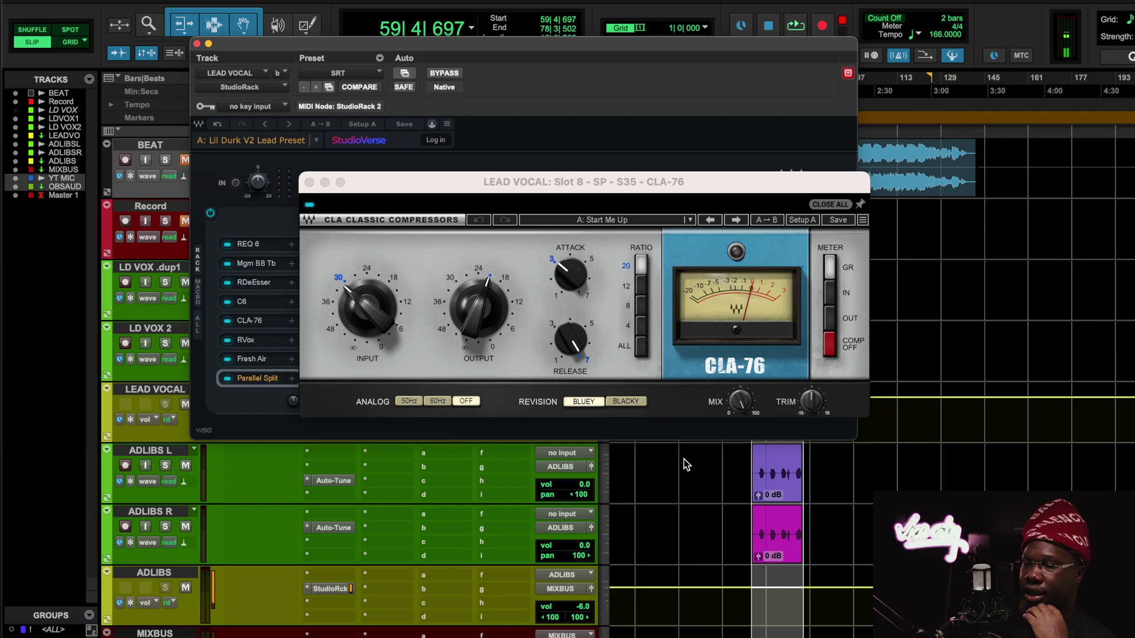
pyautogui.click(733, 411)
pyautogui.moveTo(737, 406)
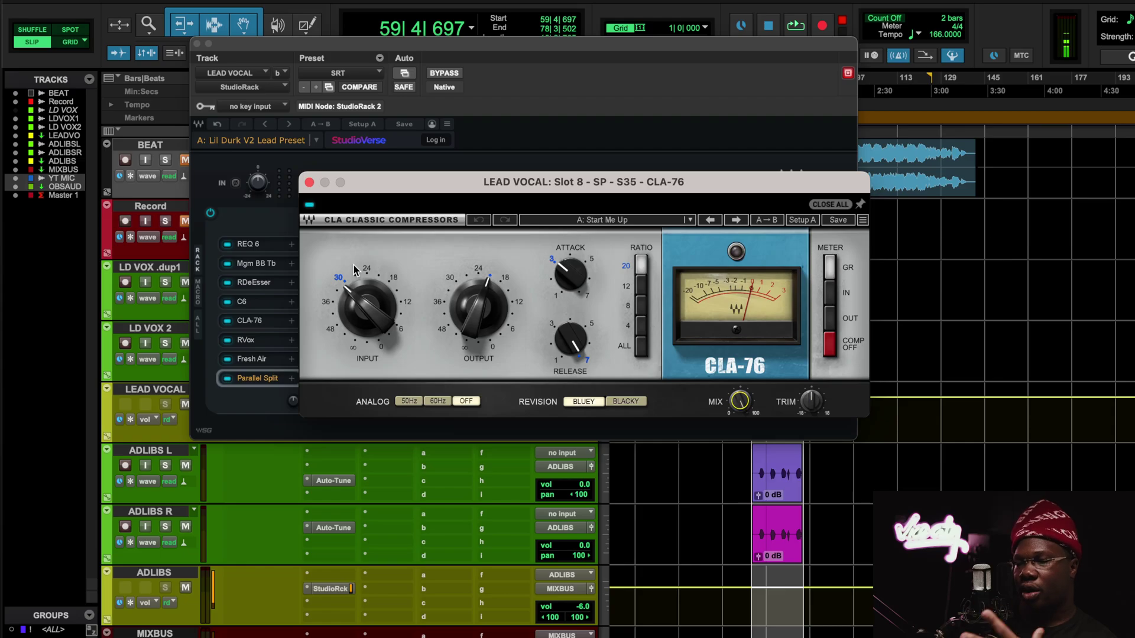
# Step: Start playback, close the CLA-76 and compare the lead vocal with the fifth parallel chain off and on
pyautogui.press('space')
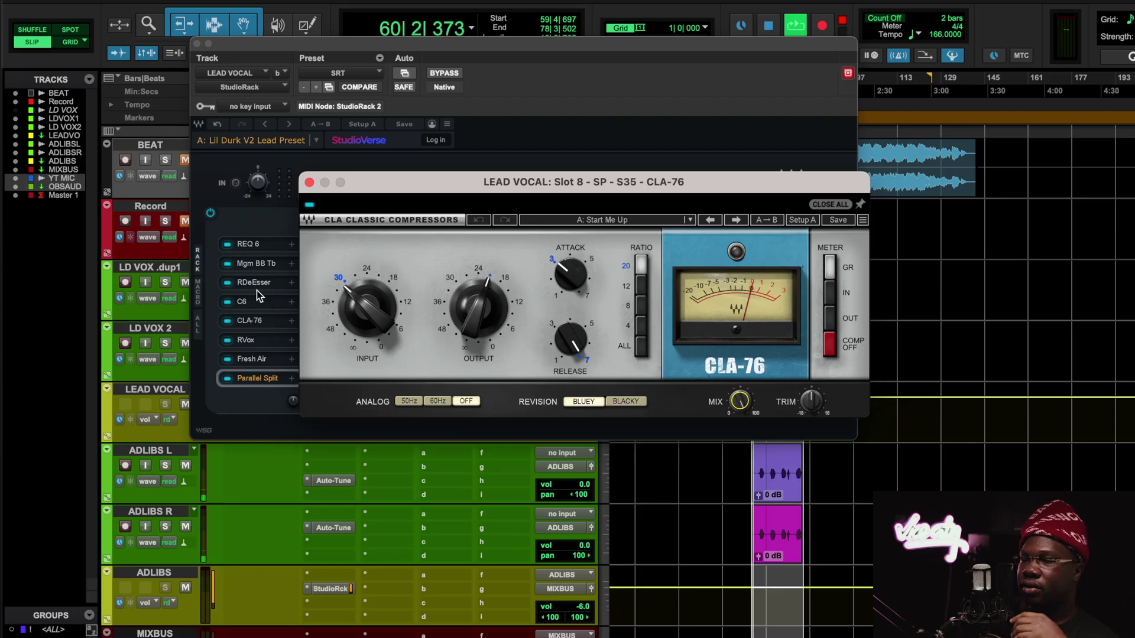
pyautogui.click(309, 182)
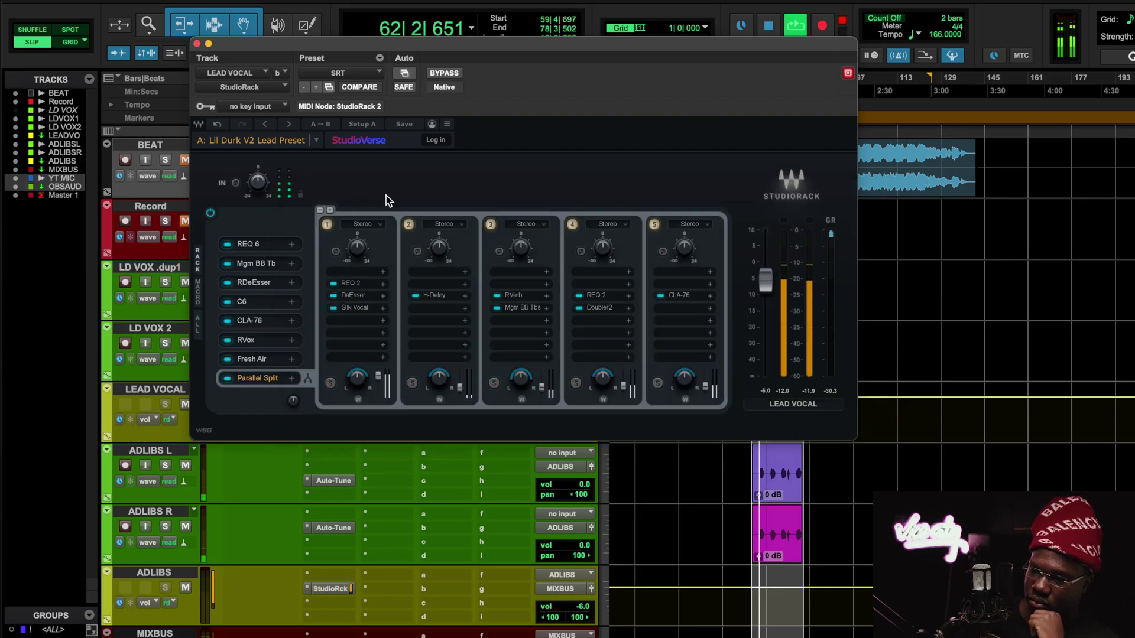
pyautogui.click(655, 225)
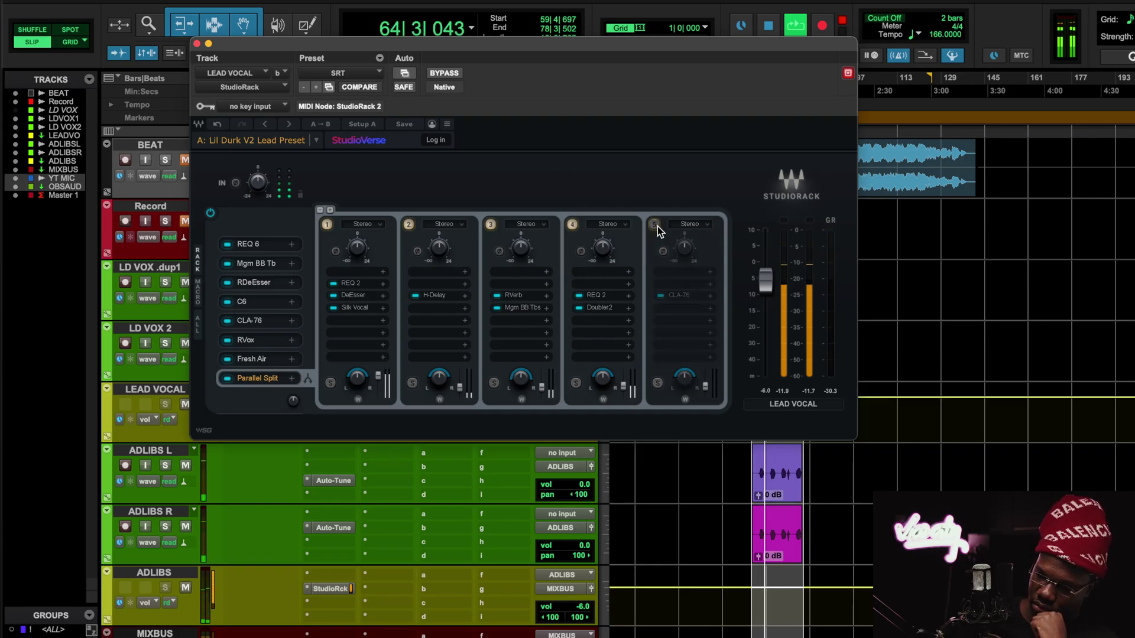
pyautogui.click(654, 224)
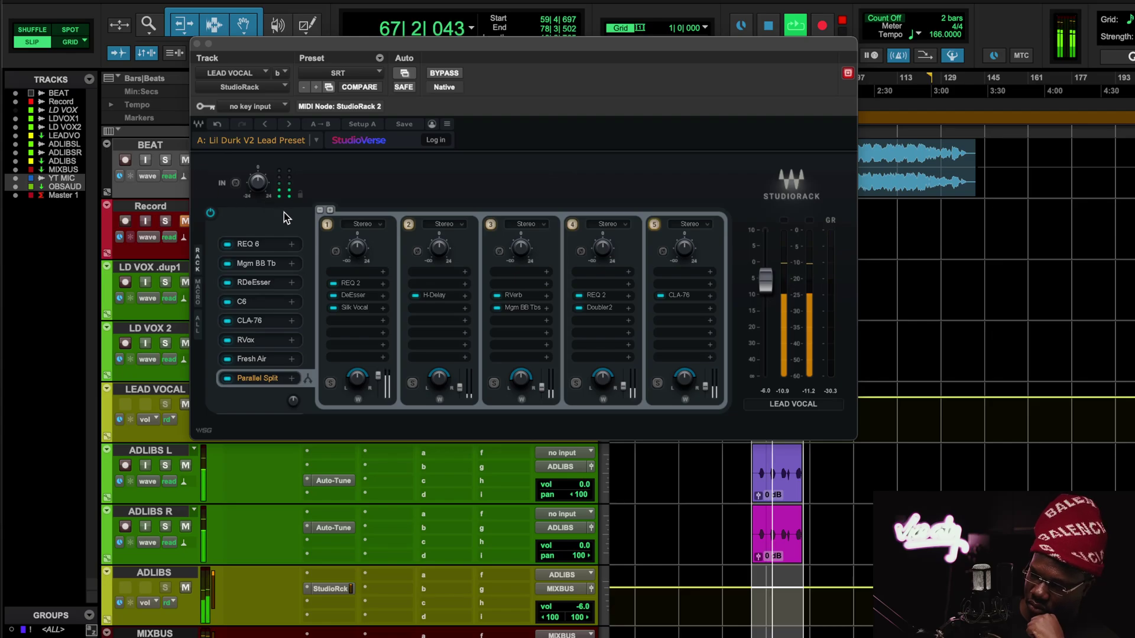
# Step: Open the ADLIBS track's StudioRack, move its window clear of the transport controls and take a look at its Fresh Air
pyautogui.click(330, 589)
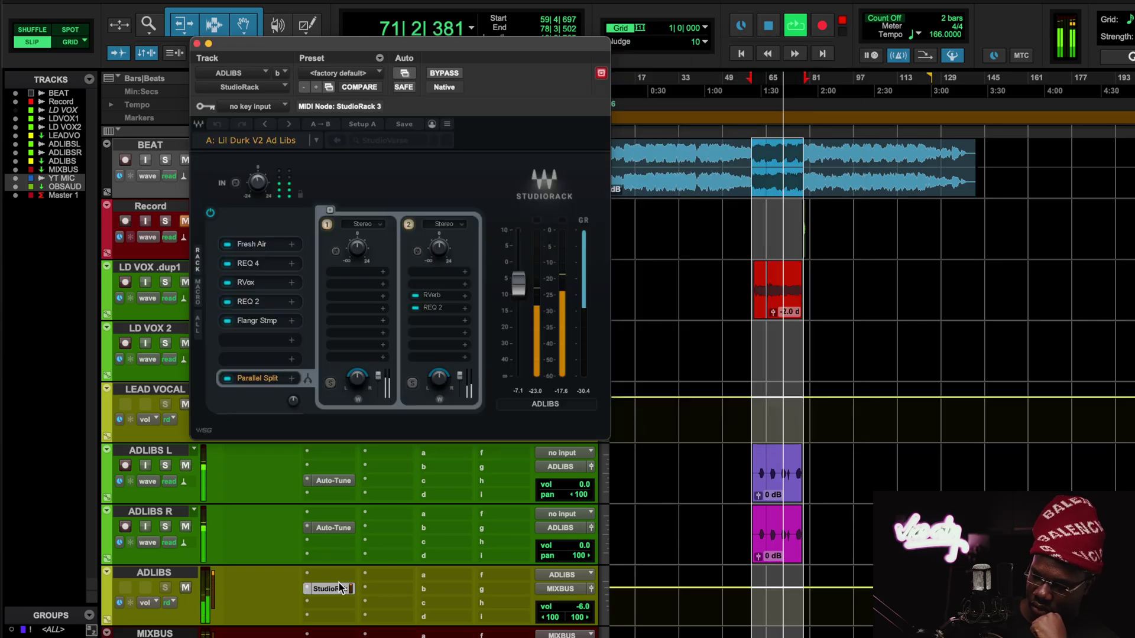
pyautogui.moveTo(482, 43); pyautogui.dragTo(629, 123)
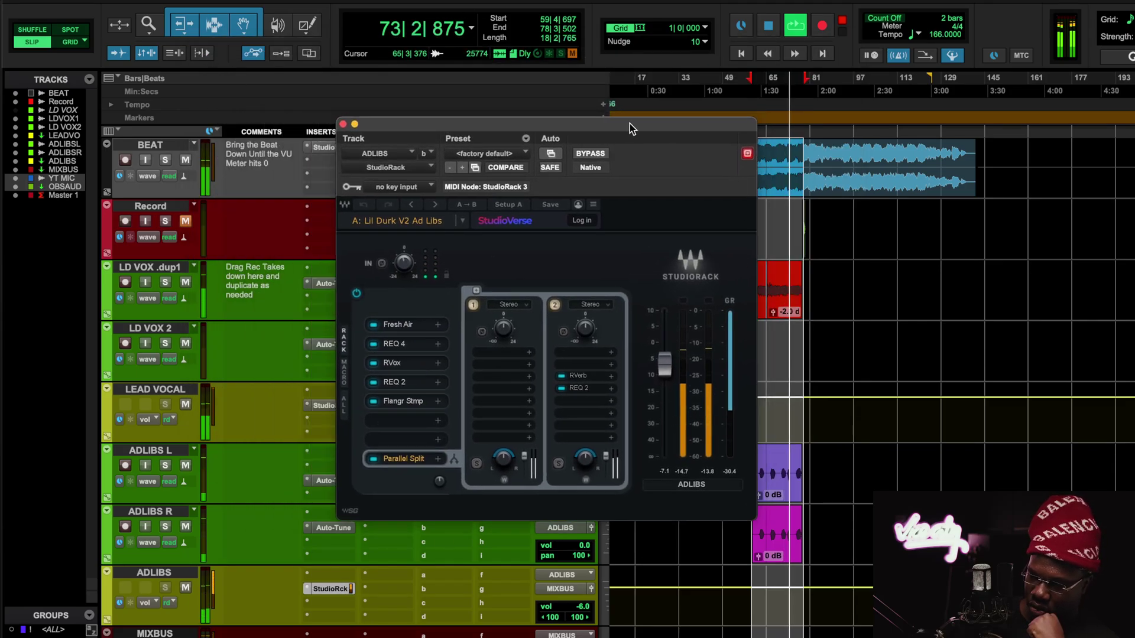
pyautogui.click(399, 325)
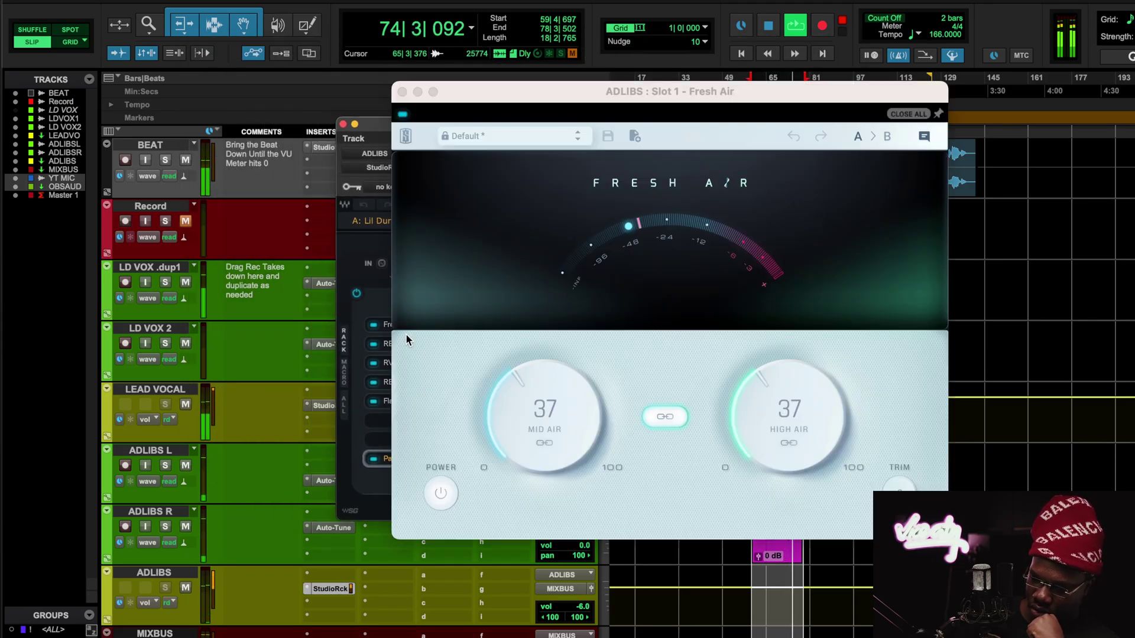
pyautogui.click(401, 93)
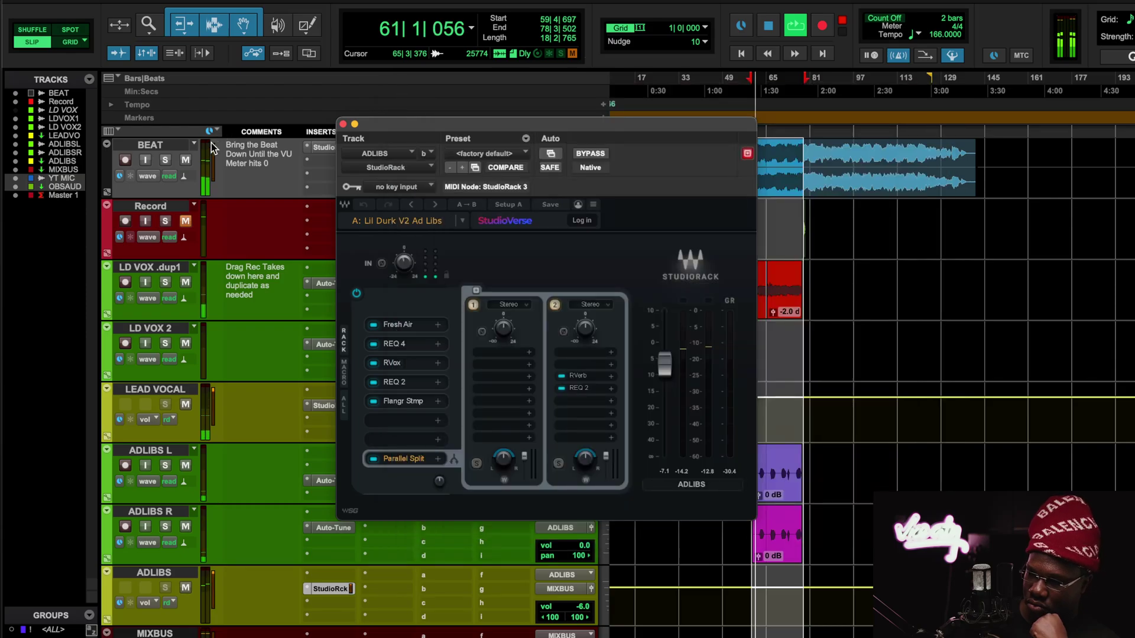
# Step: Mute the BEAT track and recheck the ADLIBS Fresh Air's Mid Air and High Air settings with playback stopped
pyautogui.click(187, 161)
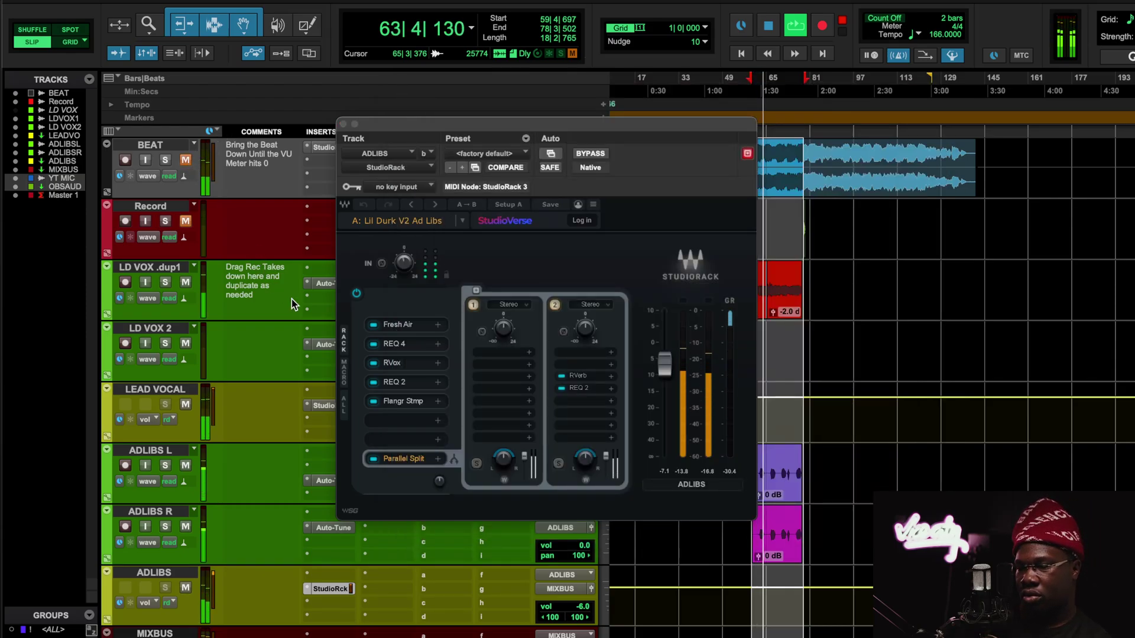
pyautogui.press('space')
pyautogui.click(398, 324)
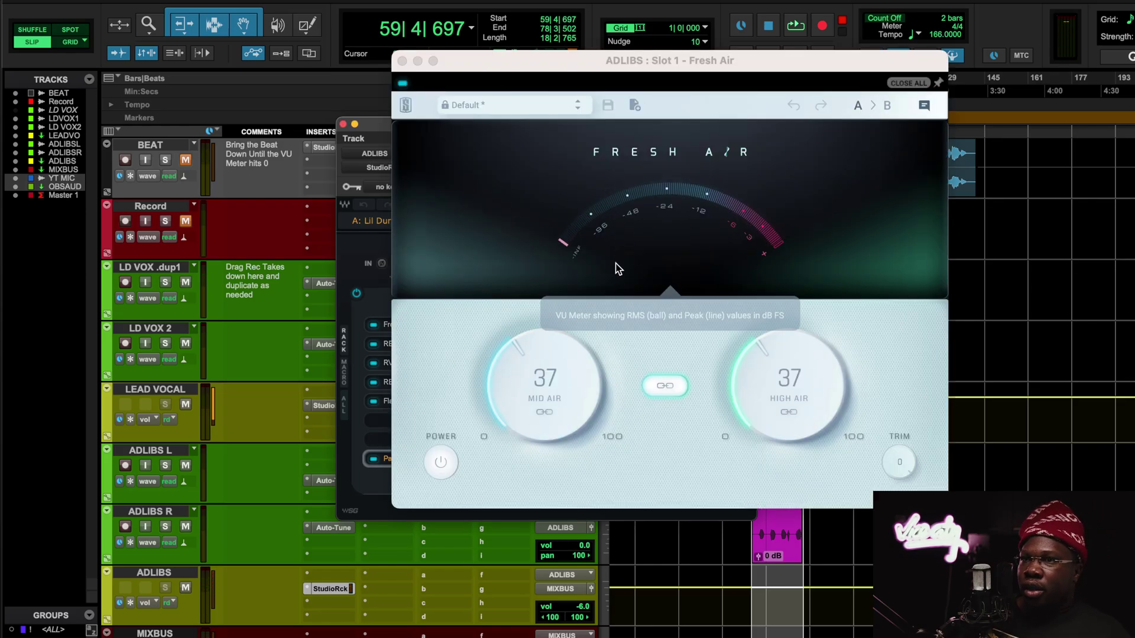
pyautogui.click(402, 61)
# Step: Inspect the REQ 4 in the ADLIBS rack, selecting band 5 to view its settings, and close the plugin
pyautogui.click(395, 346)
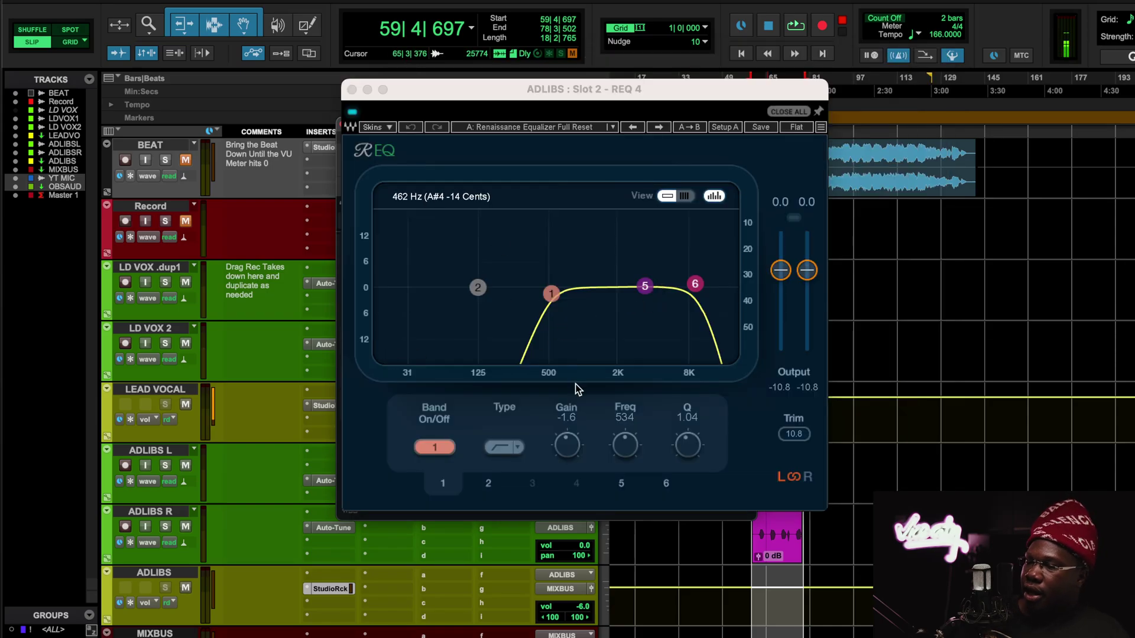
pyautogui.click(643, 287)
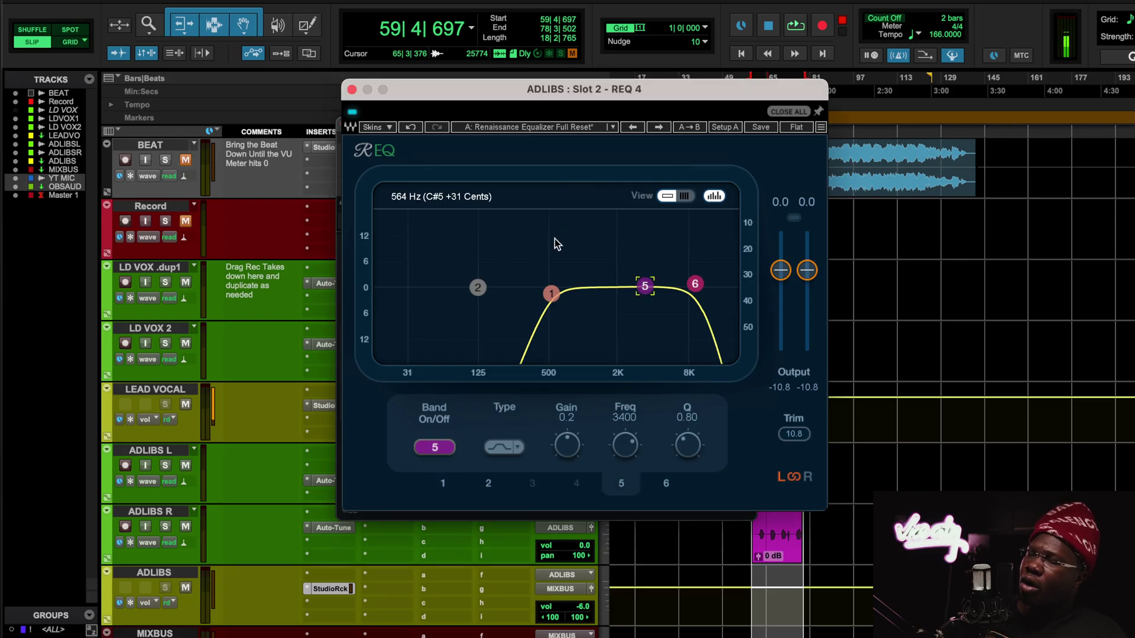
pyautogui.click(352, 91)
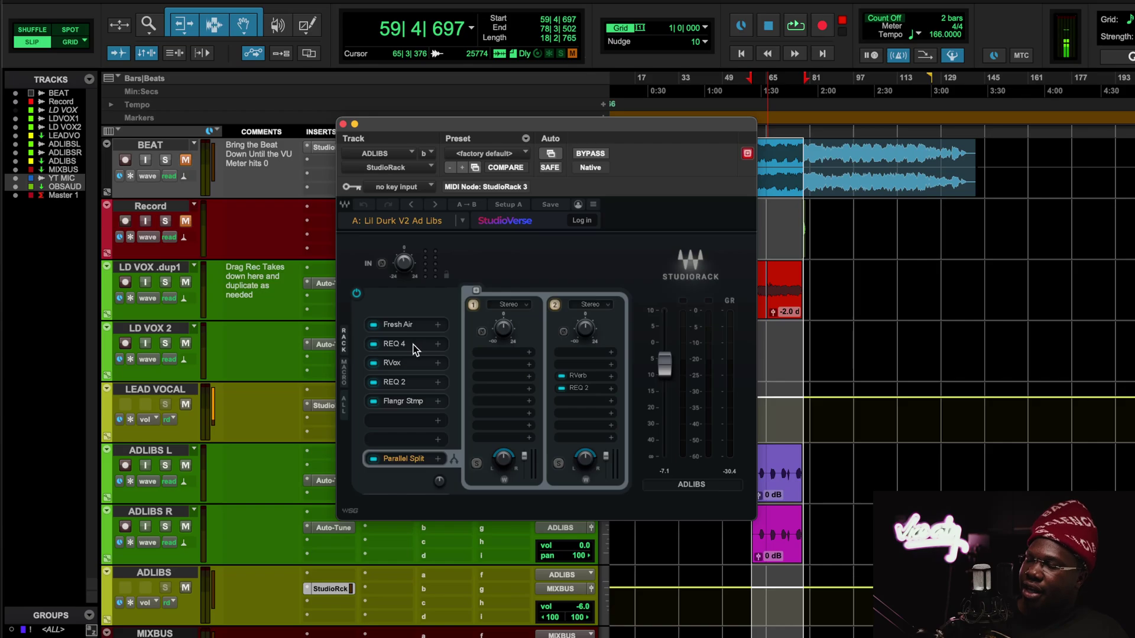
# Step: Inspect the RVox and the fourth-slot REQ 2 in the ADLIBS rack, rechecking the REQ 2's low and high filtering
pyautogui.click(411, 361)
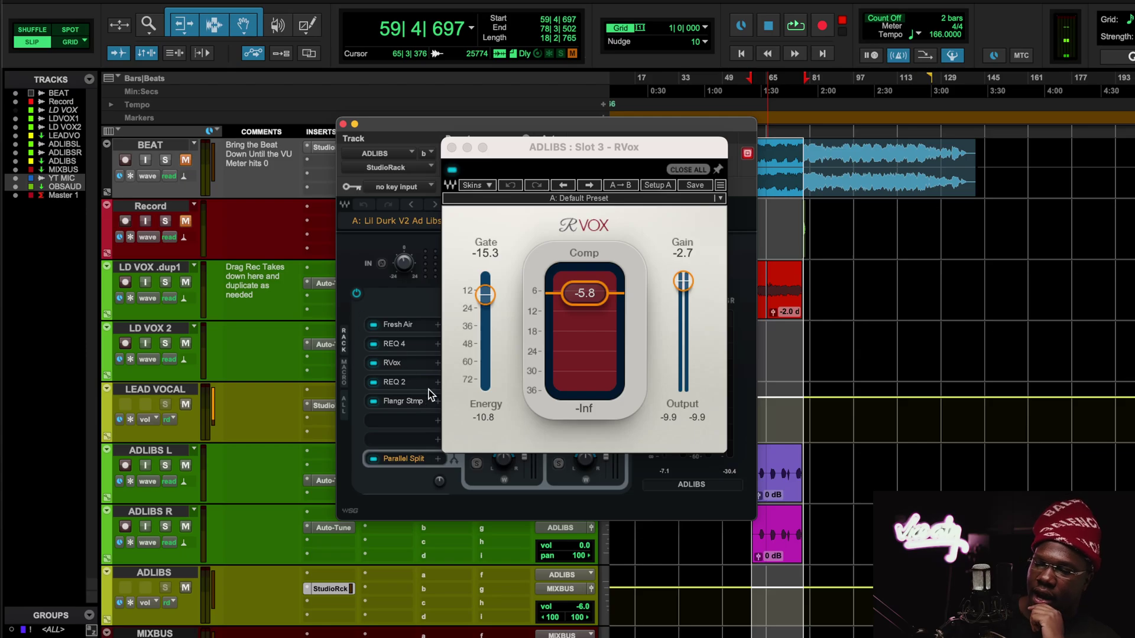
pyautogui.click(409, 391)
pyautogui.click(406, 388)
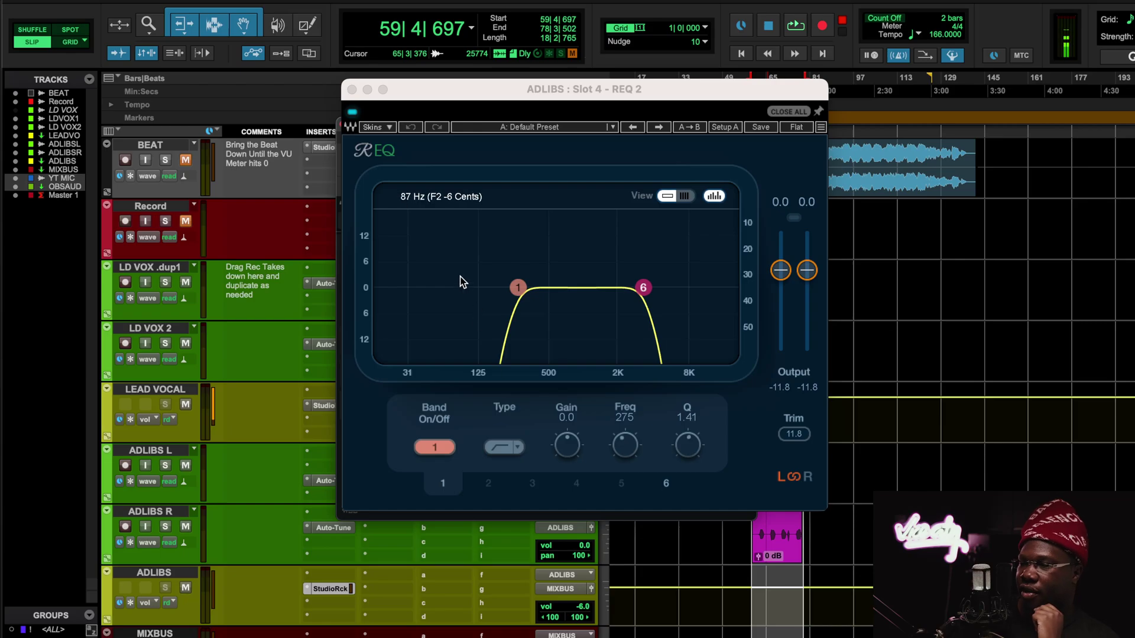
pyautogui.click(351, 91)
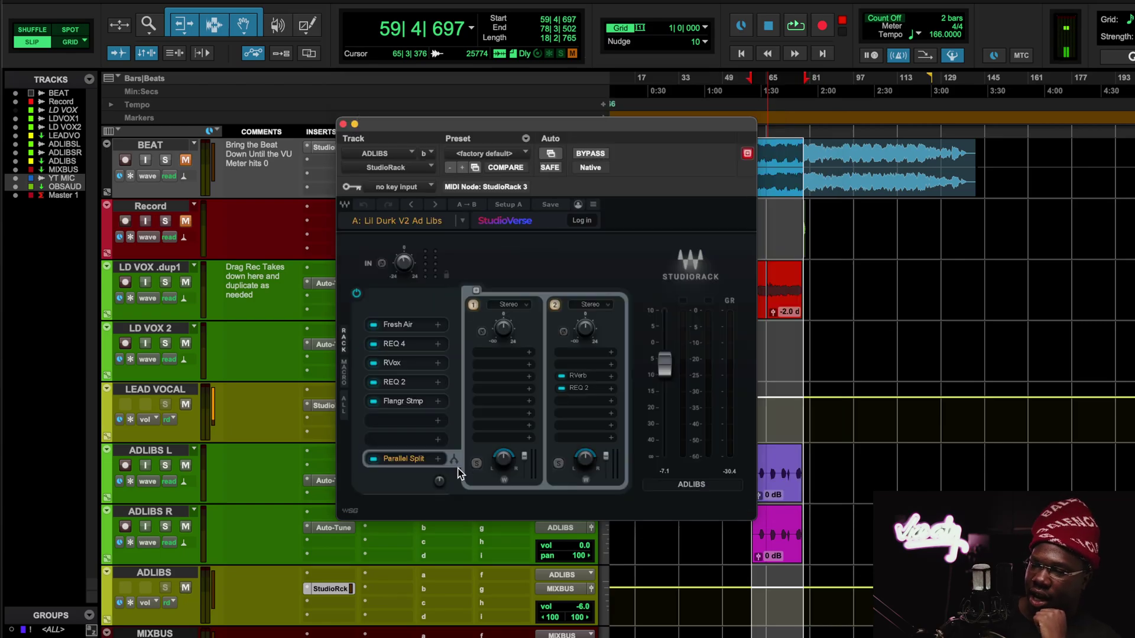
pyautogui.click(416, 380)
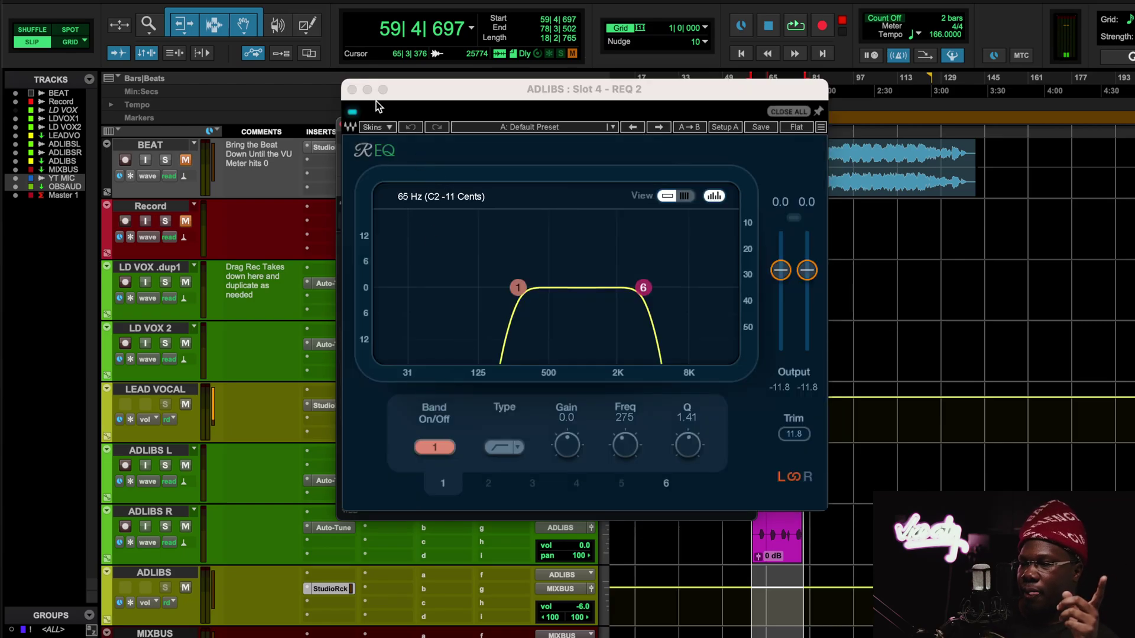
pyautogui.click(351, 89)
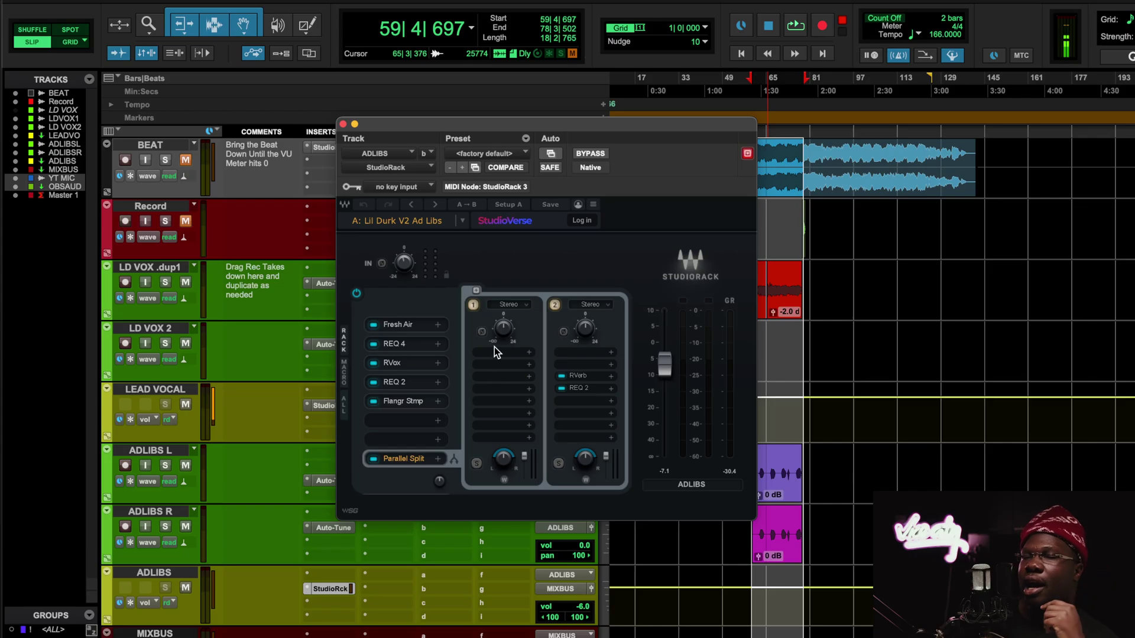
pyautogui.click(407, 381)
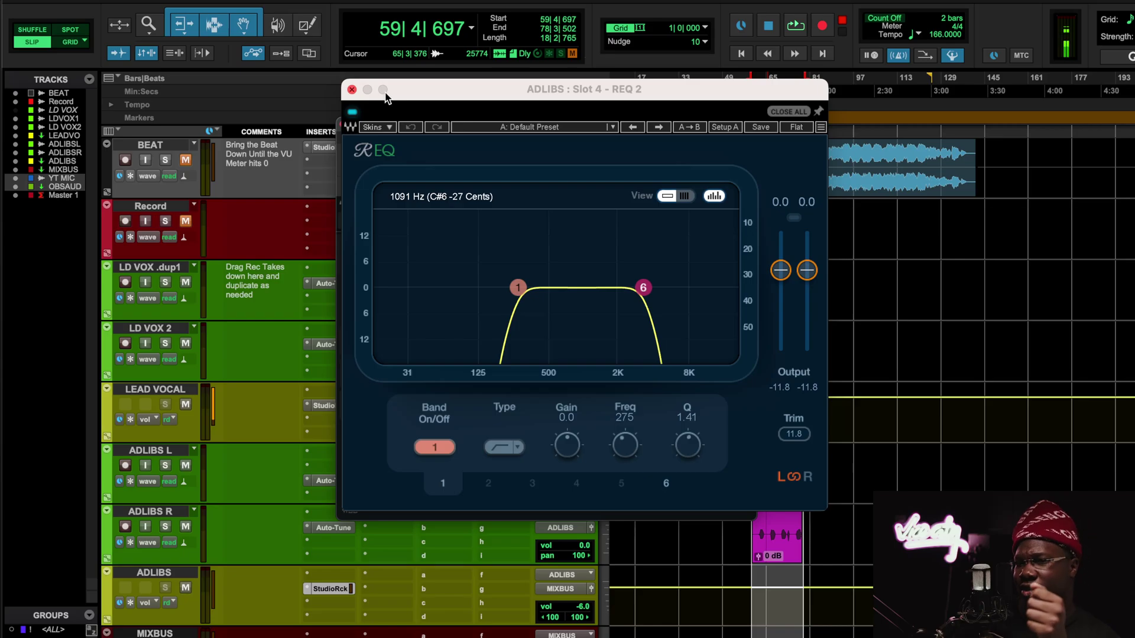
pyautogui.click(352, 90)
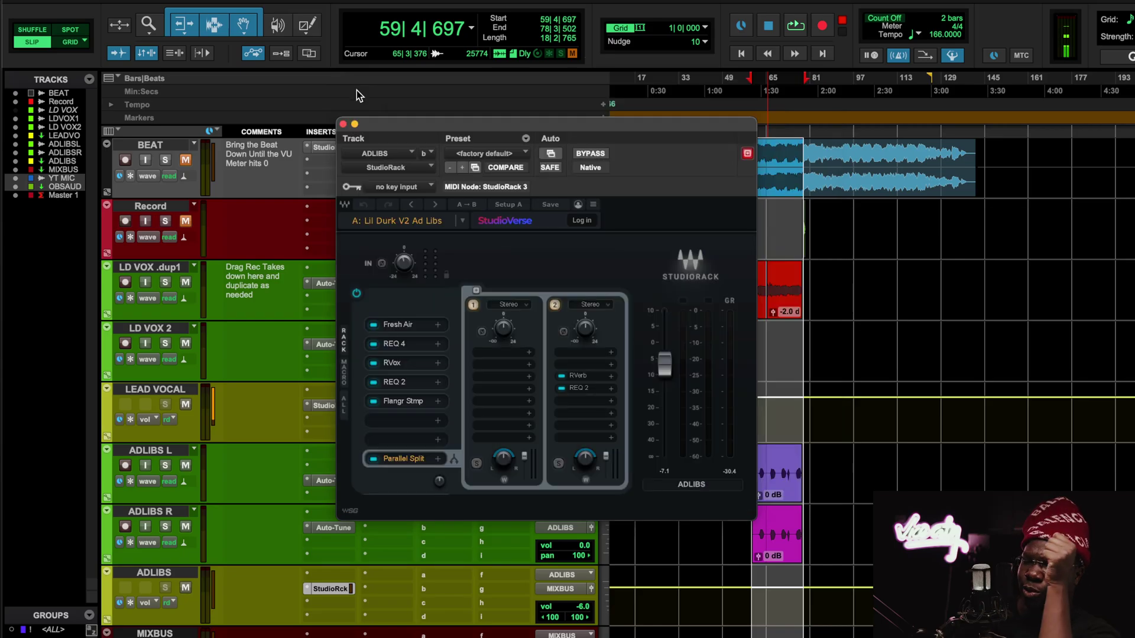
# Step: Inspect the ADLIBS rack's flanger pedal and the RVerb and REQ 2 in its second parallel chain, closing each plugin window
pyautogui.click(398, 402)
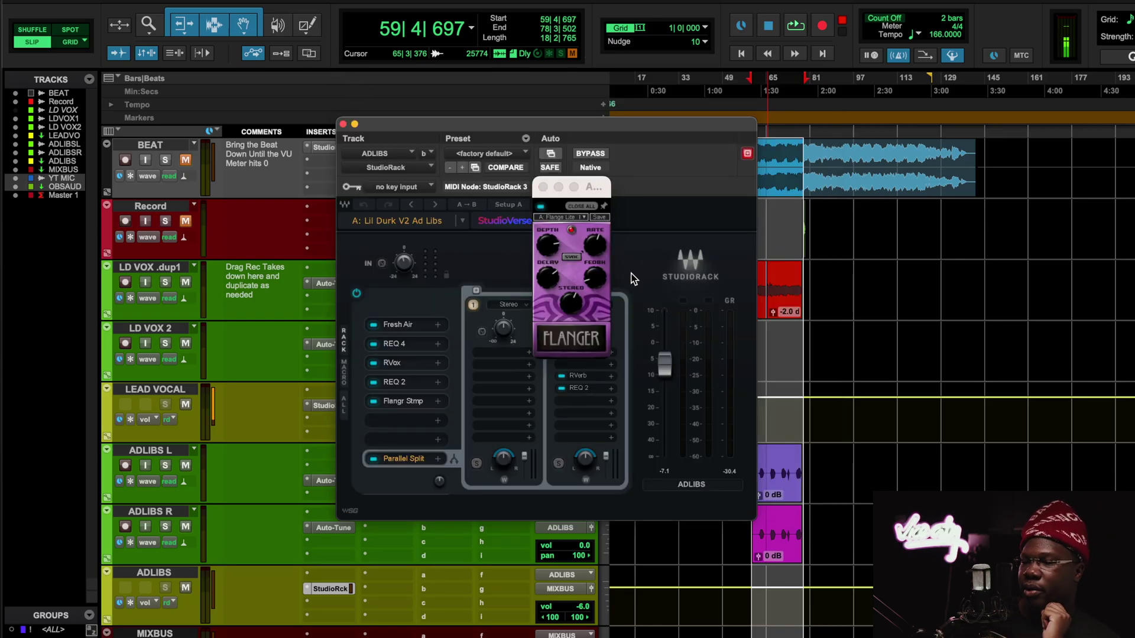
pyautogui.press('super+w')
pyautogui.click(577, 377)
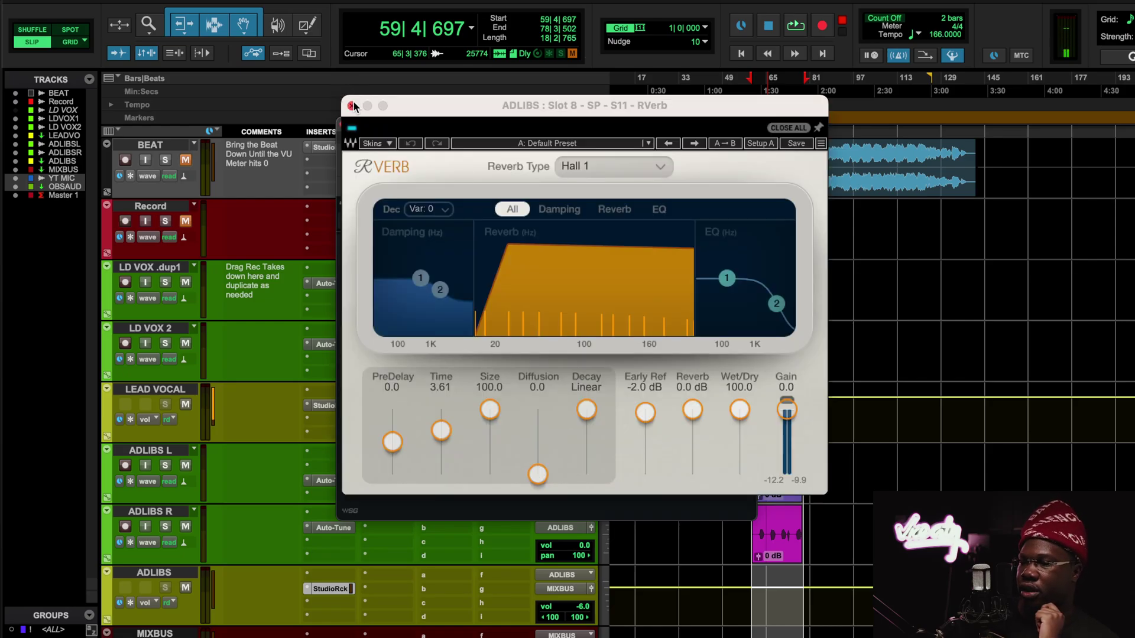
pyautogui.click(352, 106)
pyautogui.click(578, 389)
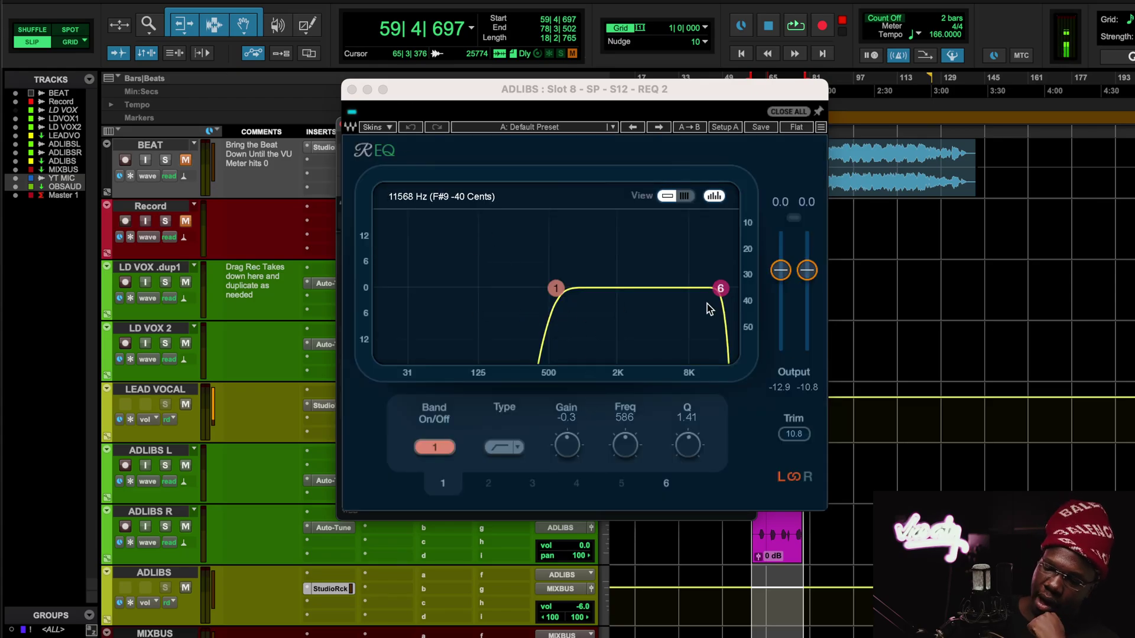
pyautogui.click(358, 90)
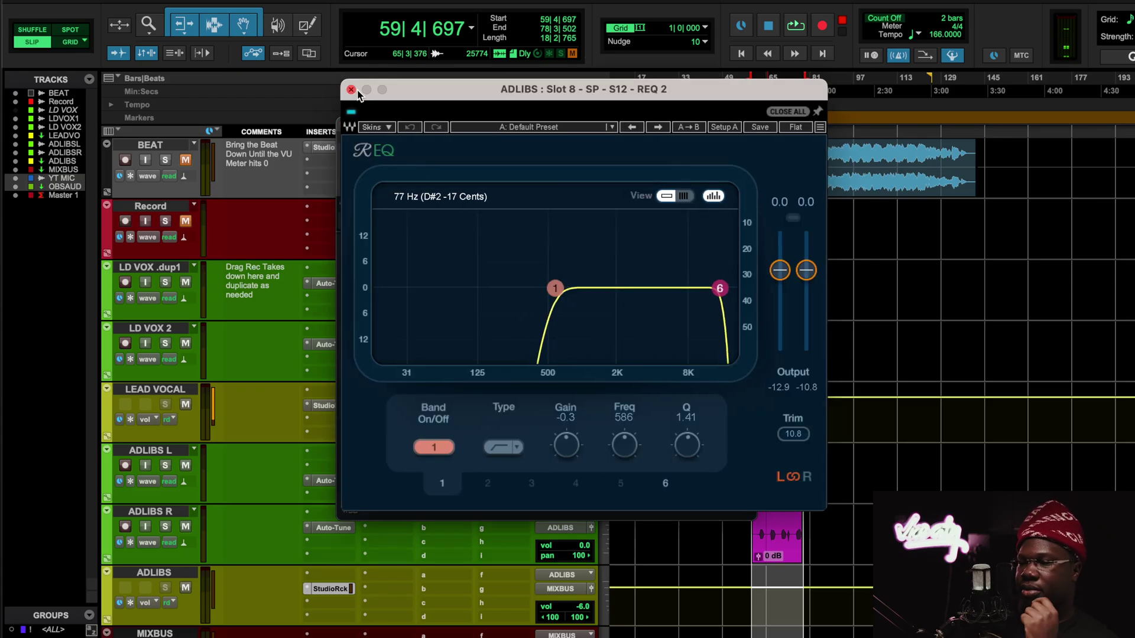
pyautogui.click(351, 89)
# Step: Play the selection without the beat and compare the ad-libs with the ADLIBS StudioRack bypassed and active
pyautogui.press('space')
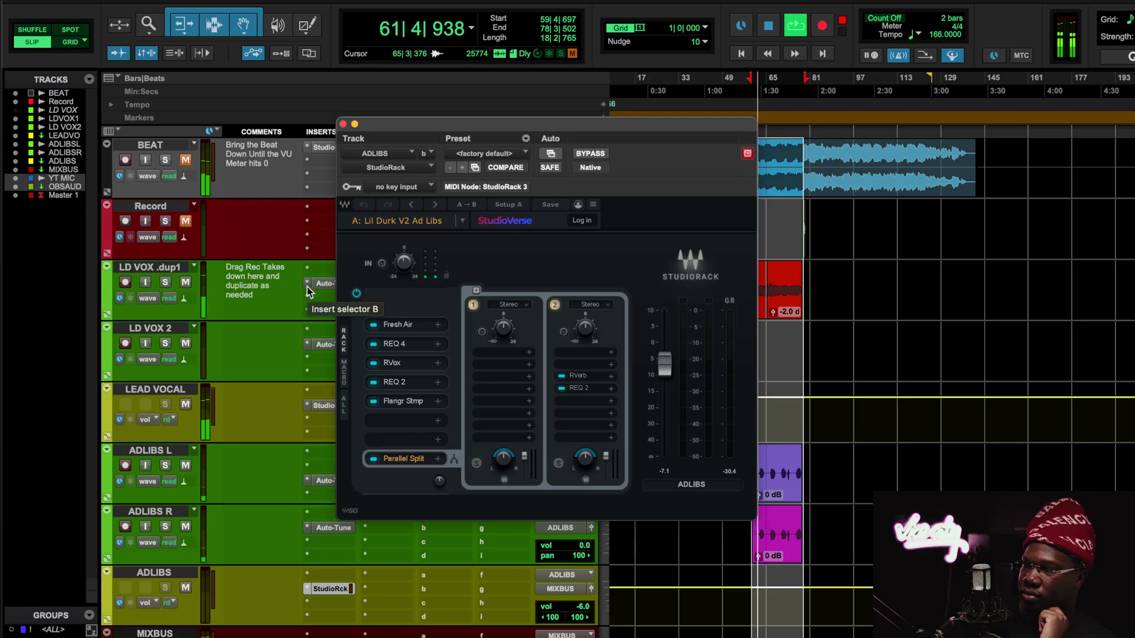
pyautogui.scroll(-1, 299, 350)
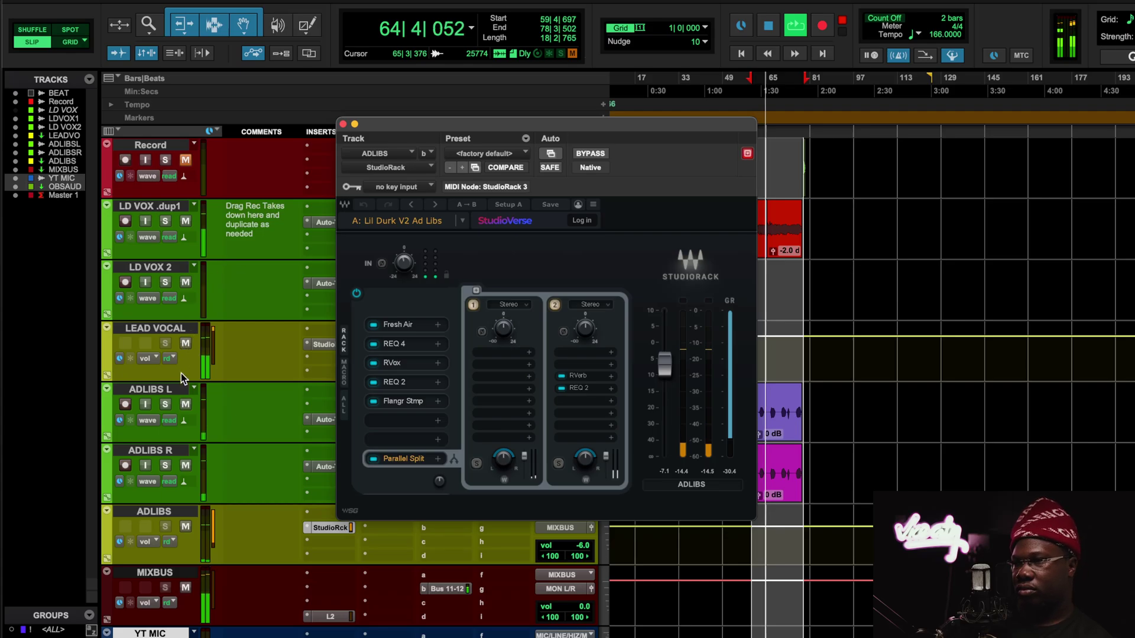
pyautogui.scroll(1, 180, 365)
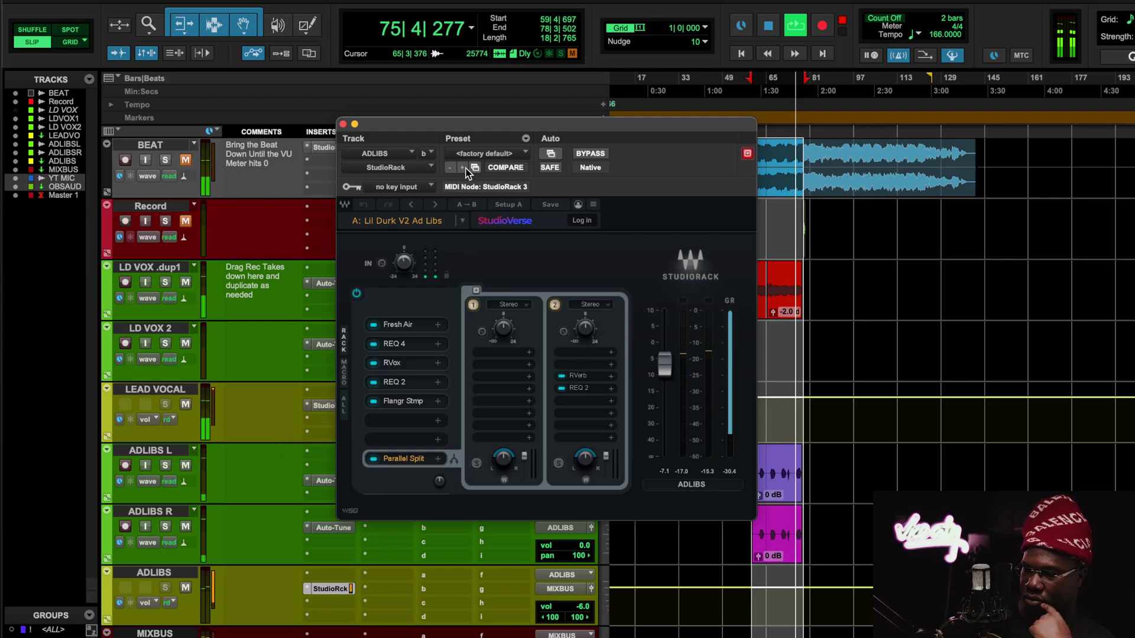
pyautogui.click(591, 153)
pyautogui.click(592, 153)
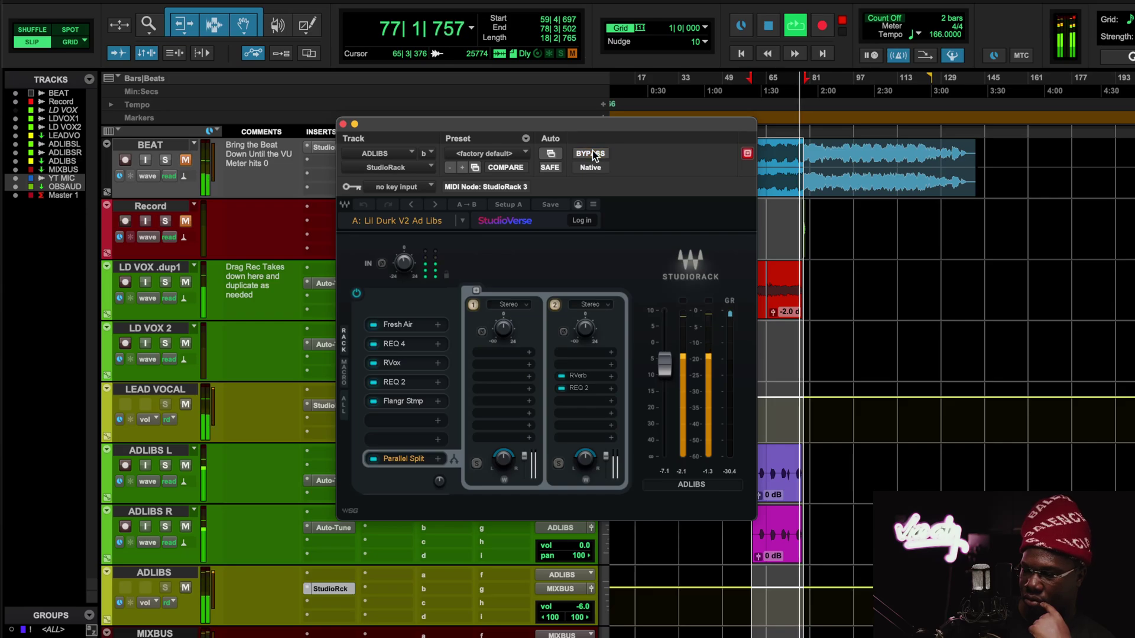
pyautogui.press('space')
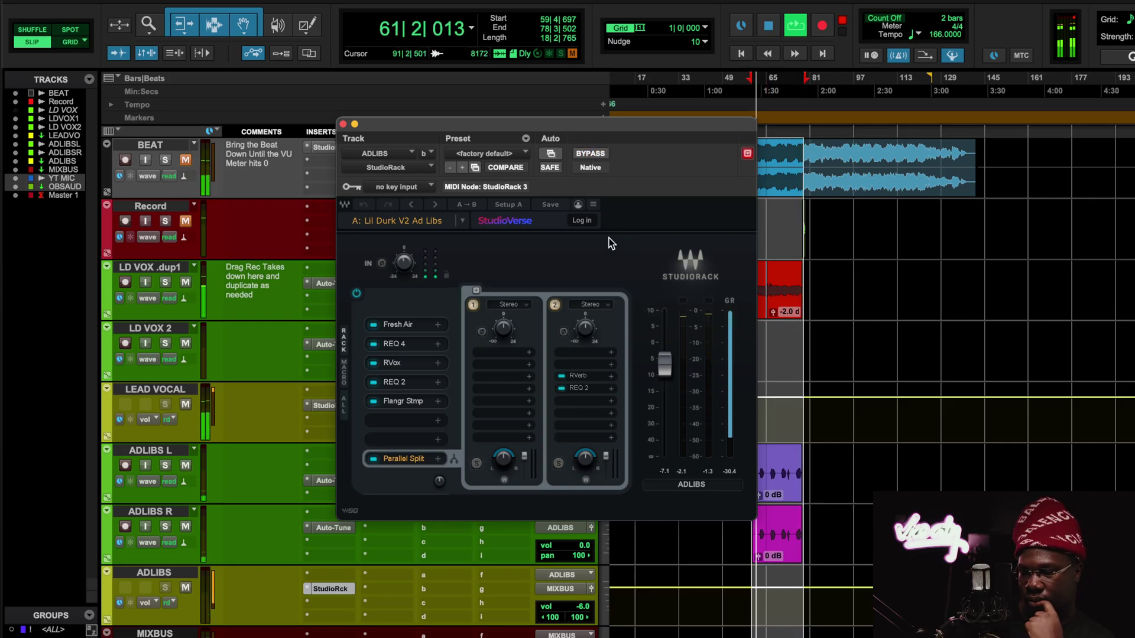
pyautogui.click(591, 153)
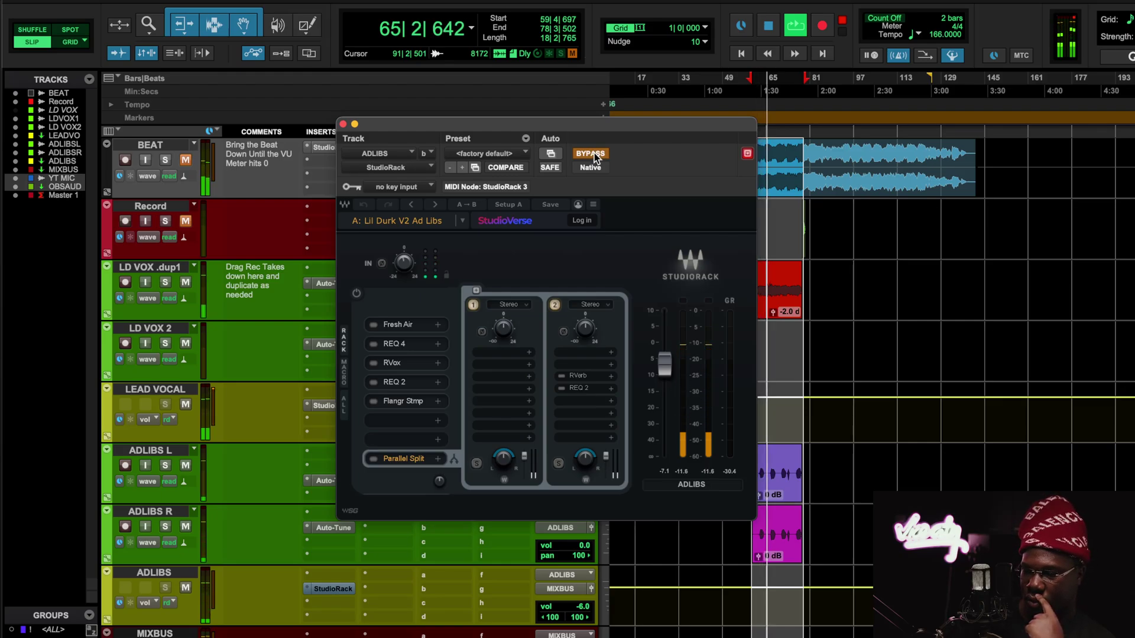
pyautogui.click(590, 153)
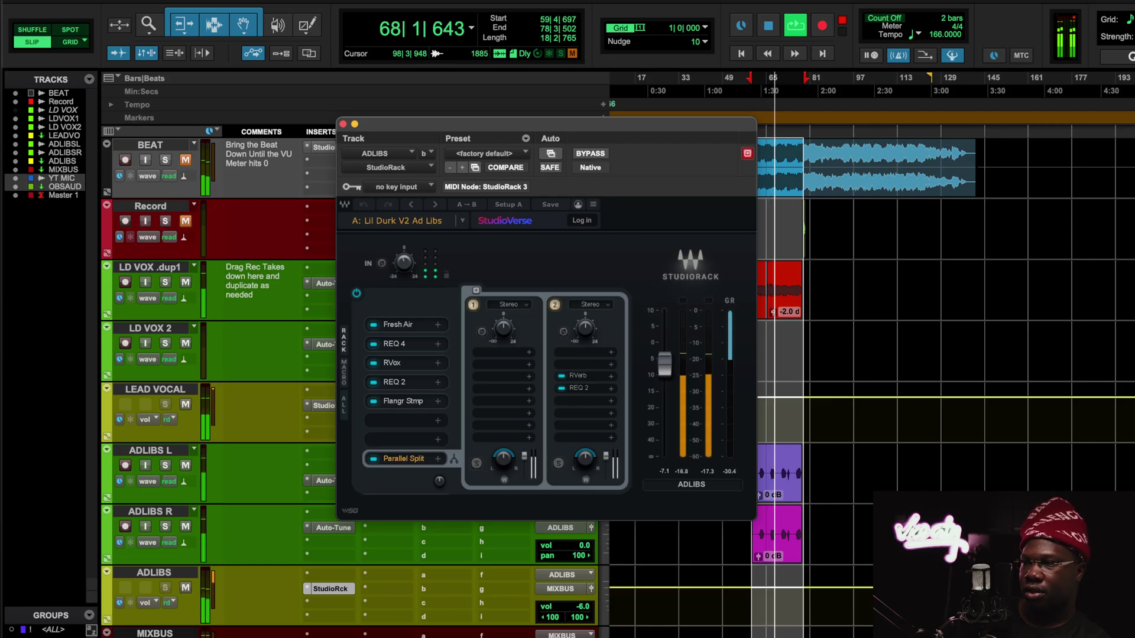
pyautogui.press('space')
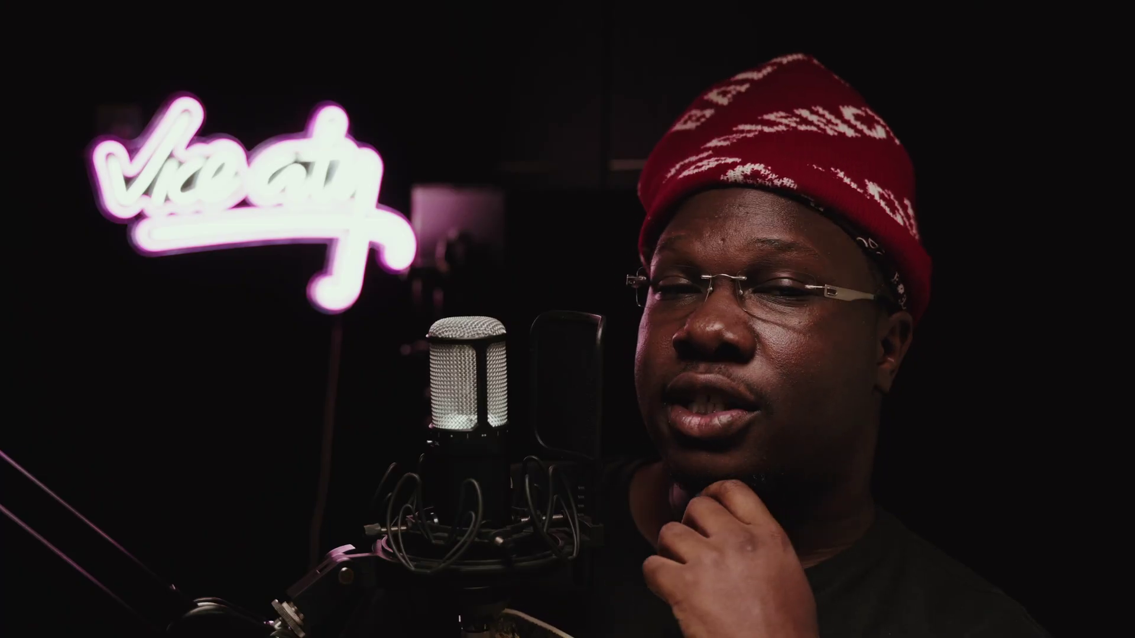